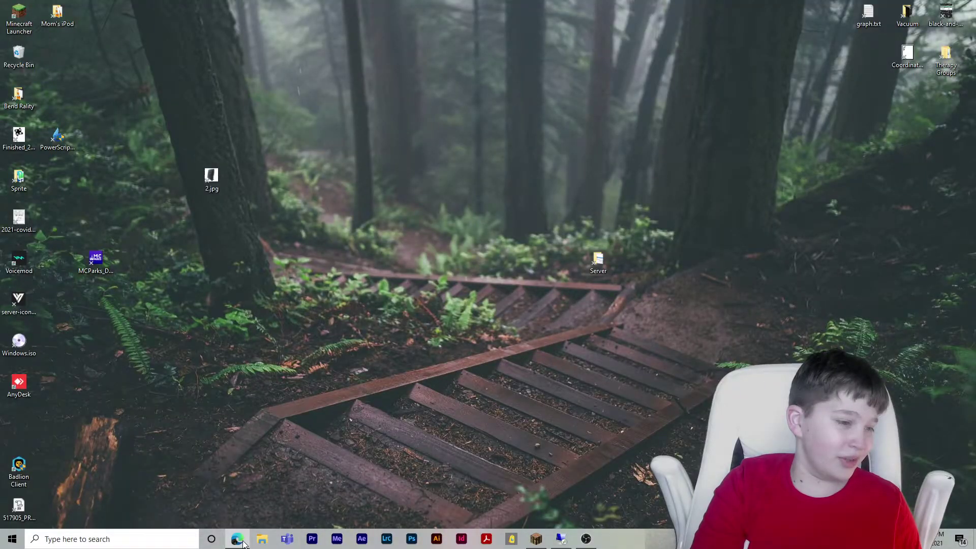
Step: Switch to Microsoft Edge, go to papermc.io, and open its Downloads page
left_click(243, 542)
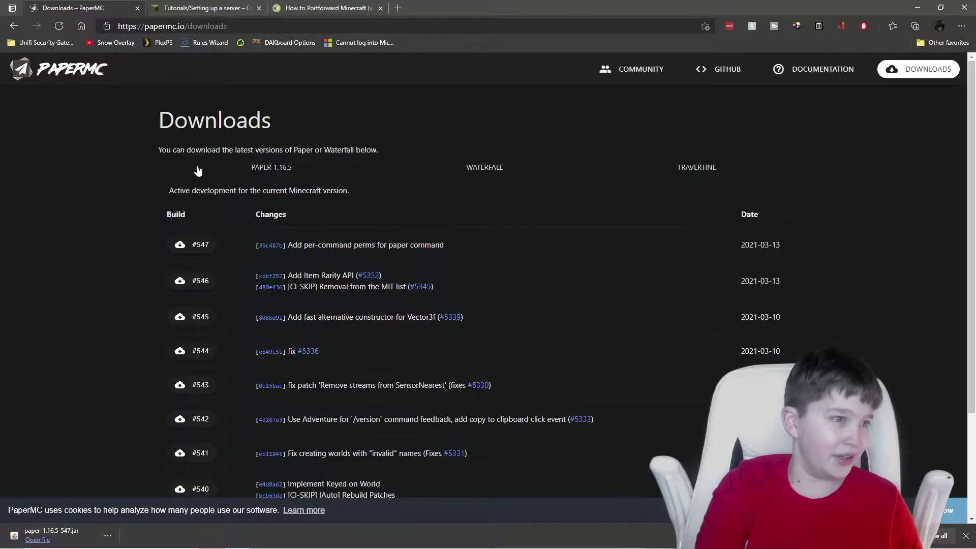
left_click(147, 26)
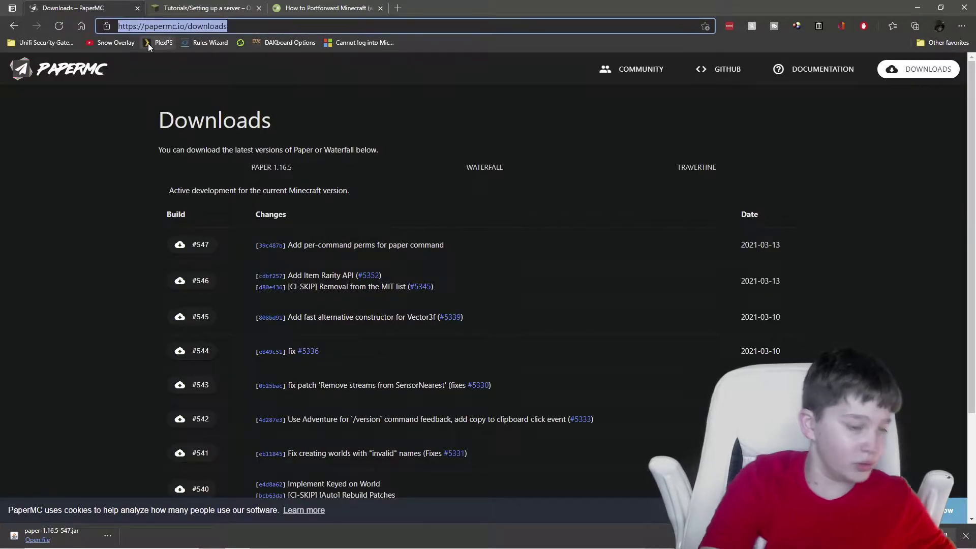
type("papermc.io")
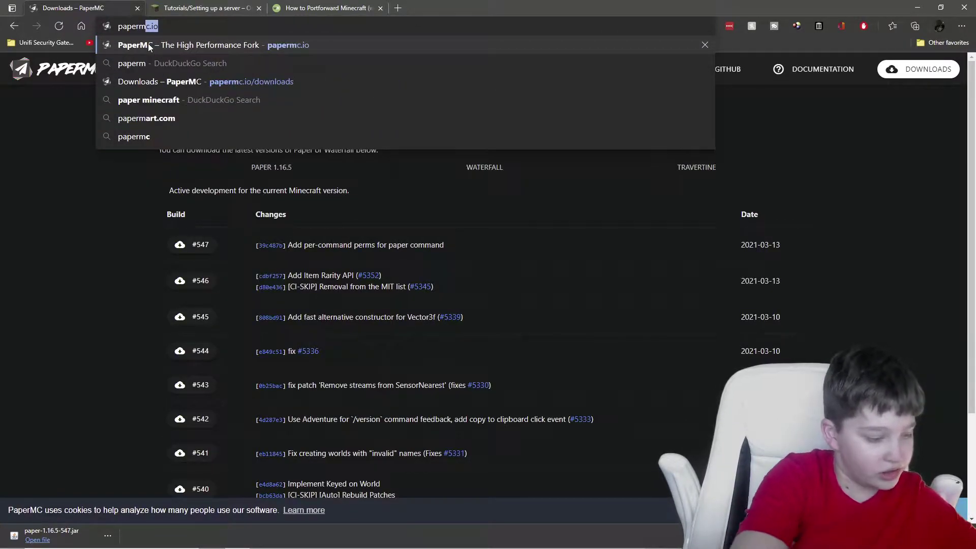
left_click(149, 46)
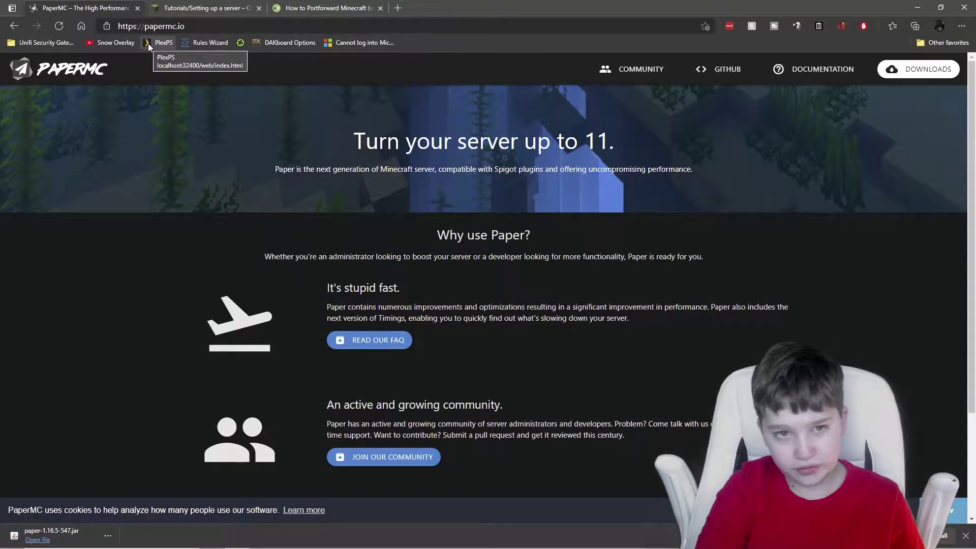
left_click(918, 70)
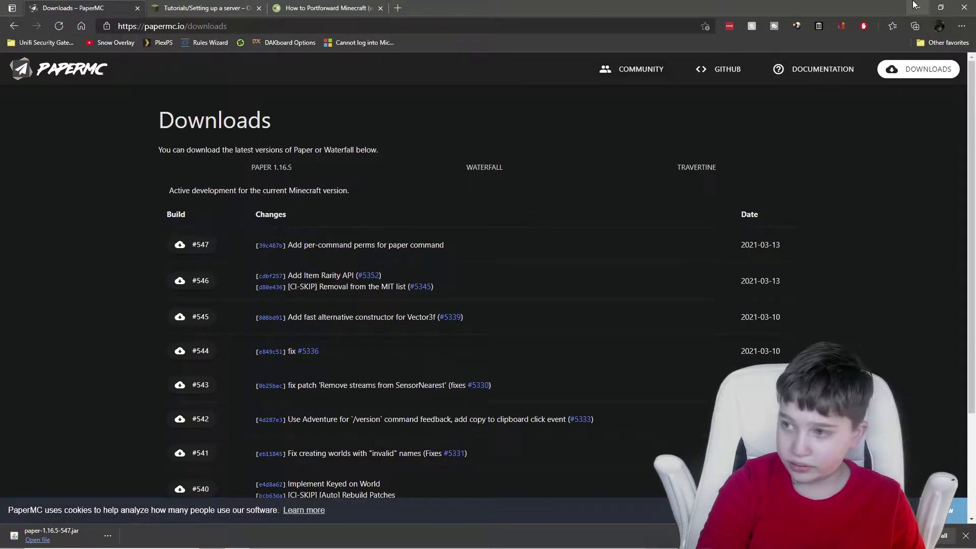
Step: Minimize the browser, create a new desktop folder named Server, and open it
left_click(915, 6)
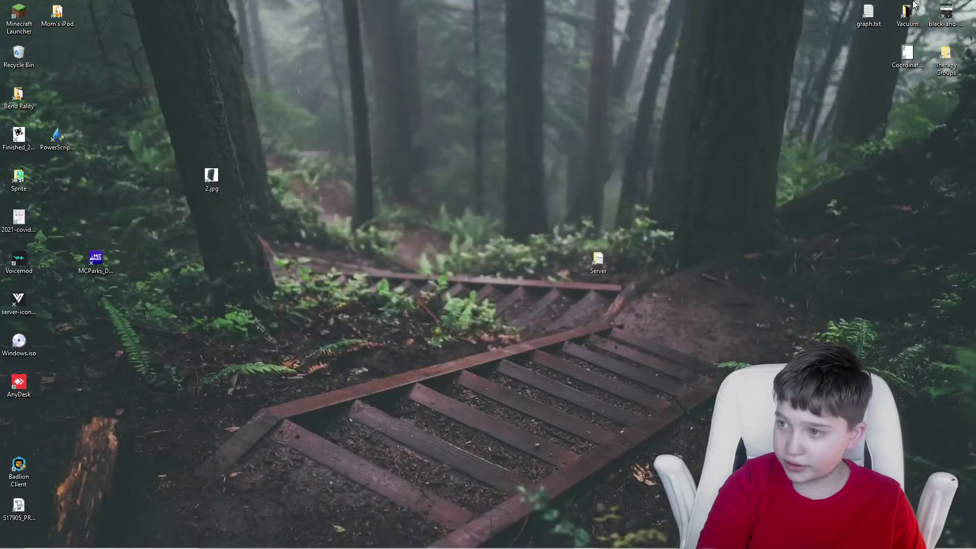
right_click(454, 236)
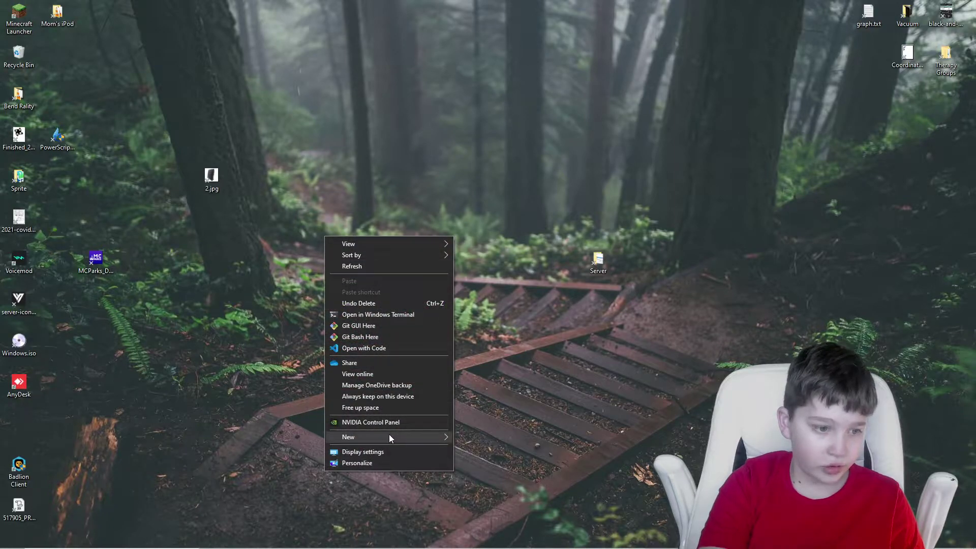
mouse_move(389, 434)
left_click(502, 321)
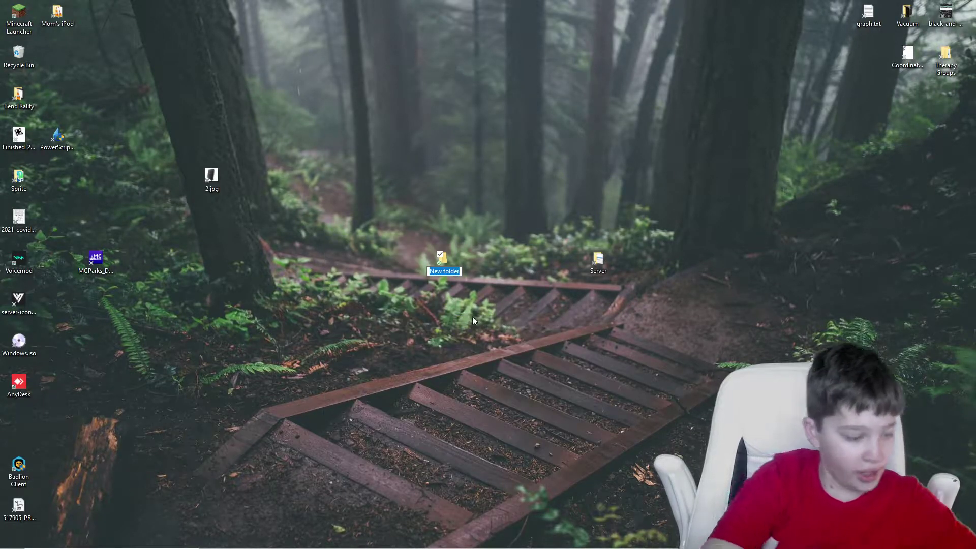
type("Server")
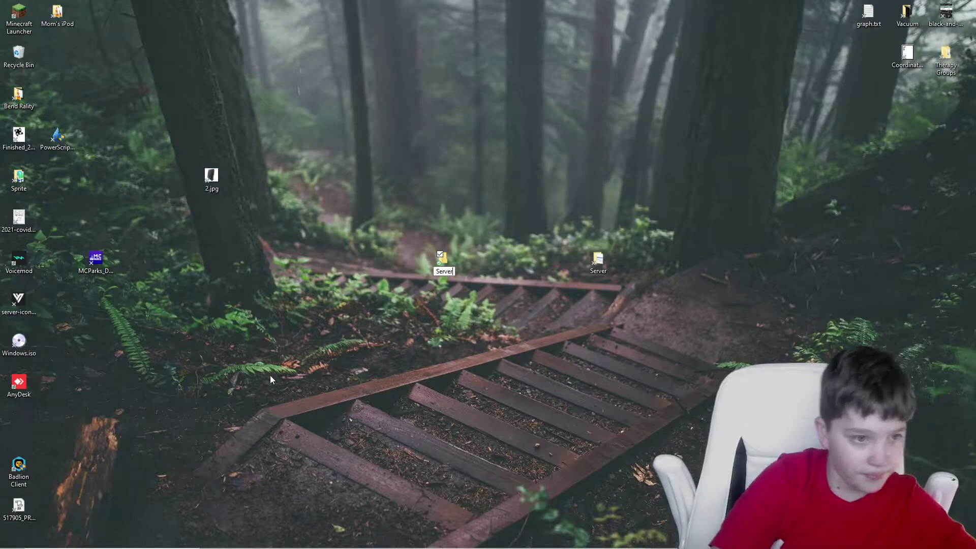
key("Return")
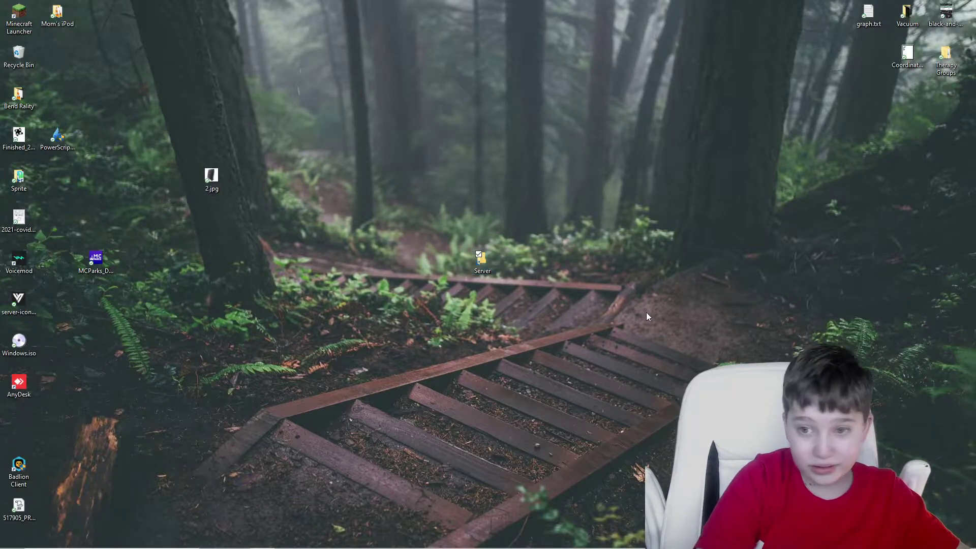
key("Return")
left_click_drag(702, 358, 455, 95)
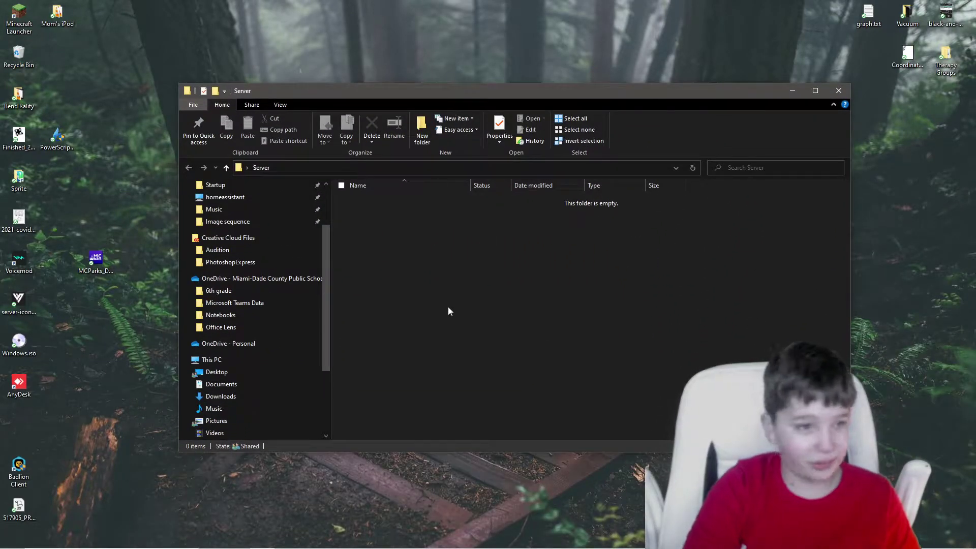
Step: Return to Edge, download Paper 1.16.5 build #547, and keep the blocked jar file
mouse_move(215, 546)
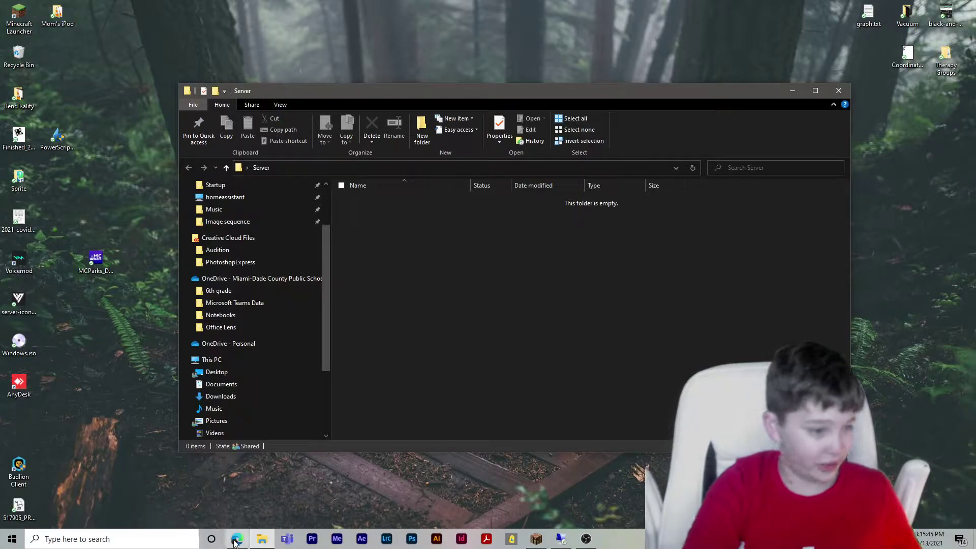
left_click(235, 543)
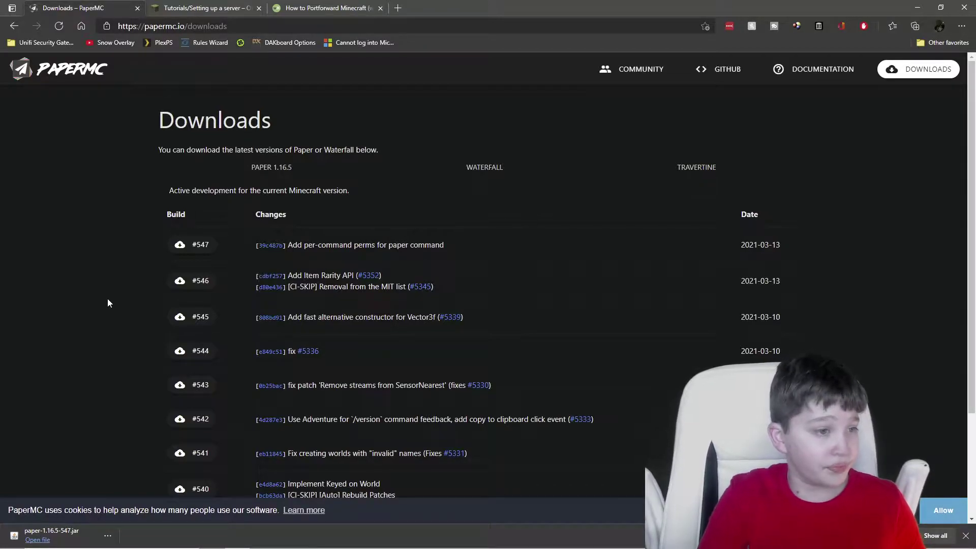
left_click(181, 247)
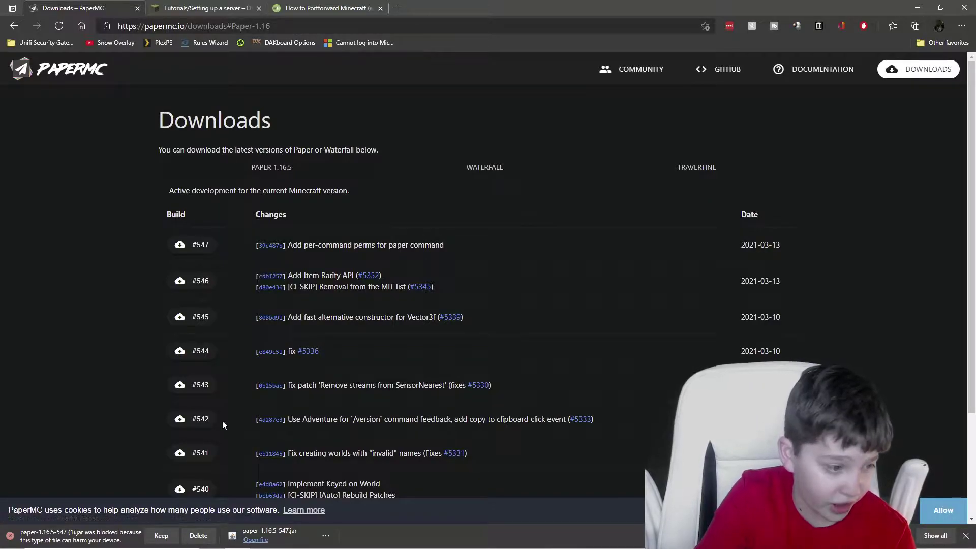
left_click(170, 538)
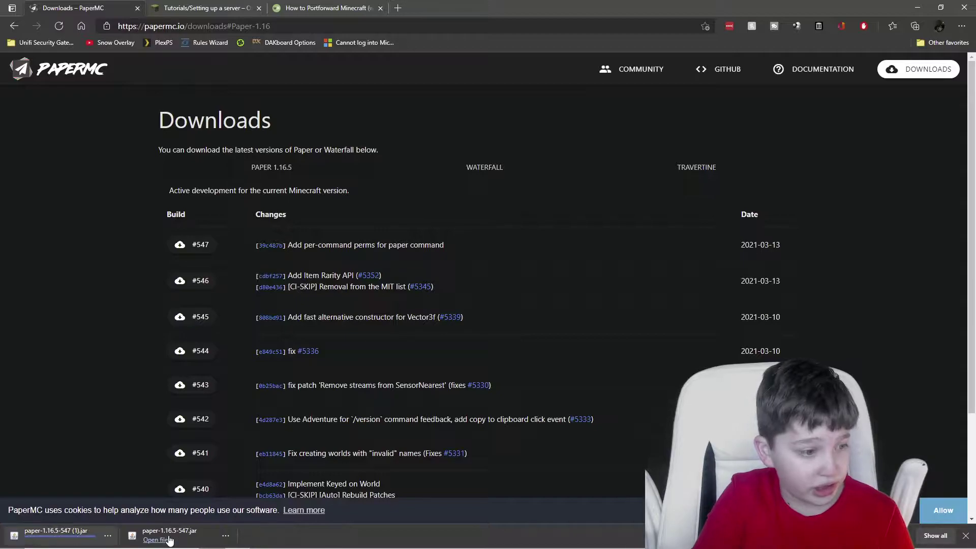
Step: Arrange the browser window beside the Server folder and place the downloaded Paper jar in that folder
left_click_drag(407, 8, 788, 202)
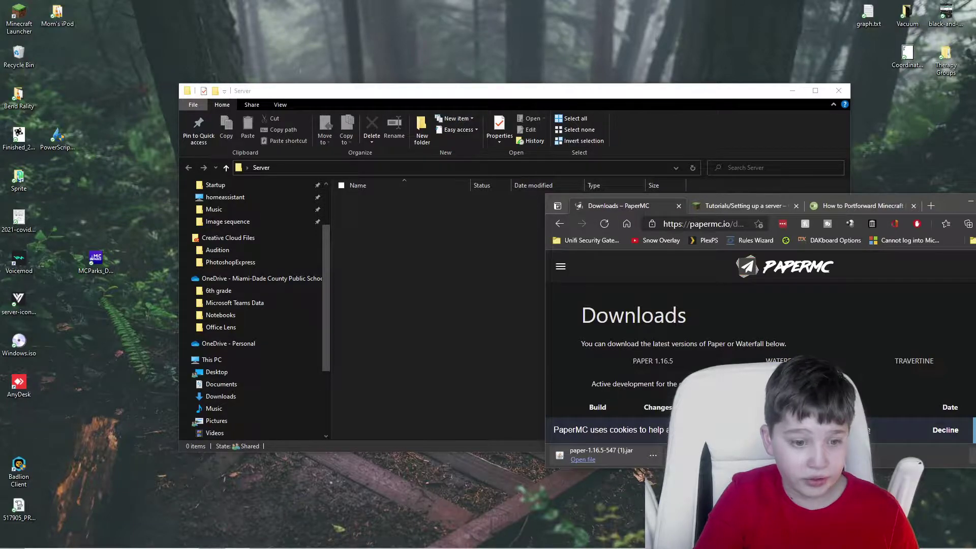
mouse_move(325, 548)
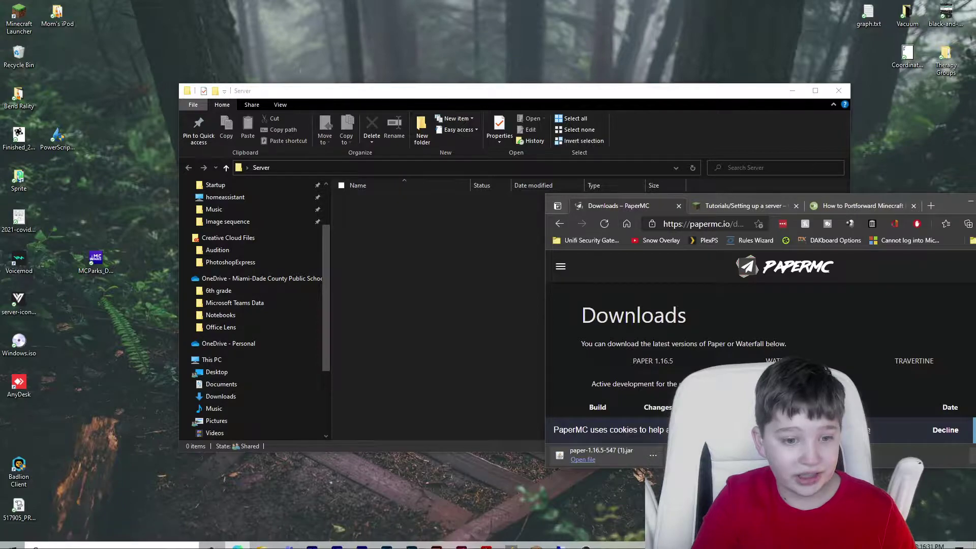
left_click_drag(386, 267, 398, 276)
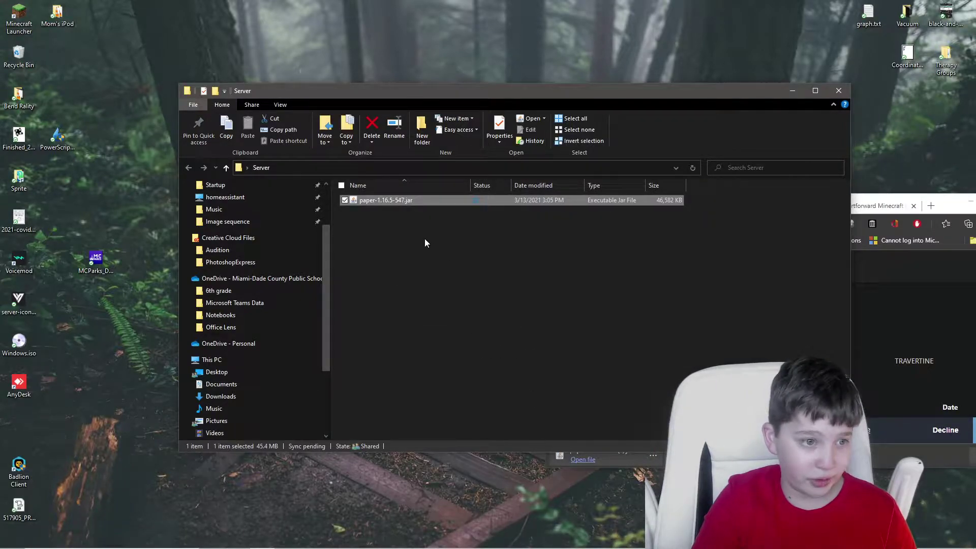
Step: Rename the Paper jar in the Server folder as Sevrer.jar
left_click(404, 142)
type("Sevrer")
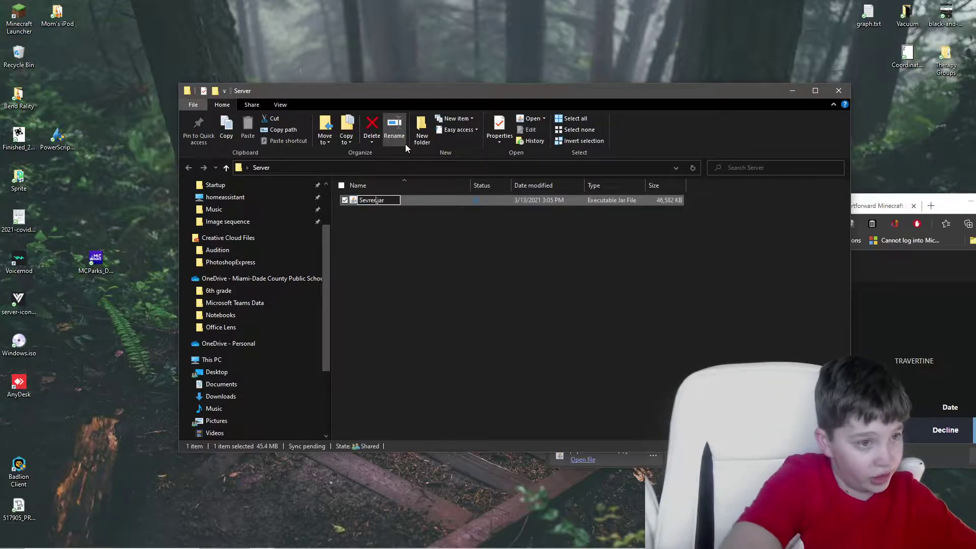
key("Return")
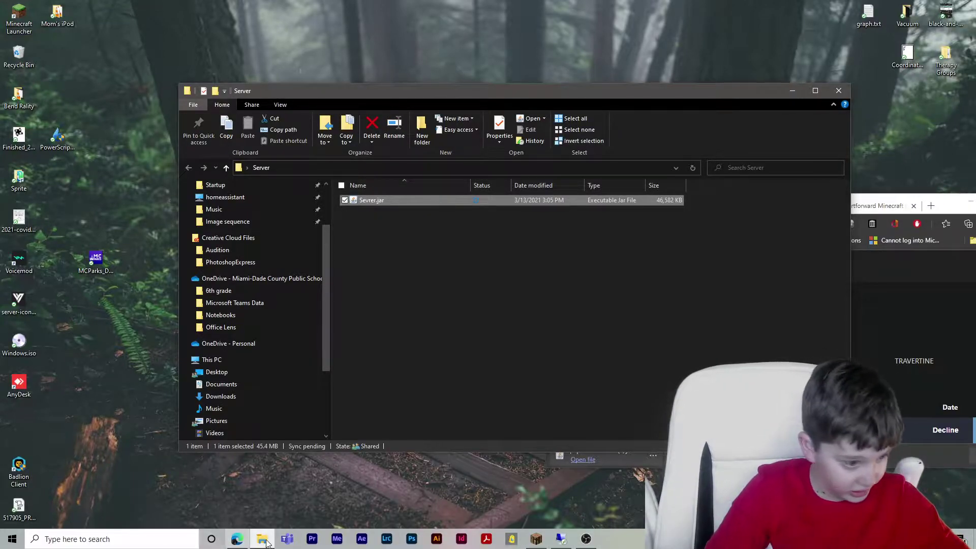
scroll(282, 372, "up", 2)
left_click(252, 216)
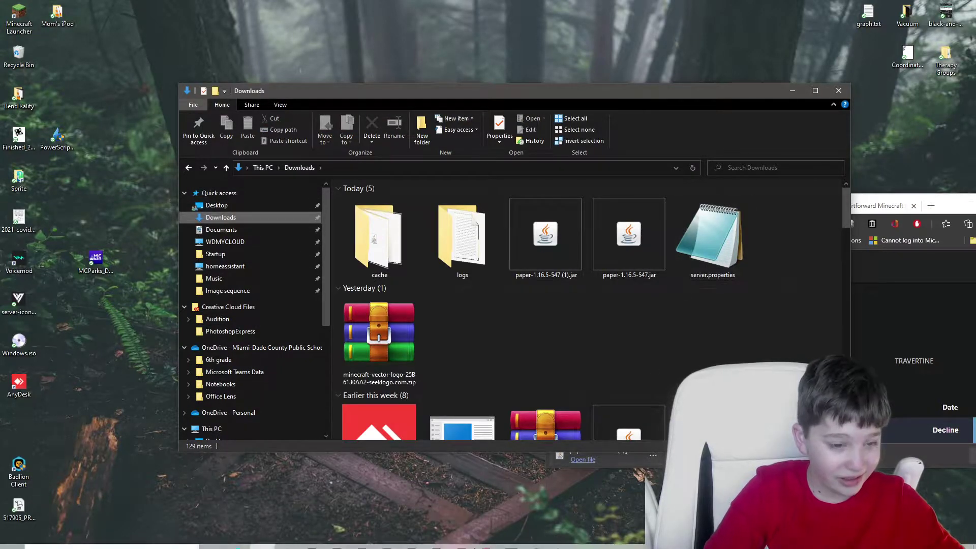
left_click(839, 91)
Step: Reopen the desktop Server folder and correct the jar file's name to Server.jar
left_click(480, 260)
double_click(480, 261)
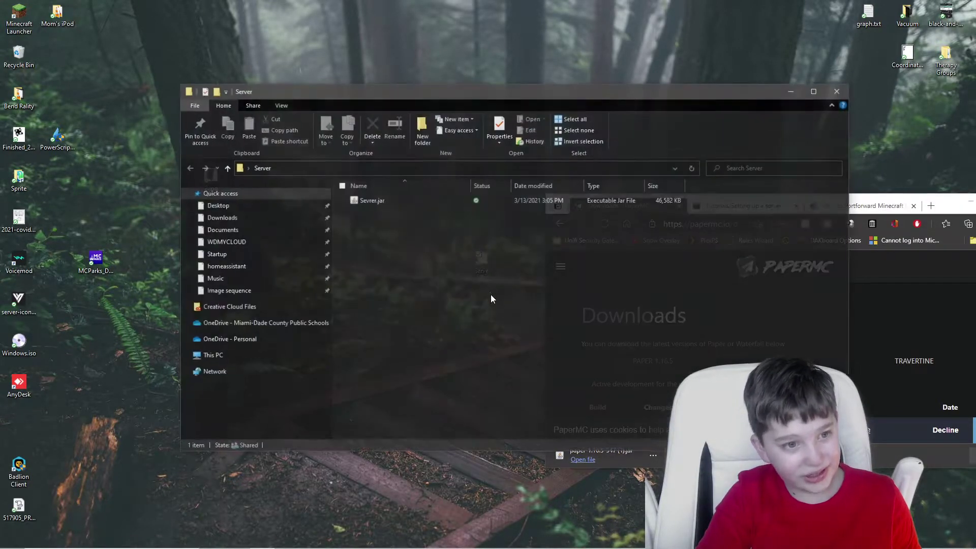
left_click(395, 200)
left_click(397, 133)
type("Server")
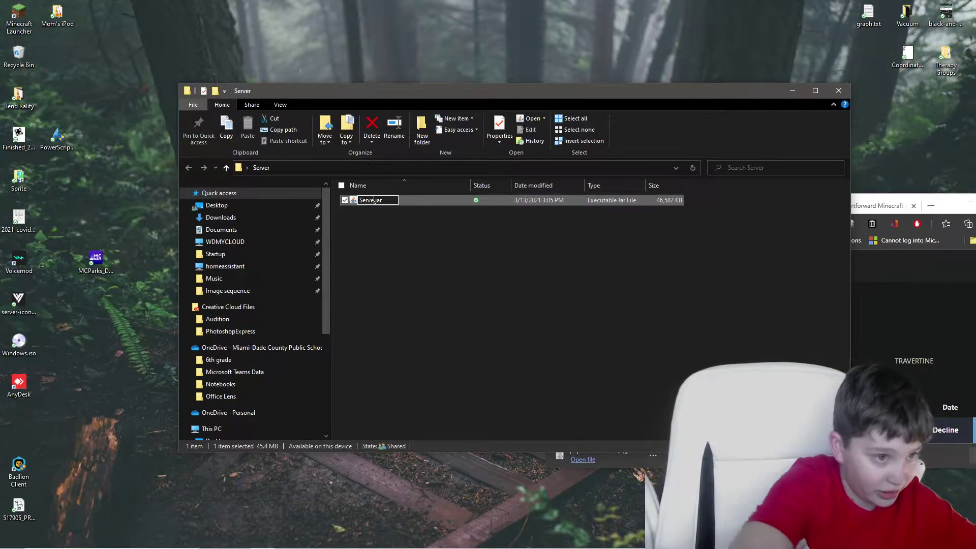
key("Return")
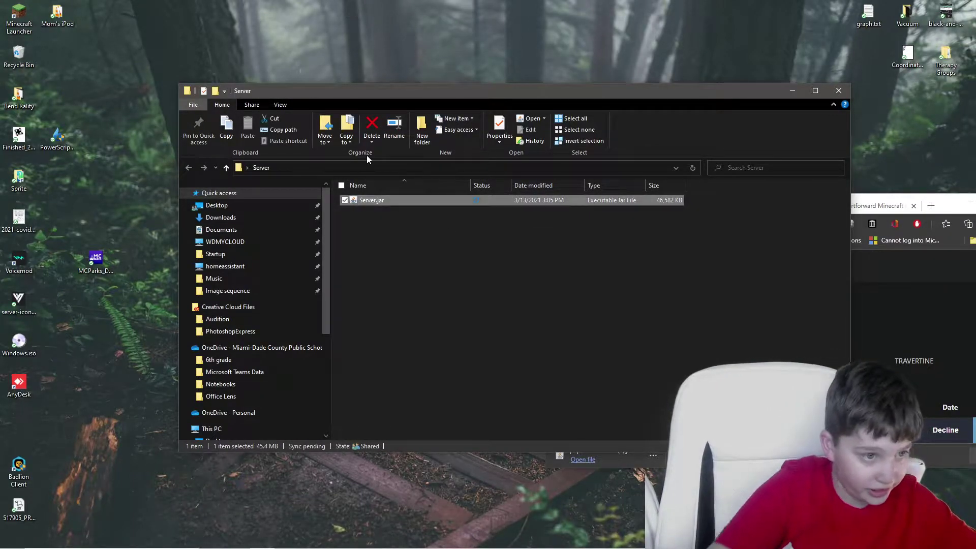
Step: Create a new text document in the Server folder, name it Start.bat, and accept the file extension change
left_click(427, 219)
right_click(399, 233)
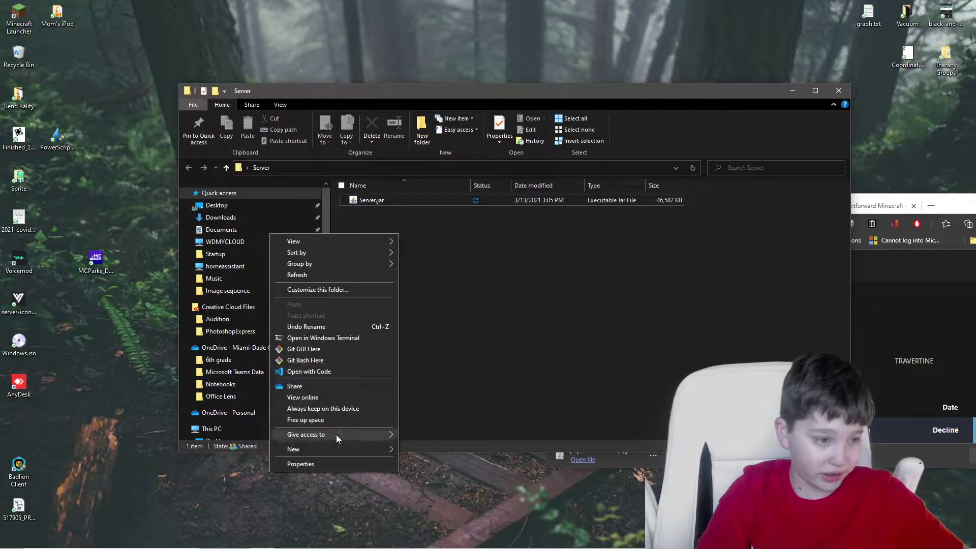
mouse_move(325, 449)
left_click(425, 426)
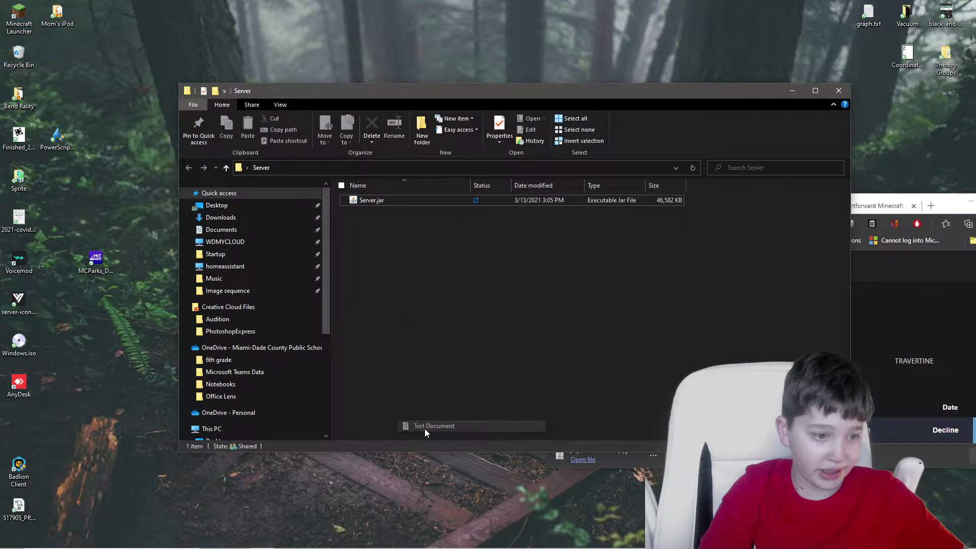
type("Start")
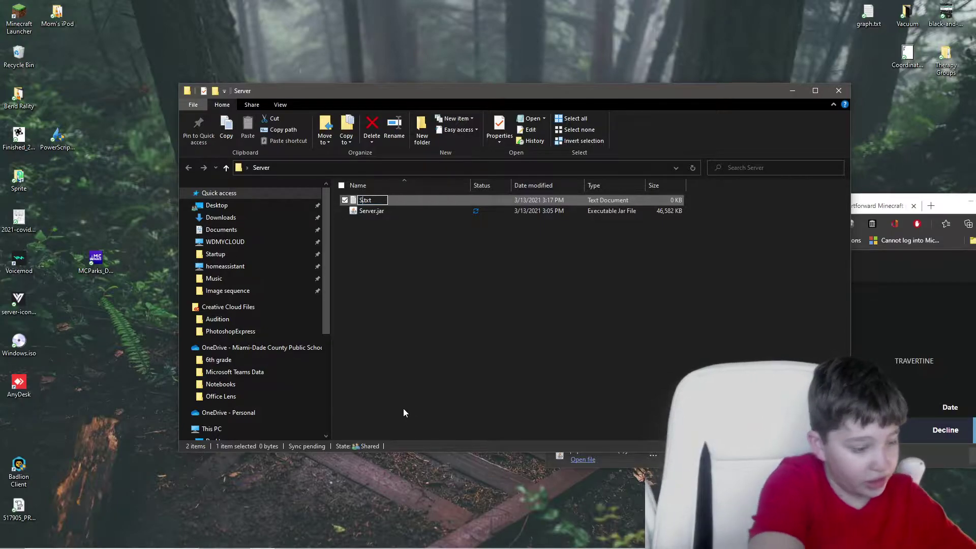
key("End")
key("BackSpace")
key("BackSpace")
key("BackSpace")
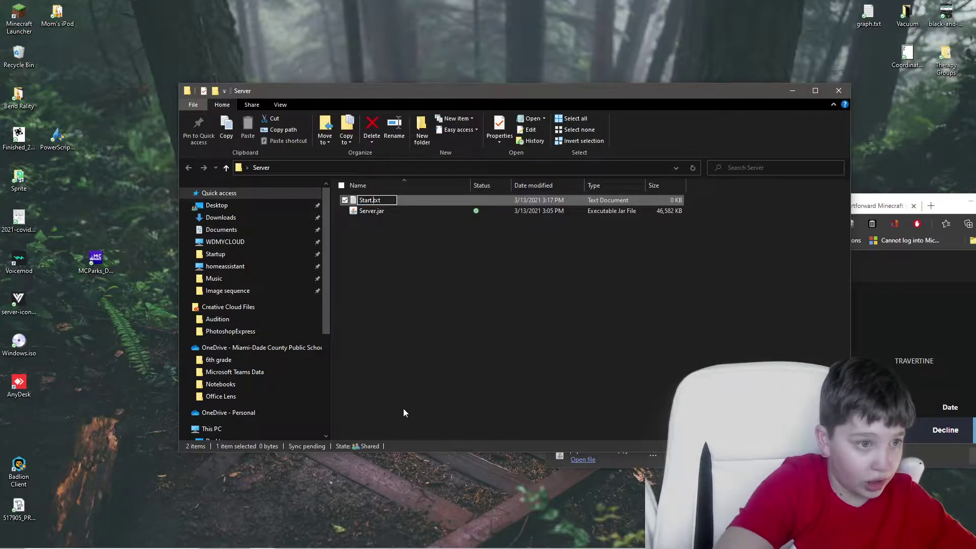
type("ba")
type("t")
key("Return")
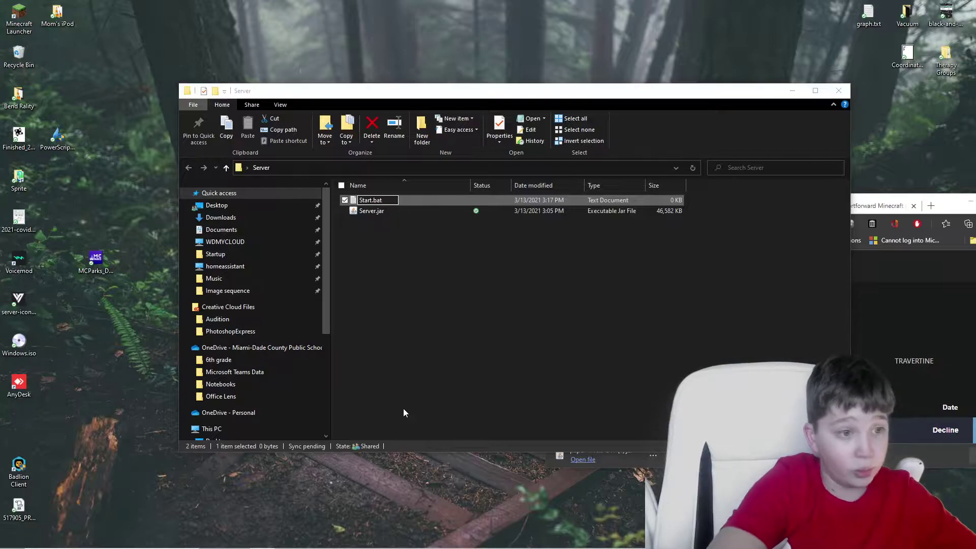
key("Return")
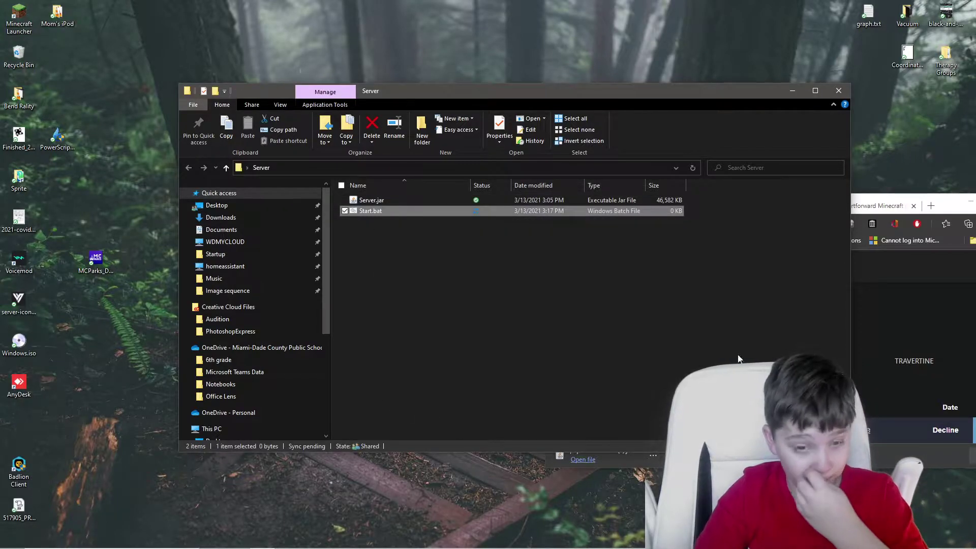
Step: Switch to Edge, show the Minecraft server setup tutorial page, and move its window over the Server folder
left_click(920, 301)
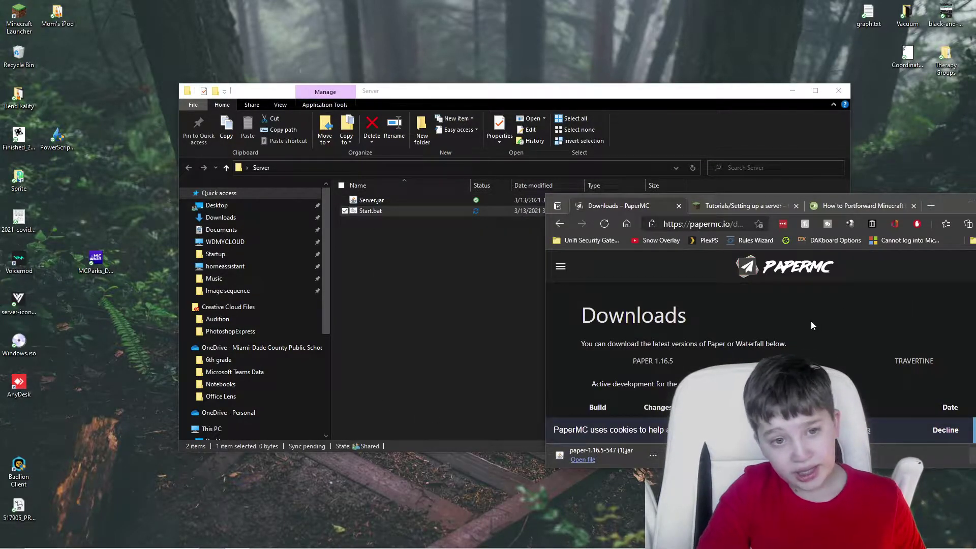
left_click(741, 206)
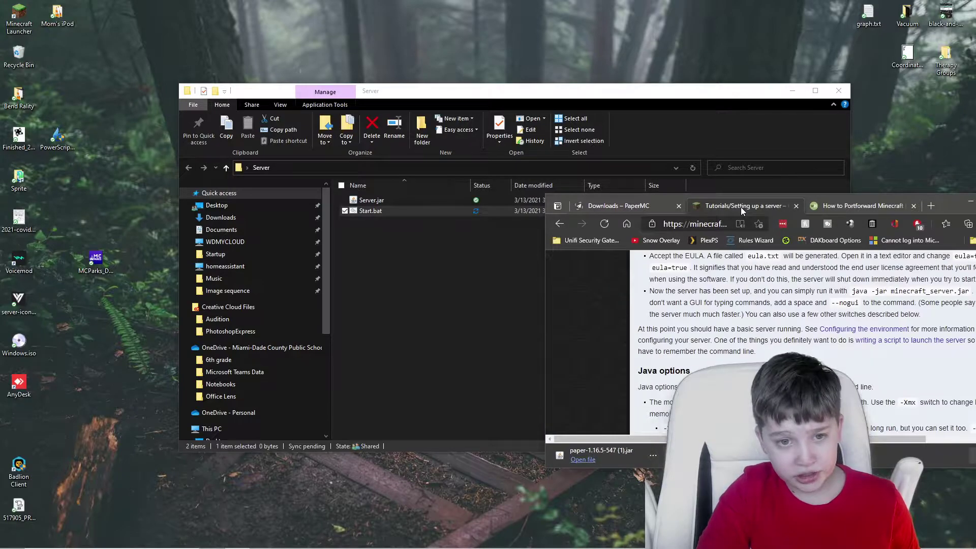
left_click_drag(740, 207, 463, 75)
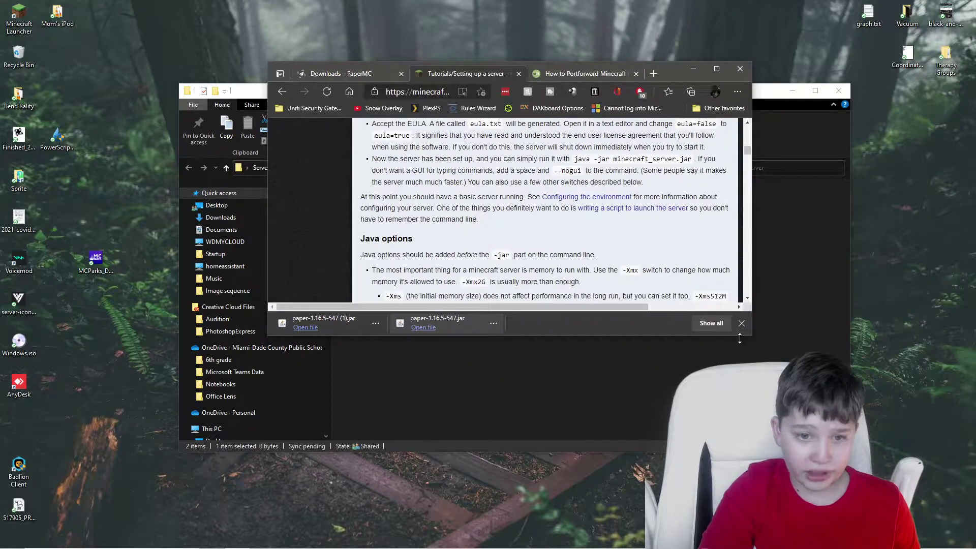
left_click(755, 340)
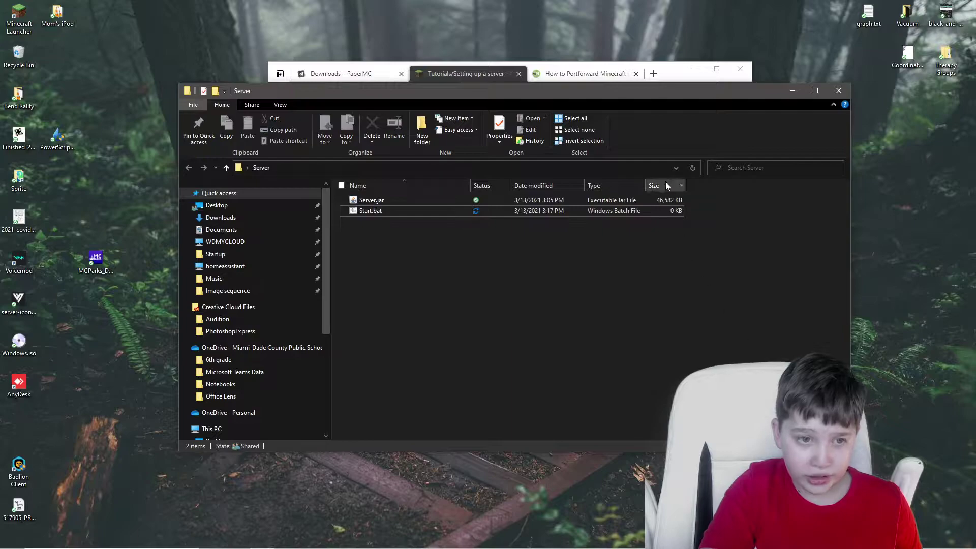
key("alt+Tab")
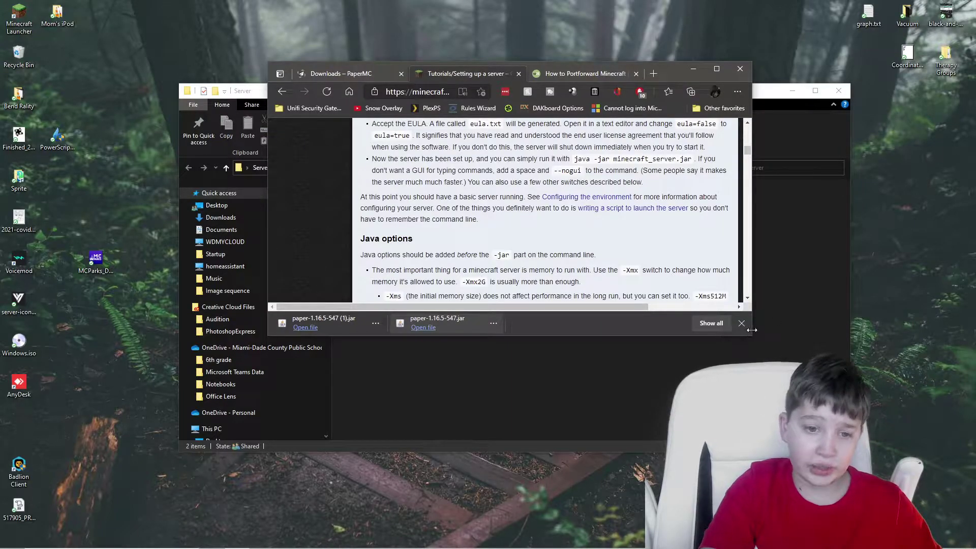
Step: Enlarge the browser window, find the tutorial's example command line, and copy "java -Xmx1G -jar minecraft_server.jar" from it
left_click_drag(751, 336, 971, 519)
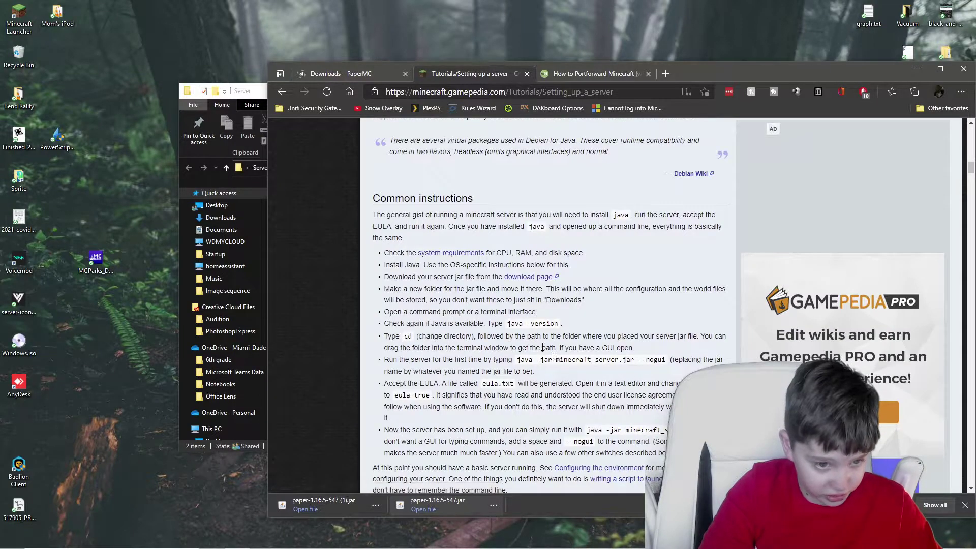
scroll(550, 346, "down", 6)
scroll(616, 313, "down", 3)
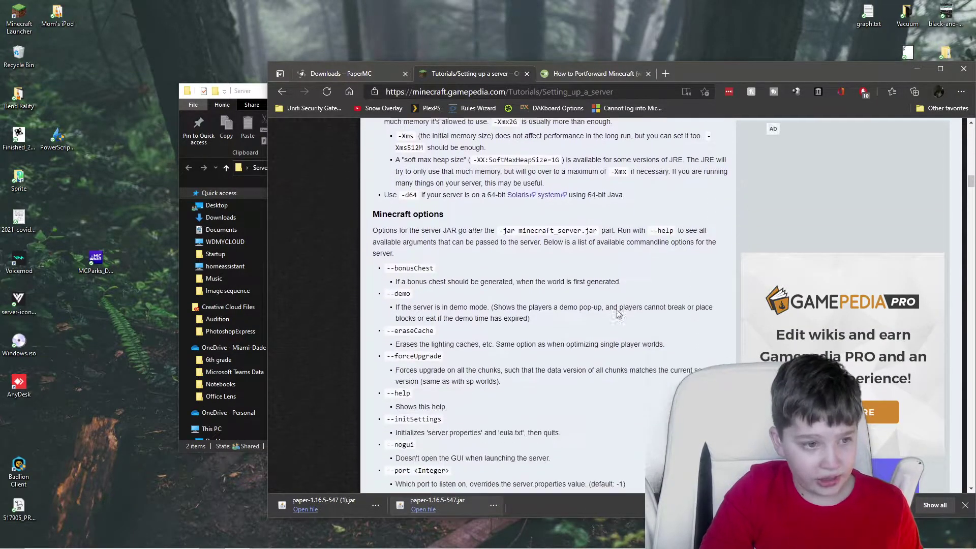
scroll(586, 249, "down", 10)
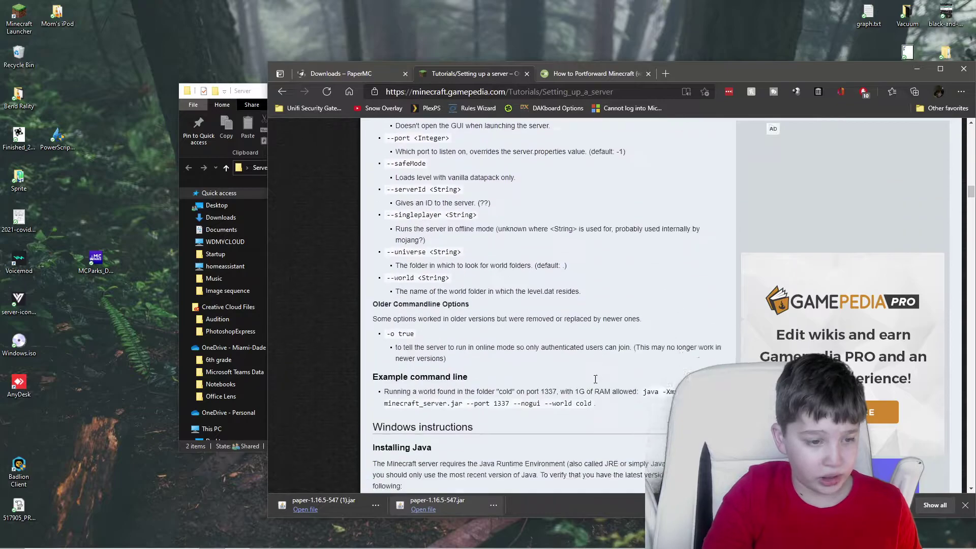
scroll(605, 401, "up", 4)
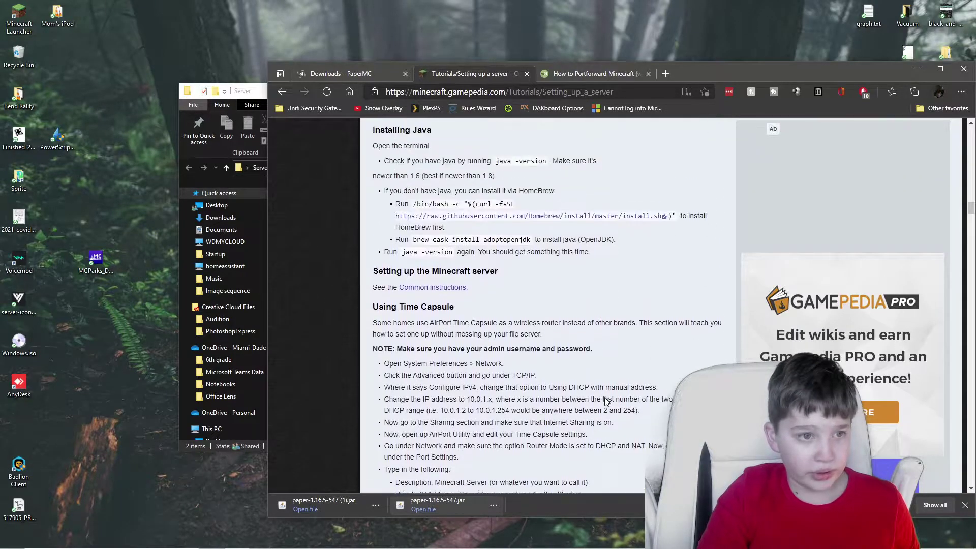
scroll(598, 387, "up", 4)
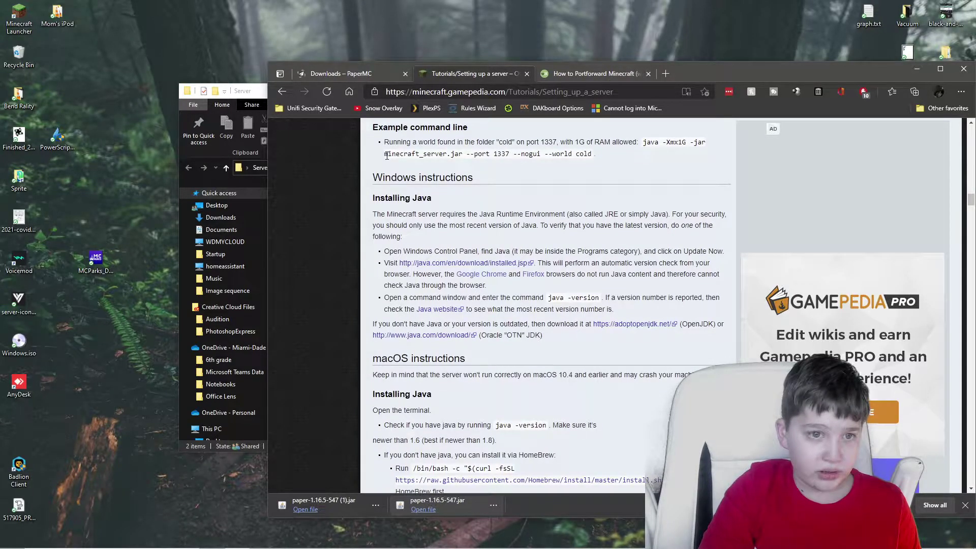
left_click_drag(644, 143, 469, 152)
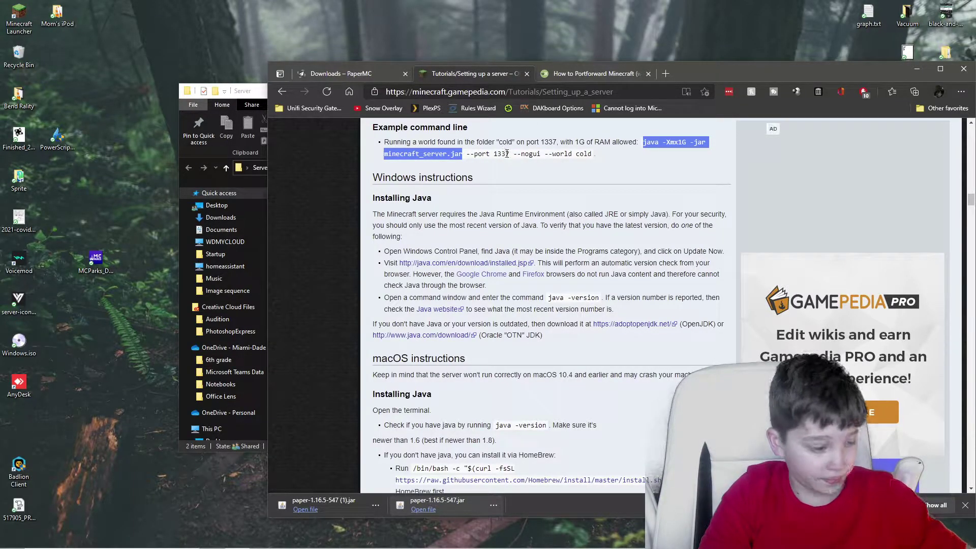
Step: Open Start.bat from the Server folder for editing in Notepad, paste the copied Java command, and maximize the window
left_click(250, 98)
left_click(398, 212)
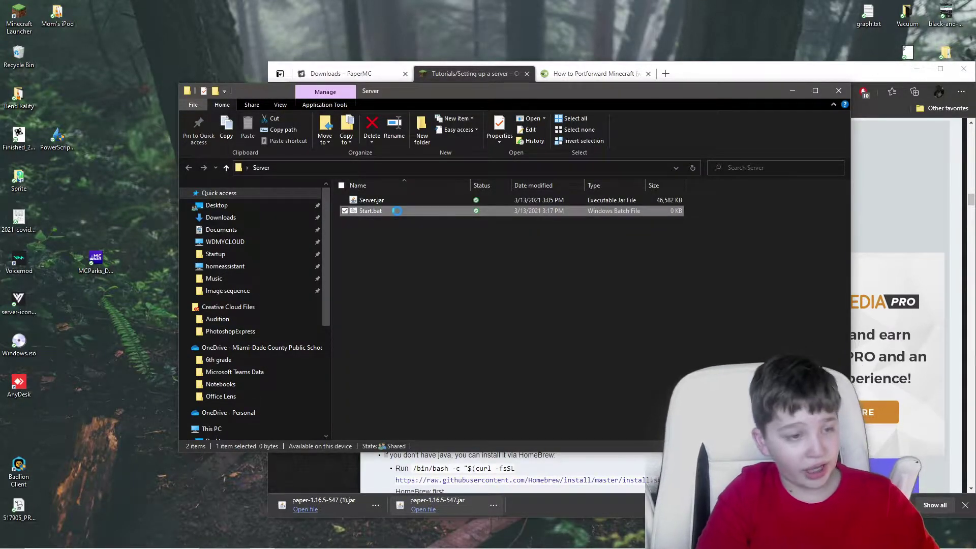
right_click(397, 212)
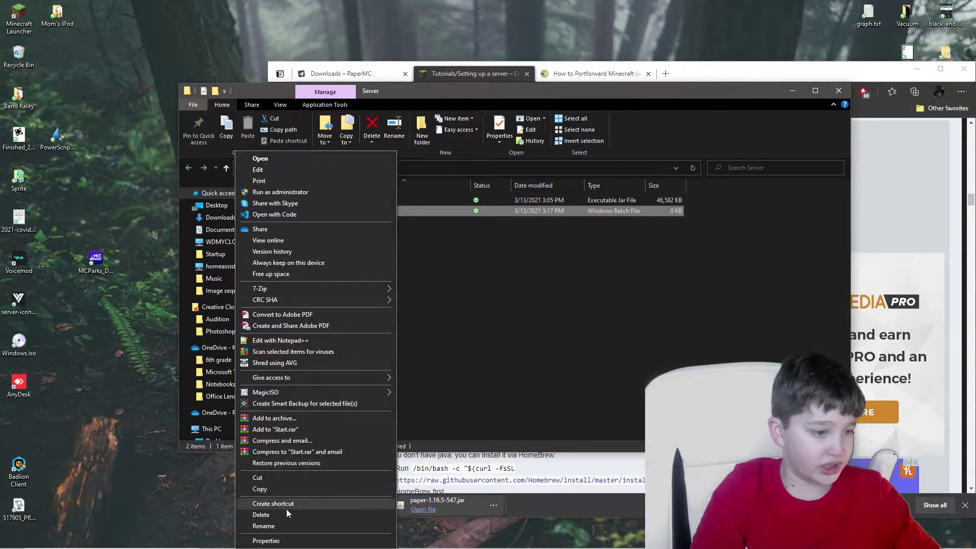
left_click(291, 170)
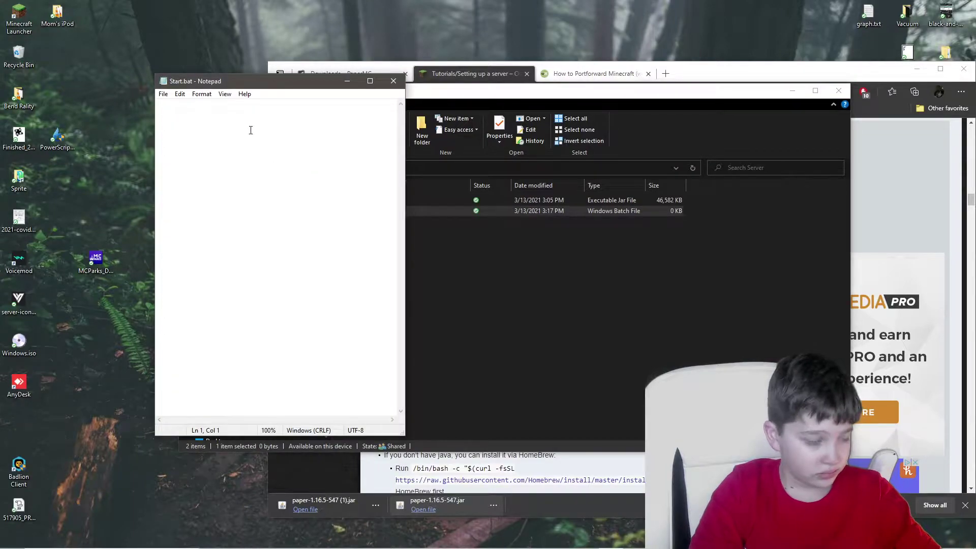
key("ctrl+v")
left_click(370, 81)
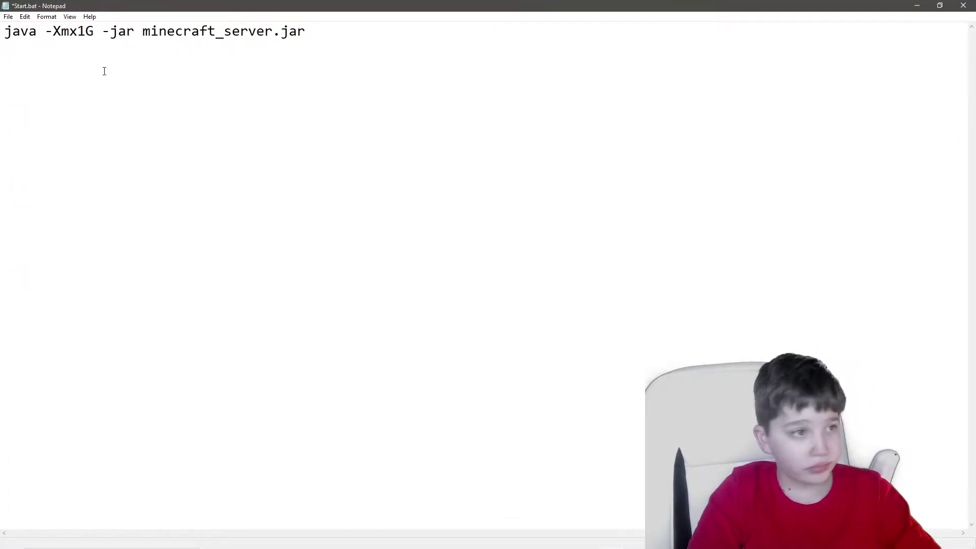
Step: Set the maximum memory option in the Start.bat command to -Xmx9G
left_click_drag(23, 33, 1, 35)
left_click(36, 36)
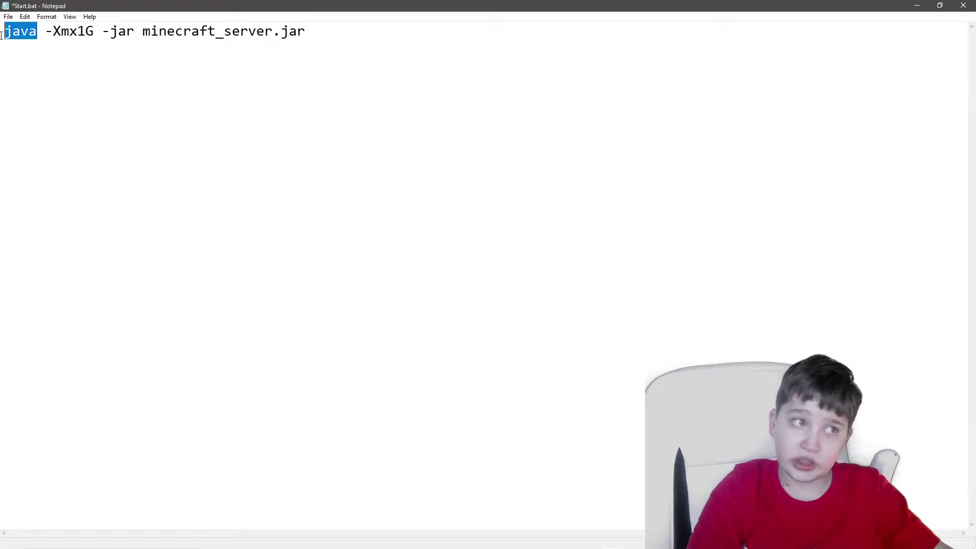
left_click(89, 33)
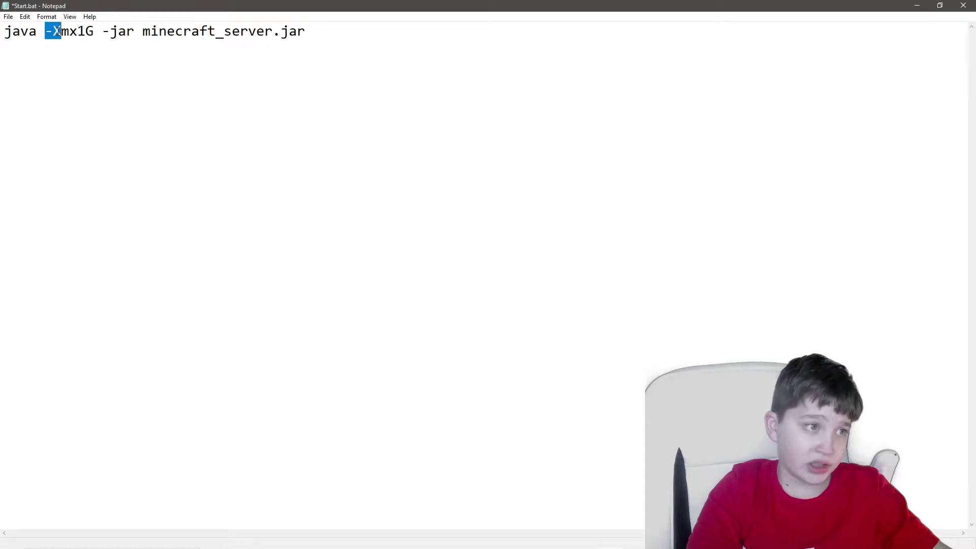
left_click(93, 33)
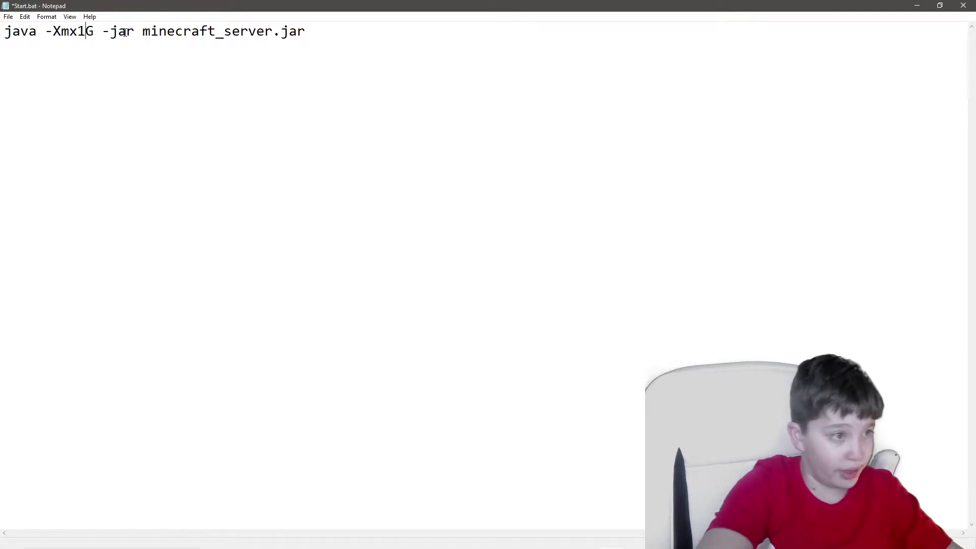
key("BackSpace")
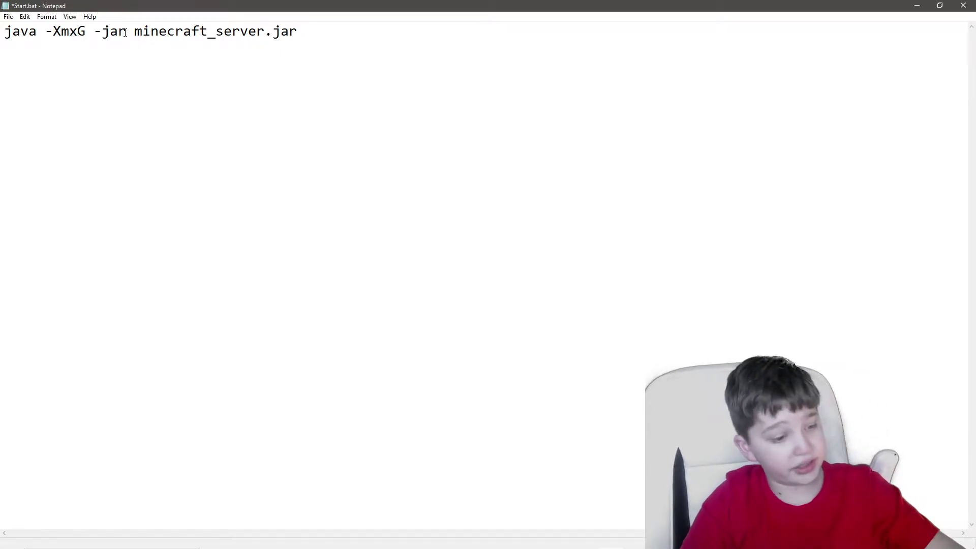
type("9")
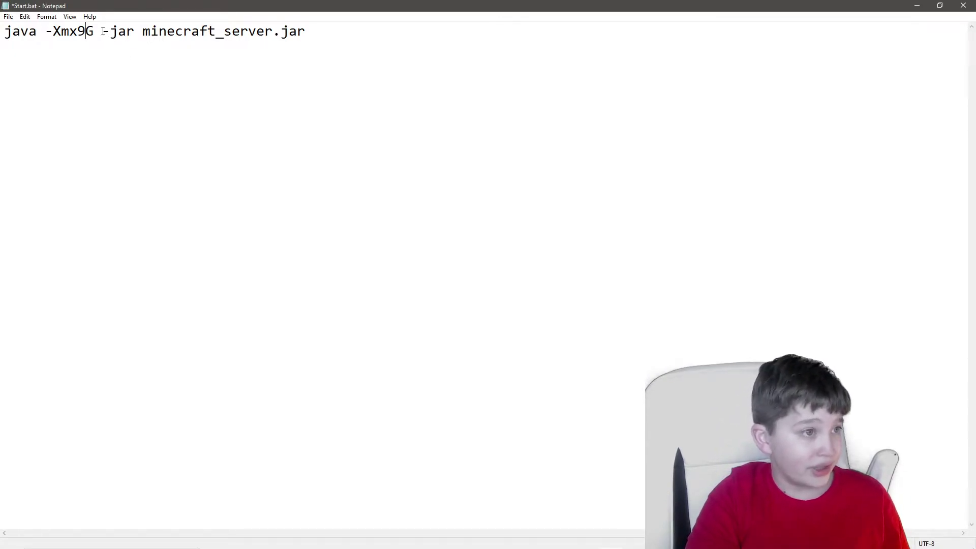
Step: Change the jar name in the Start.bat command to Server.jar, save the file, and close it
left_click_drag(143, 29, 277, 28)
type("Server")
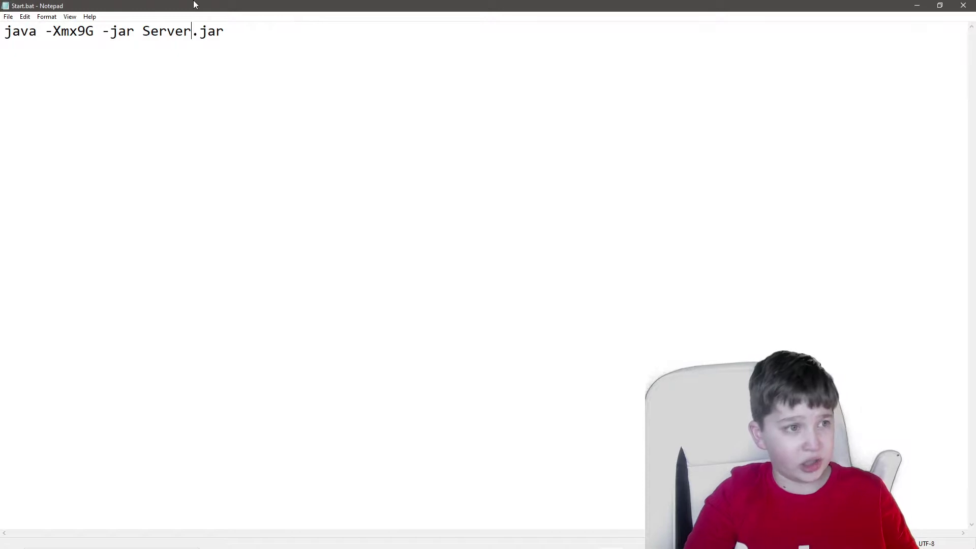
left_click_drag(144, 31, 244, 27)
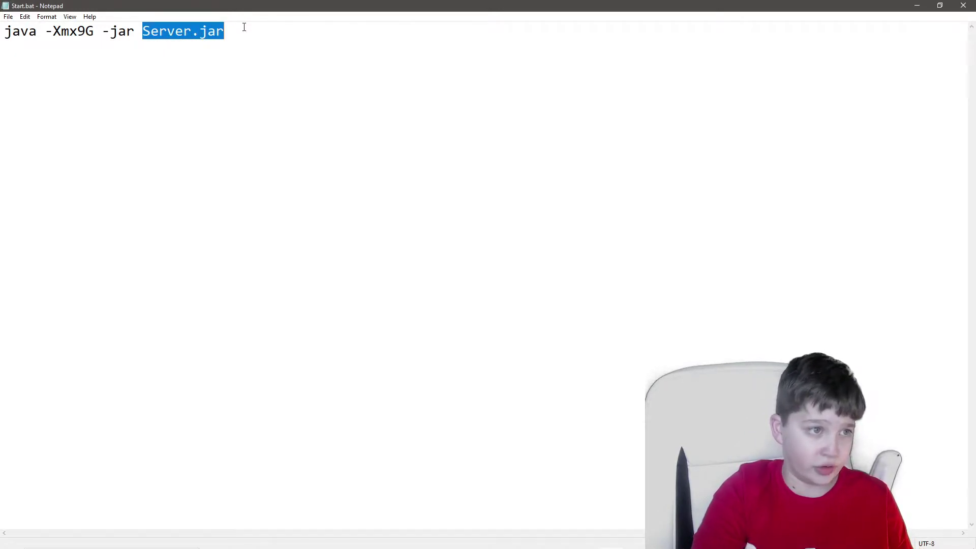
left_click(972, 5)
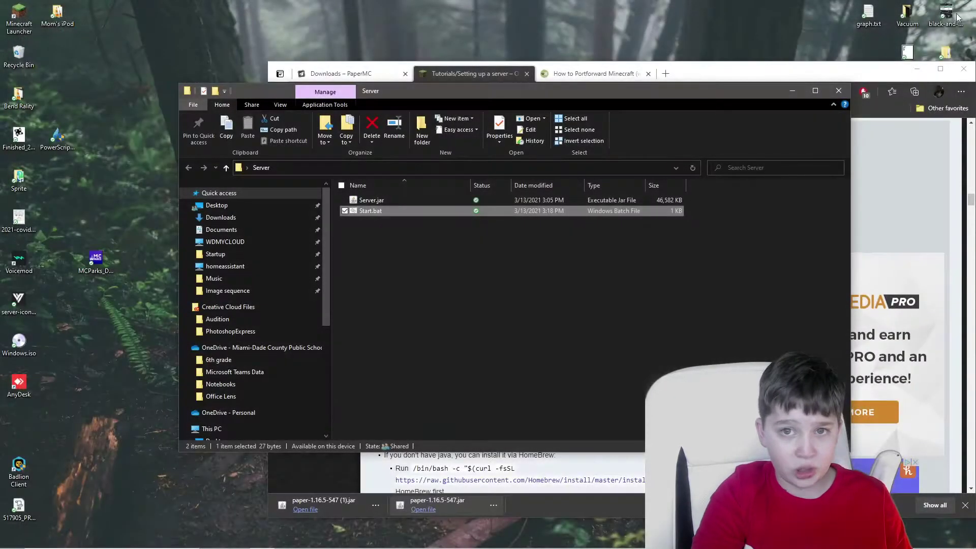
Step: Run Start.bat to generate the server files, and set eula=true in eula.txt, saving and closing the file
double_click(416, 210)
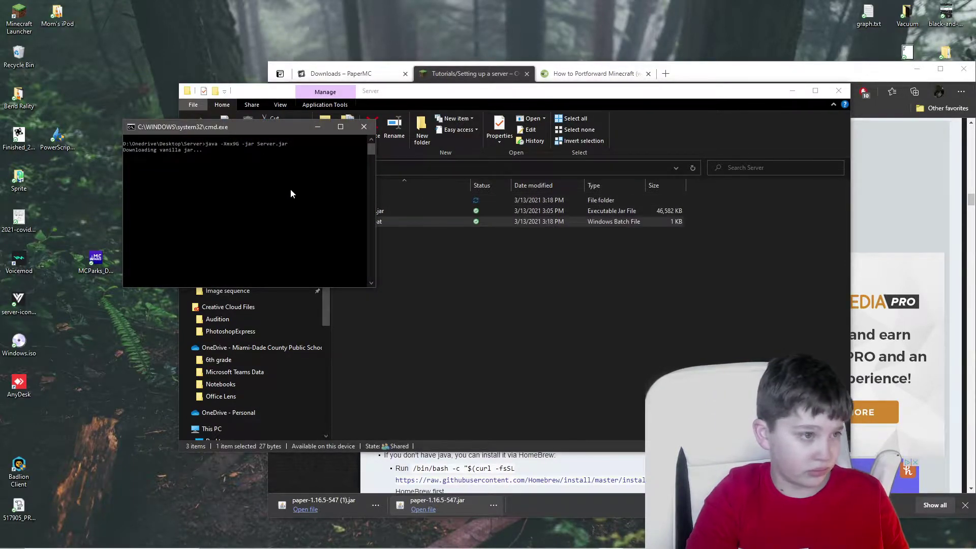
scroll(172, 170, "up", 8, "ctrl")
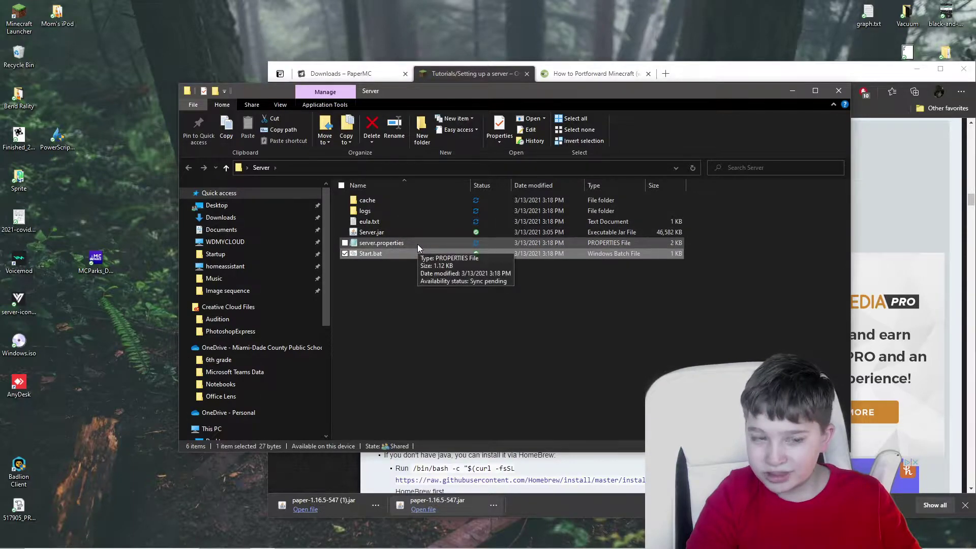
double_click(389, 221)
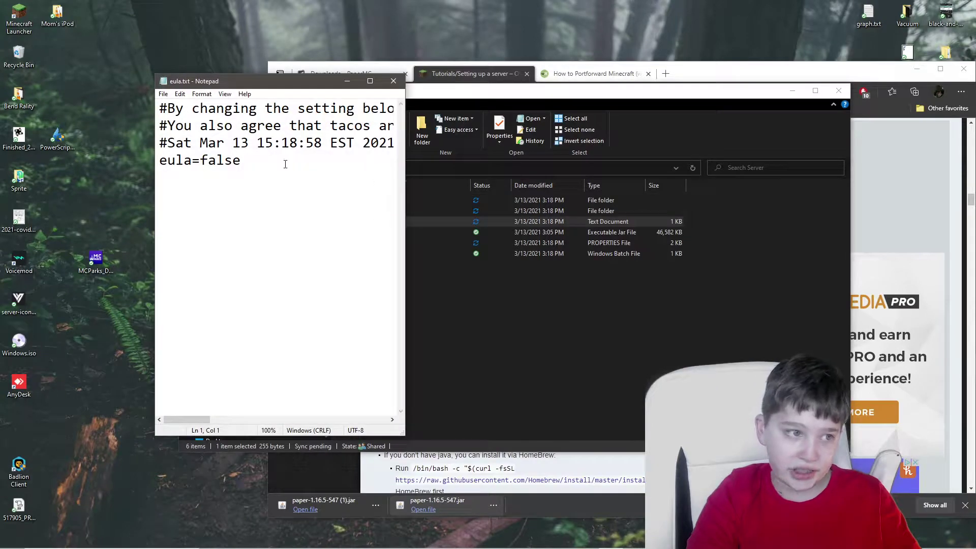
left_click(237, 167)
left_click_drag(248, 161, 200, 161)
type("true")
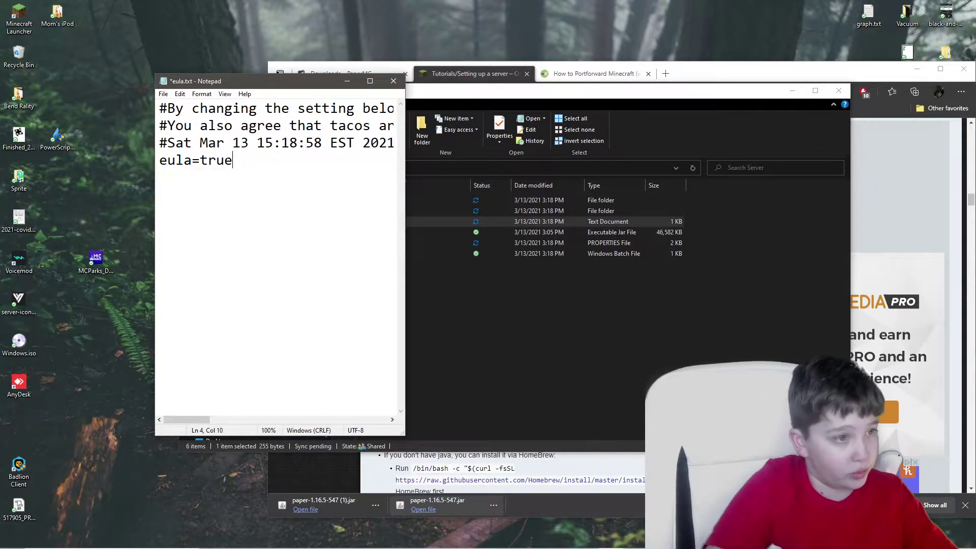
key("ctrl+s")
left_click(393, 81)
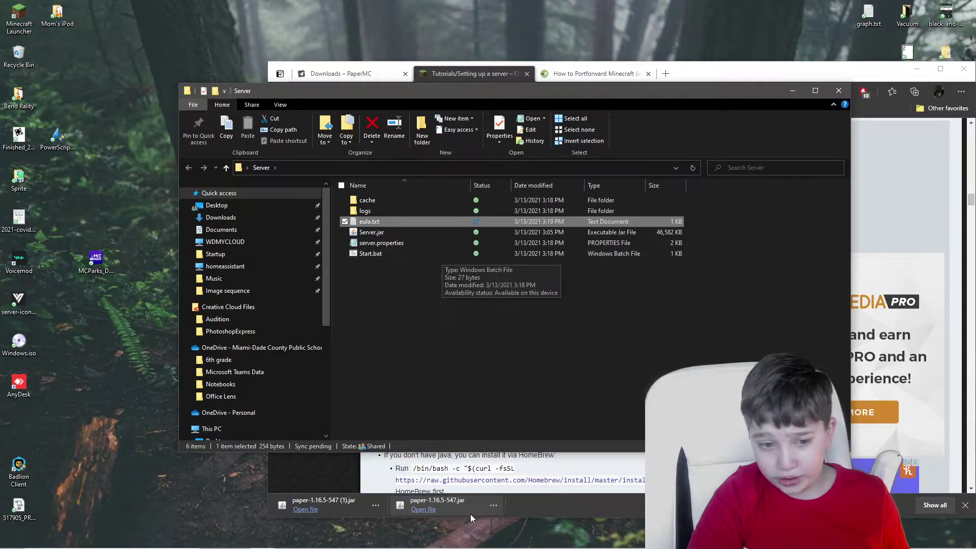
Step: Launch the server again with Start.bat and enlarge the console text to follow its startup and memory use
left_click(406, 254)
double_click(407, 255)
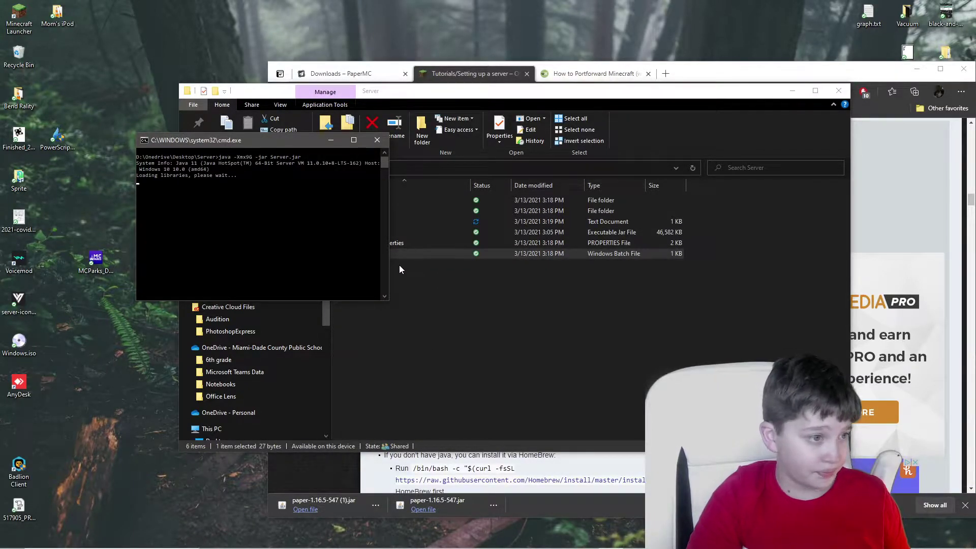
scroll(234, 231, "up", 5)
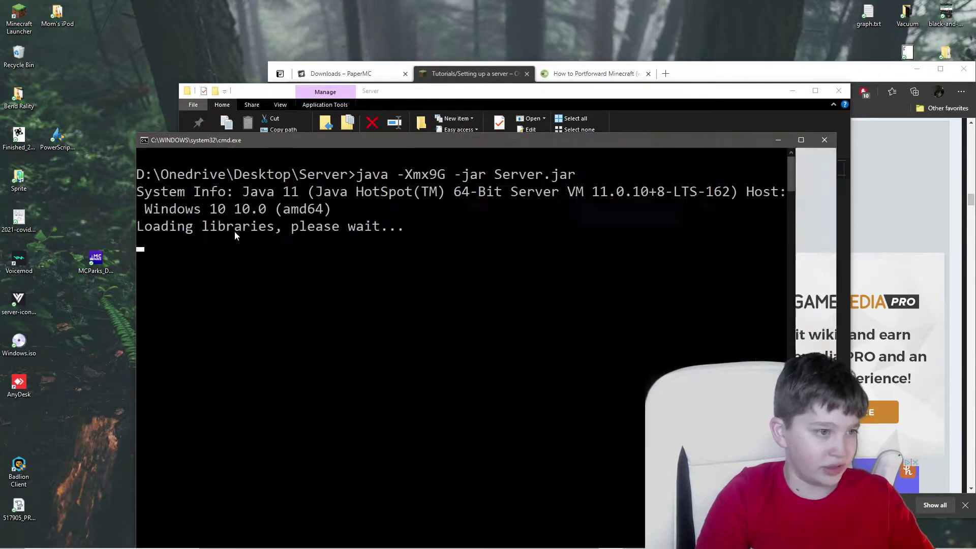
left_click_drag(397, 144, 352, 42)
scroll(301, 257, "down", 3)
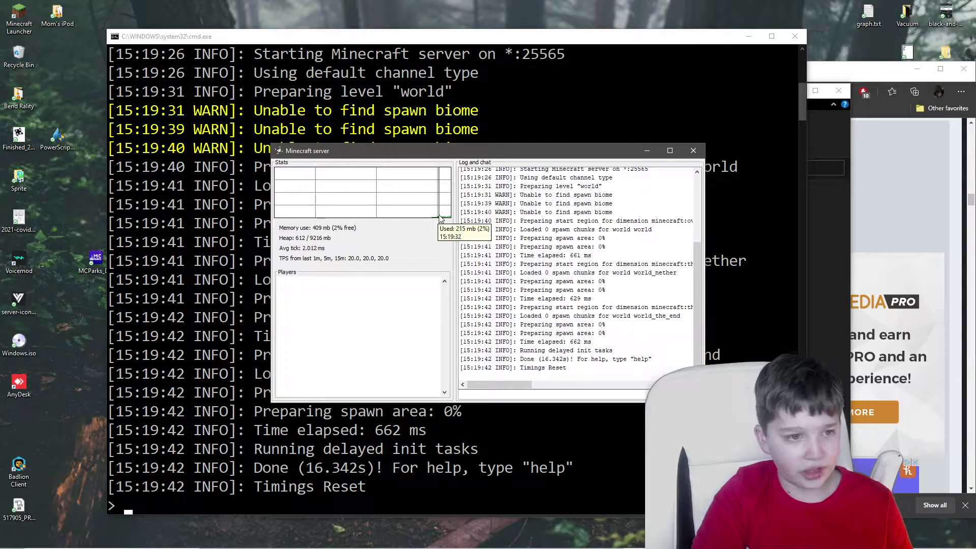
mouse_move(447, 219)
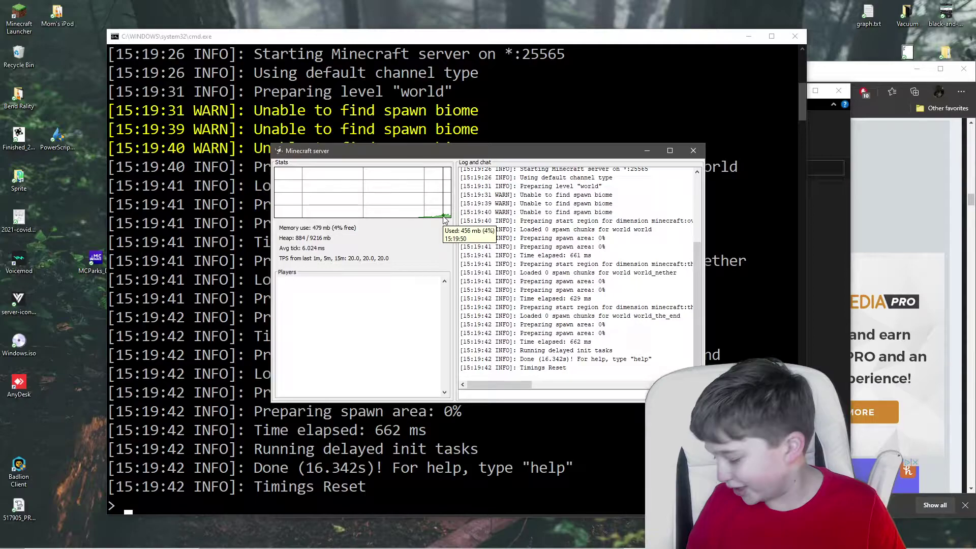
Step: Switch to Minecraft, proceed past the multiplayer caution, and open the Direct Connection screen
mouse_move(457, 548)
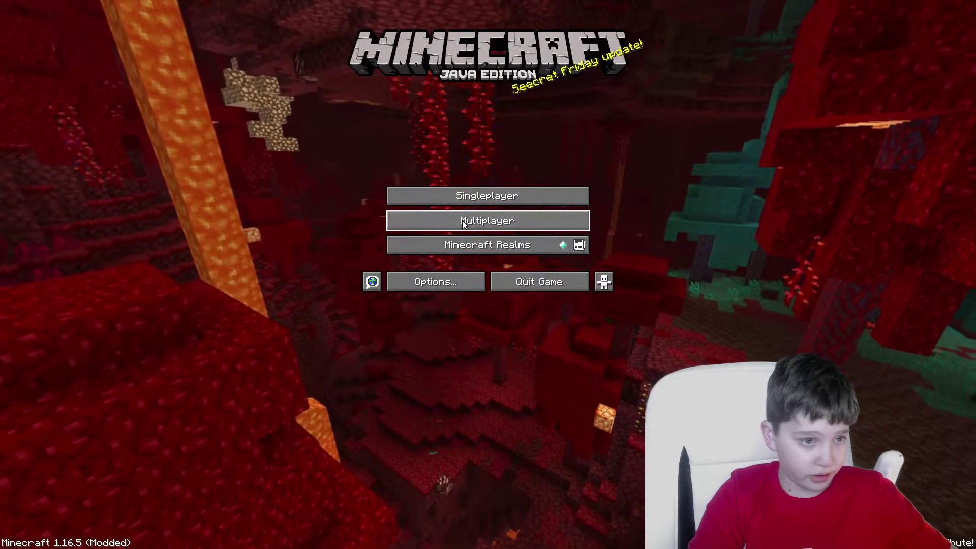
left_click(463, 224)
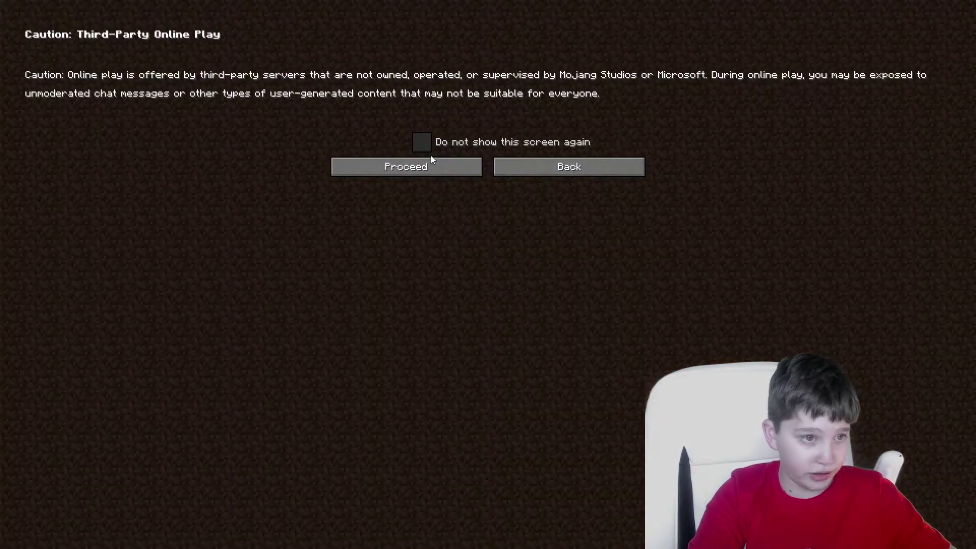
left_click(420, 166)
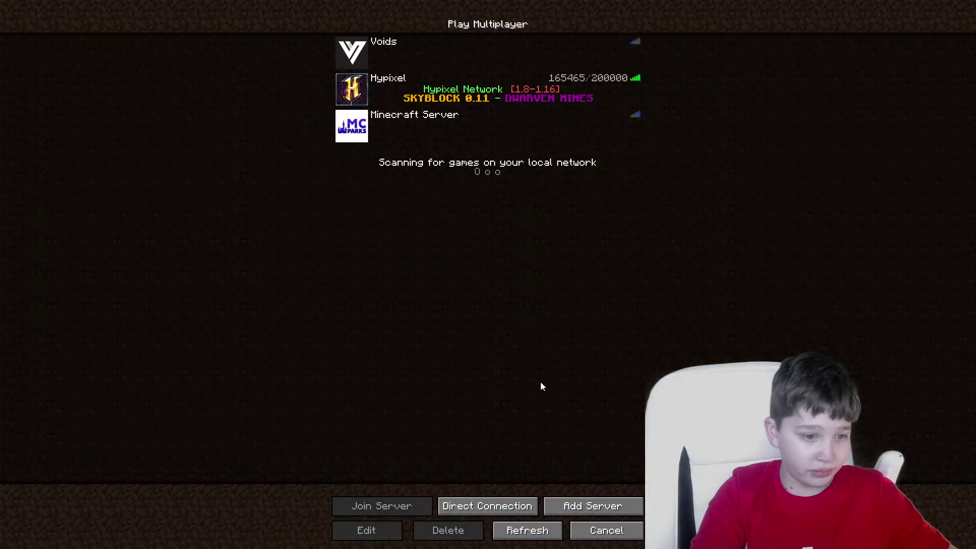
left_click(523, 506)
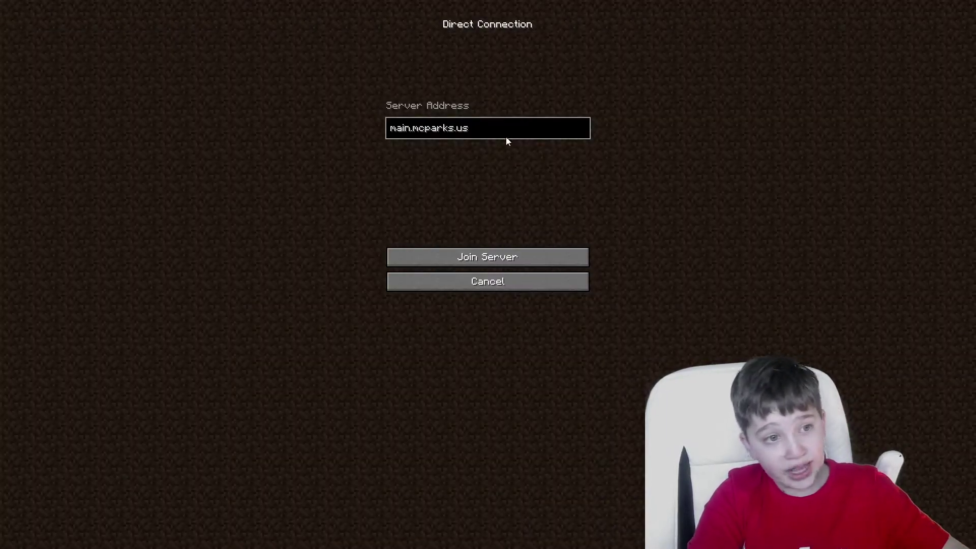
Step: Replace the server address with localhost and join the server
key("BackSpace")
key("BackSpace")
key("BackSpace")
key("BackSpace")
key("BackSpace")
key("BackSpace")
key("BackSpace")
key("BackSpace")
key("BackSpace")
key("BackSpace")
key("BackSpace")
key("BackSpace")
key("BackSpace")
key("BackSpace")
key("BackSpace")
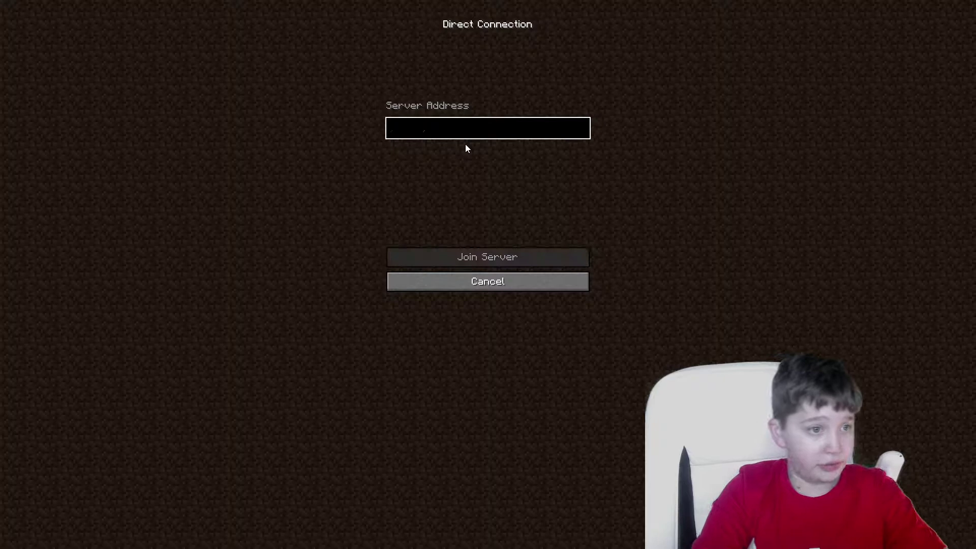
type("local")
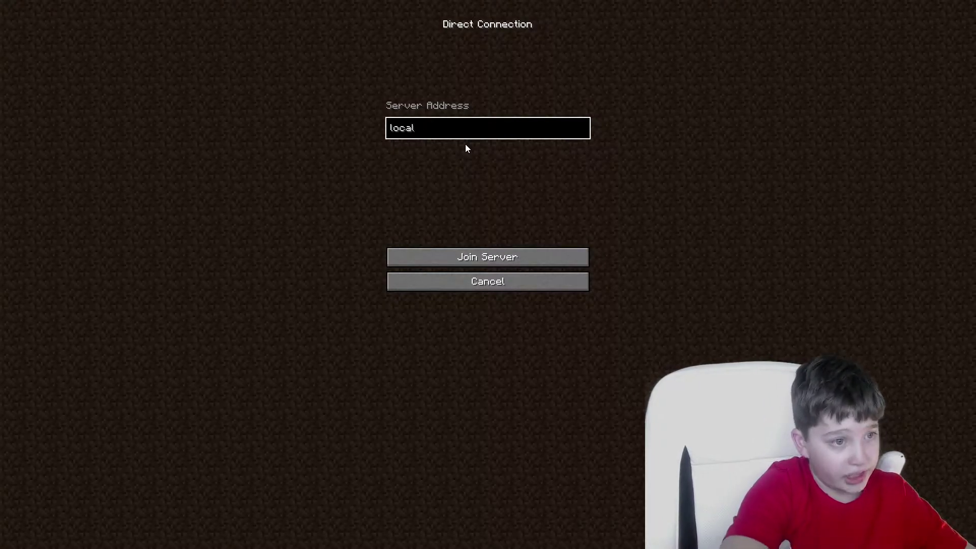
type("host")
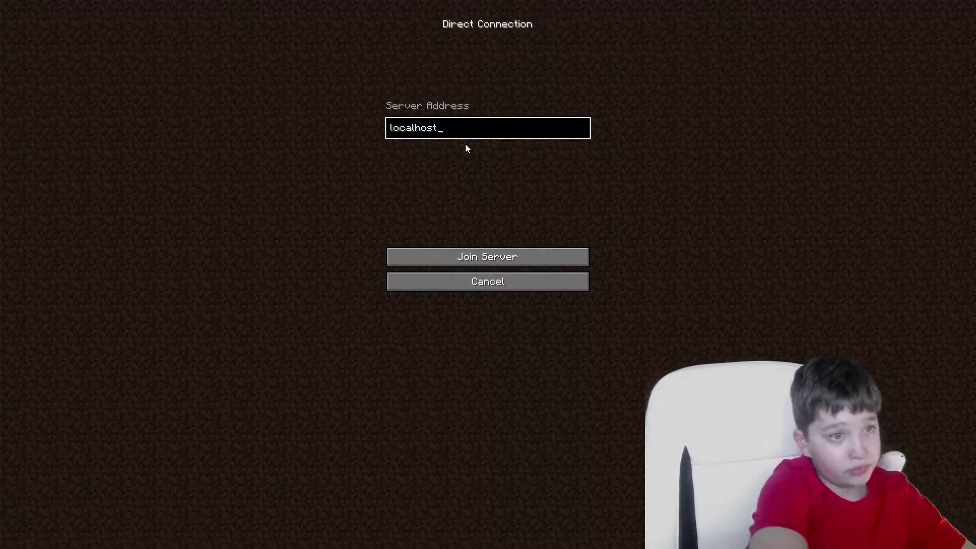
left_click(522, 250)
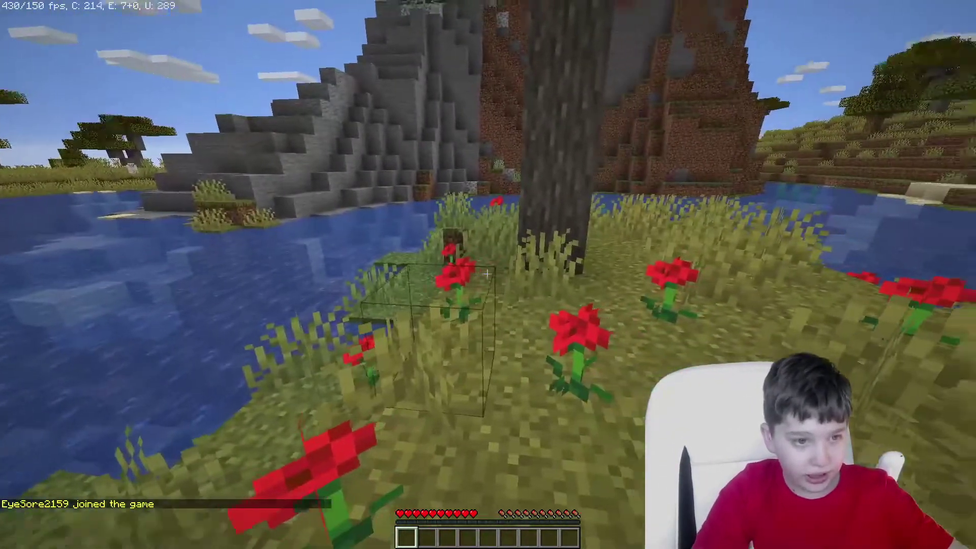
Step: Collect an acacia log, craft it into planks, and craft a crafting table from the planks in the inventory
key("w")
left_click_drag(487, 274, 488, 274)
key("e")
left_click(420, 341)
left_click(525, 235)
left_click(563, 227, "shift")
left_click(561, 342)
mouse_move(505, 235)
left_mouse_down()
mouse_move(524, 234)
mouse_move(506, 216)
left_mouse_up()
left_click(563, 227)
left_click(528, 342)
key("e")
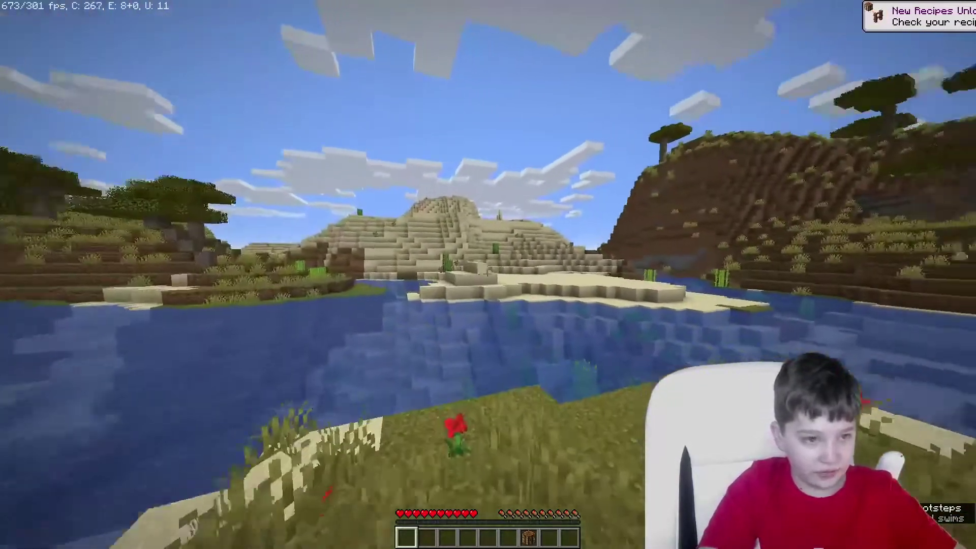
Step: Try to switch the player to Creative mode with the /gamemode creative command
key("w")
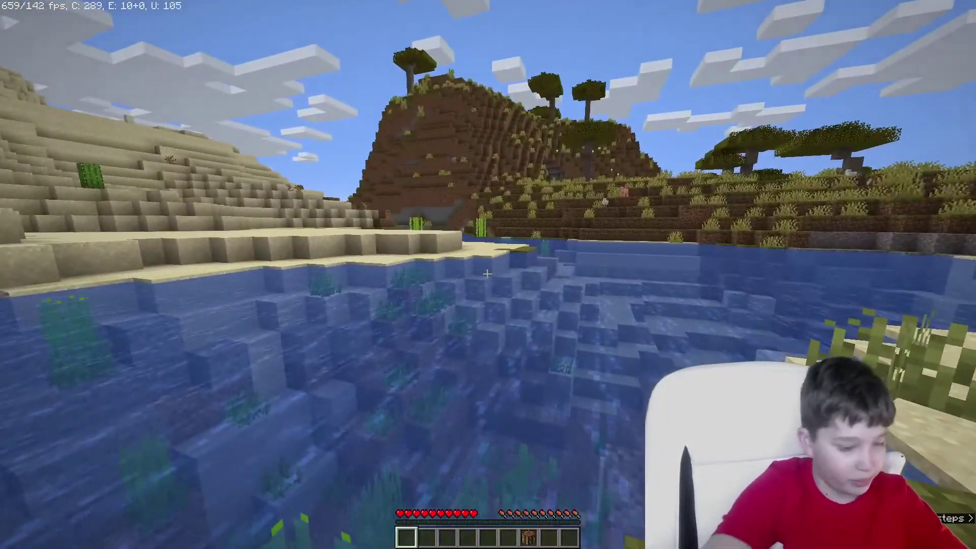
key("slash")
type("gamemode creative")
key("Return")
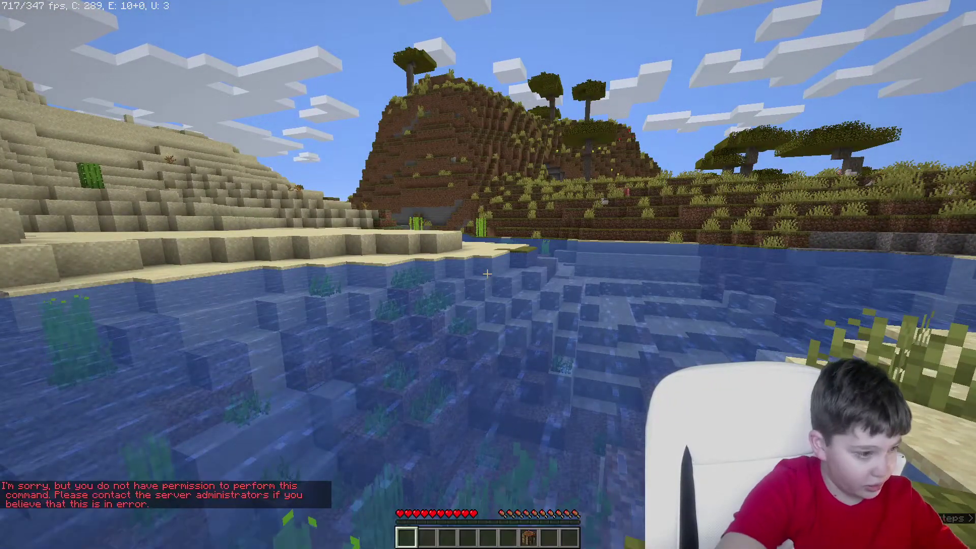
key("t")
key("Escape")
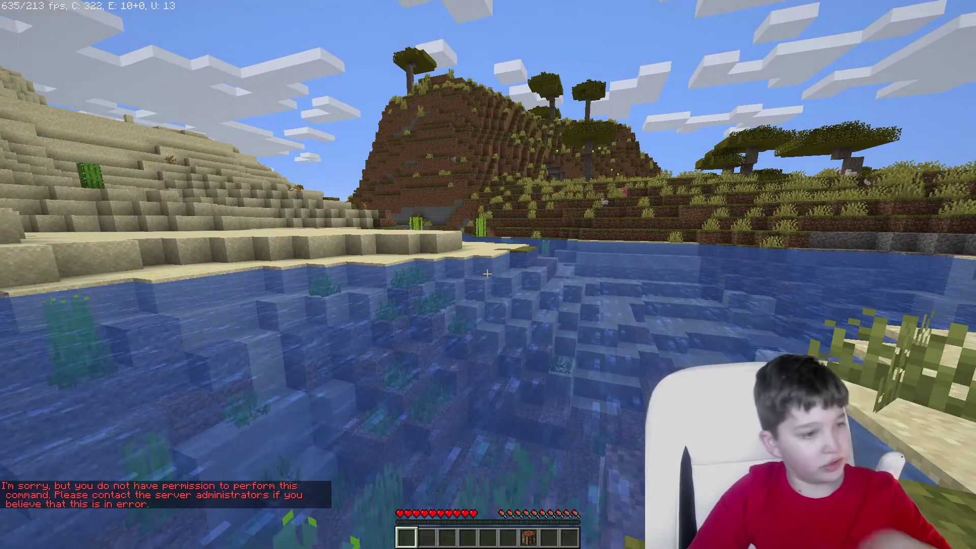
Step: Leave the game and make the player a server operator by running op with the player's username in the server console
key("Escape")
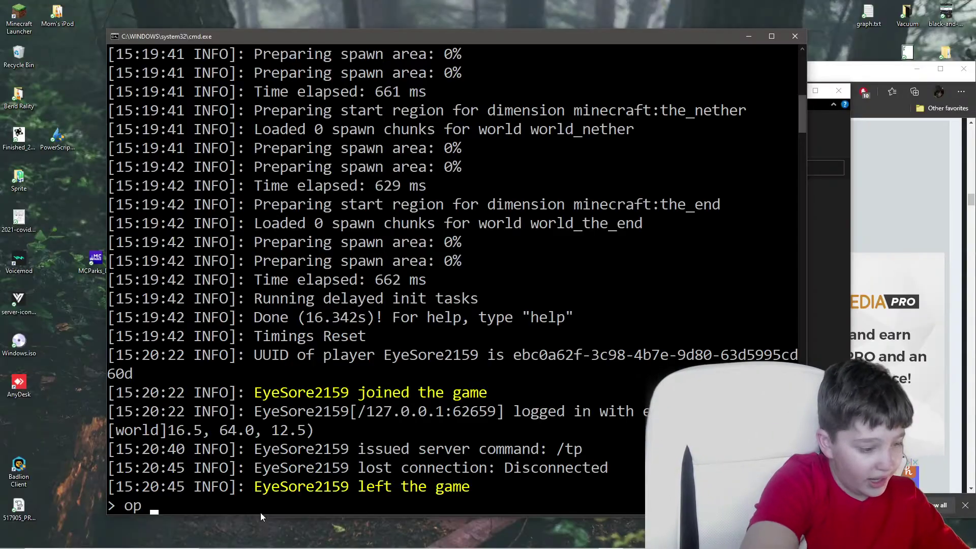
type("Eye")
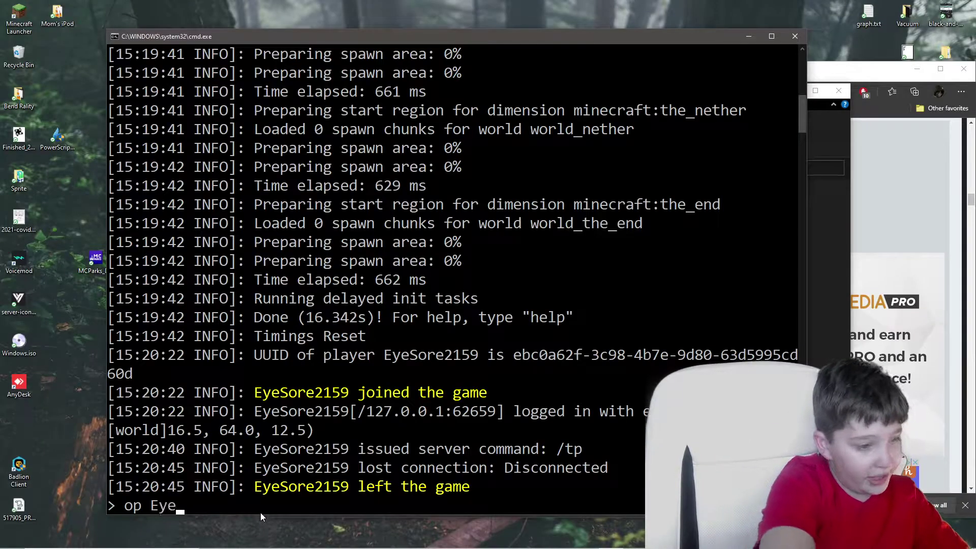
type("Sore21")
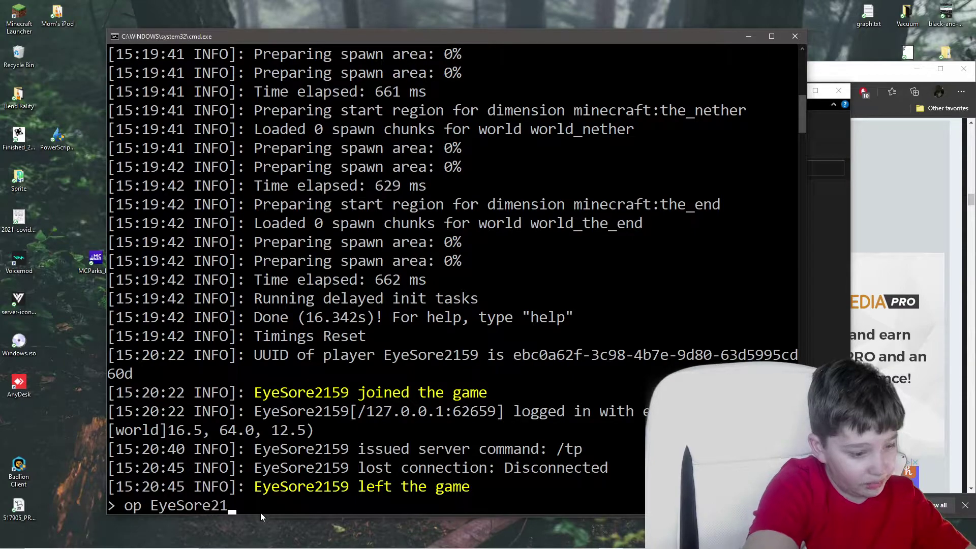
type("59")
key("Return")
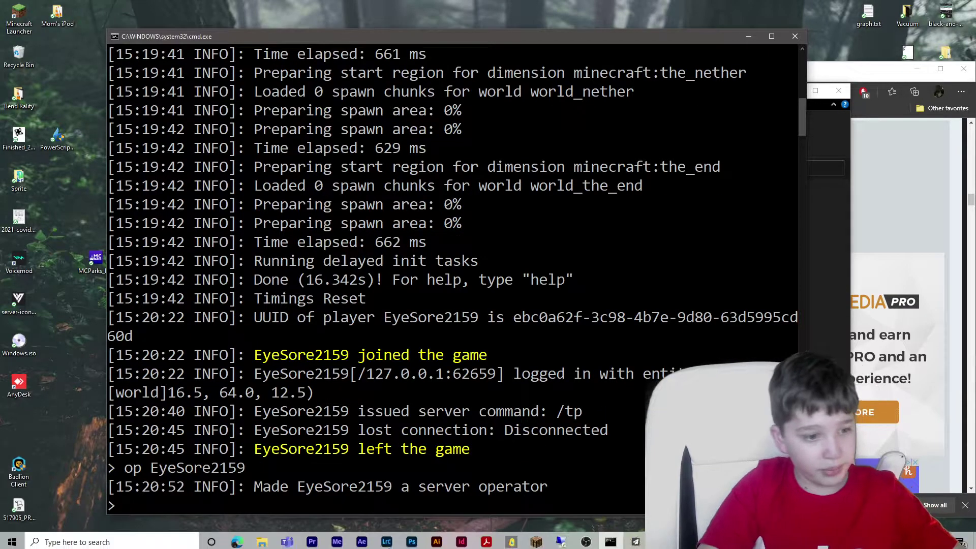
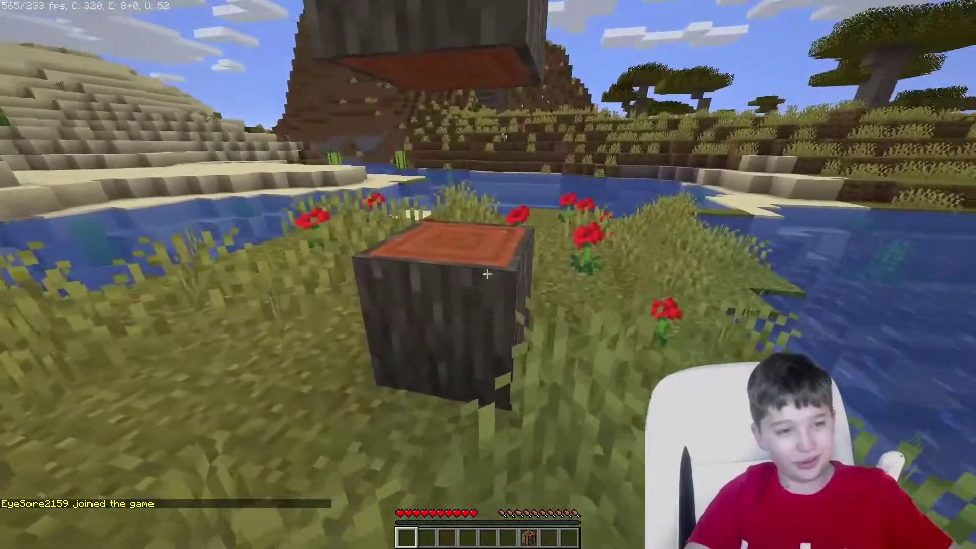
Step: Mine another acacia log from the tree trunk and walk across the sandy shore into the savanna
key("w")
left_click_drag(487, 274, 487, 274)
key("w")
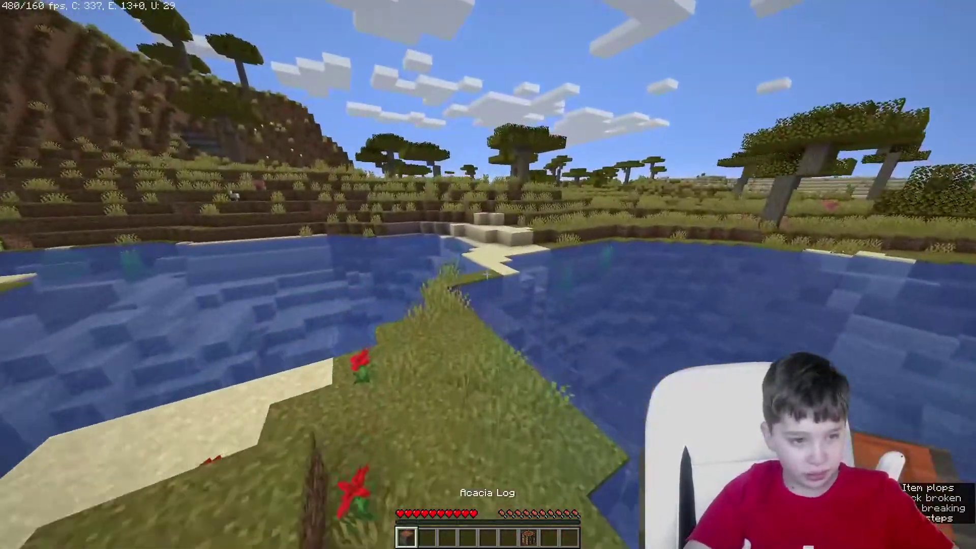
key("w")
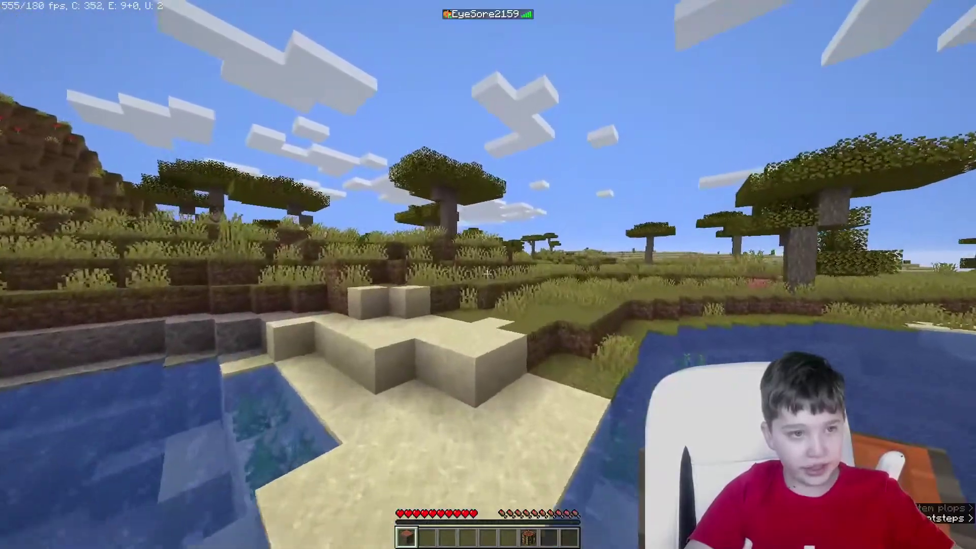
key("w")
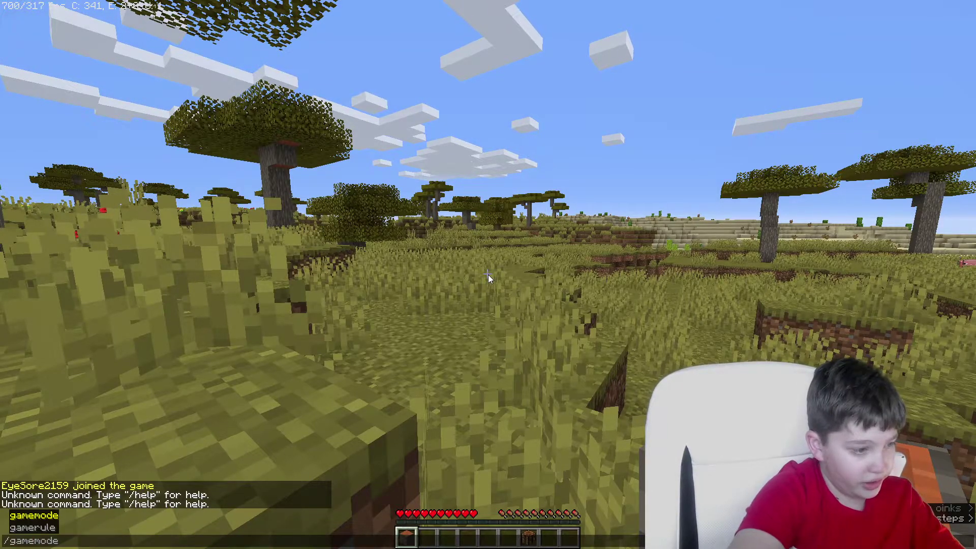
Step: Switch the player to Creative mode with the /gamemode creative command and fly up over the landscape
type("creative")
key("Return")
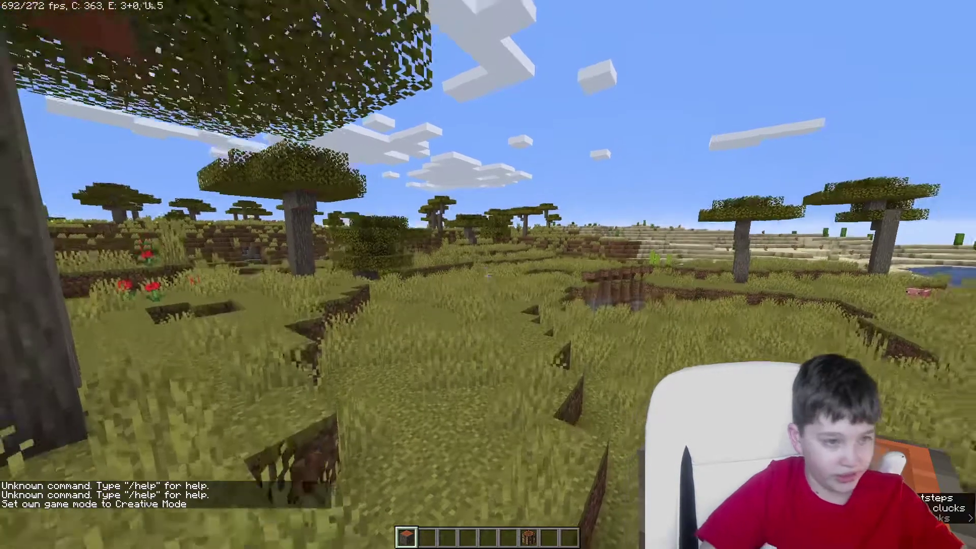
key("space")
key("space")
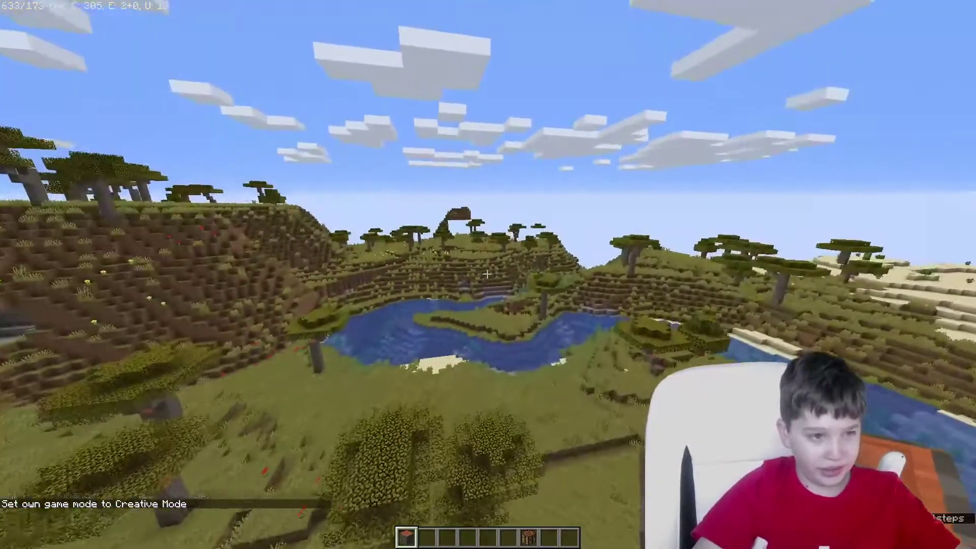
Step: Raise the render distance to its maximum in the video settings, and disconnect from the server
key("Escape")
left_click(432, 227)
left_click(407, 169)
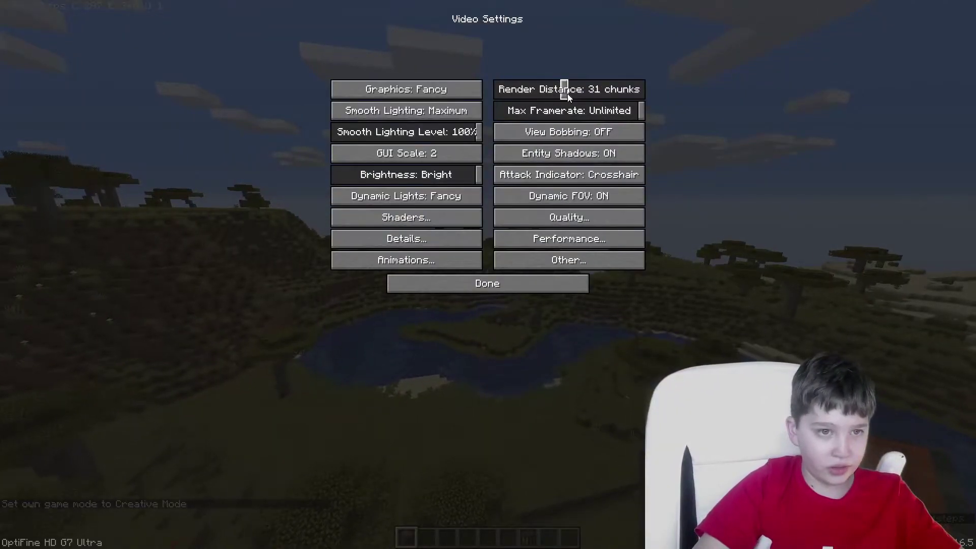
left_click_drag(566, 87, 639, 89)
key("Escape")
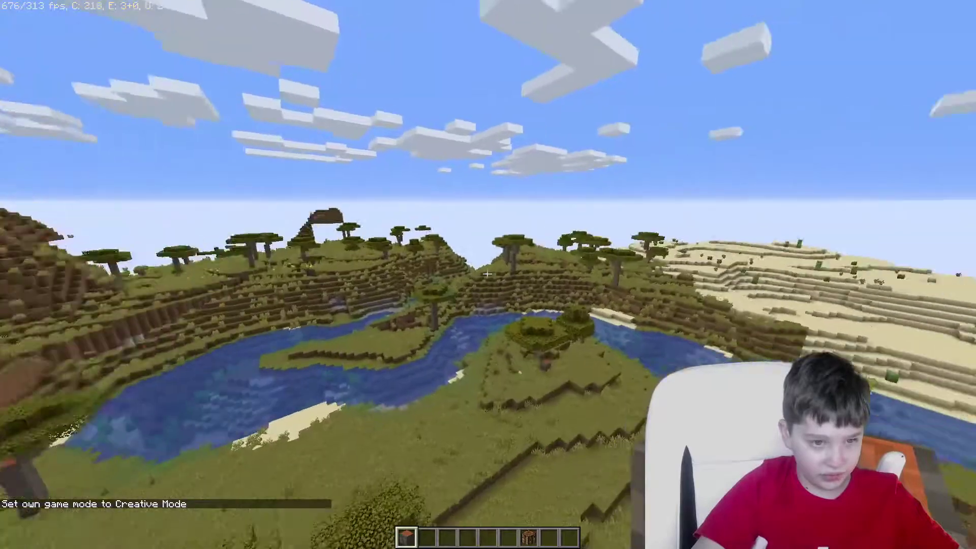
key("Escape")
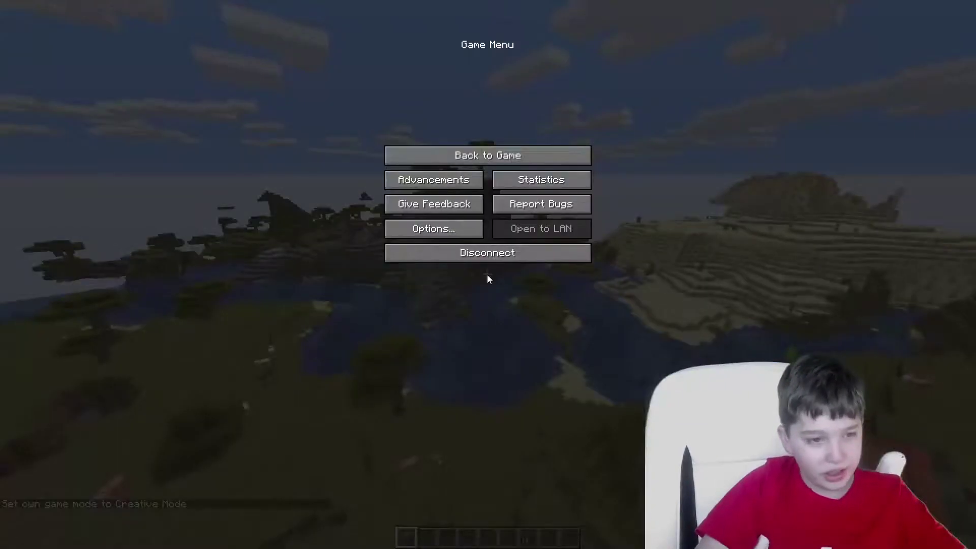
left_click(477, 254)
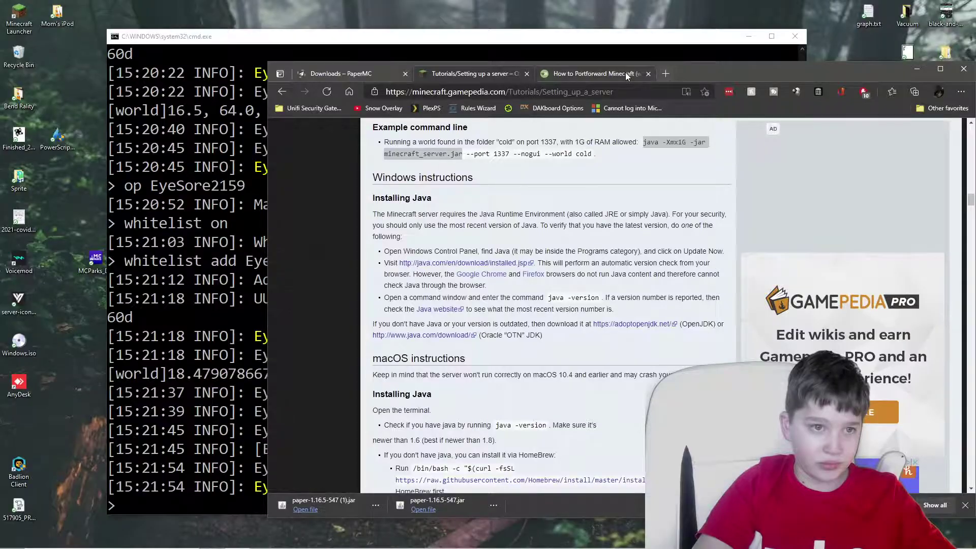
Step: Switch to the browser, search for essentialsx in a new tab, and open the EssentialsX website
left_click(671, 75)
type("es")
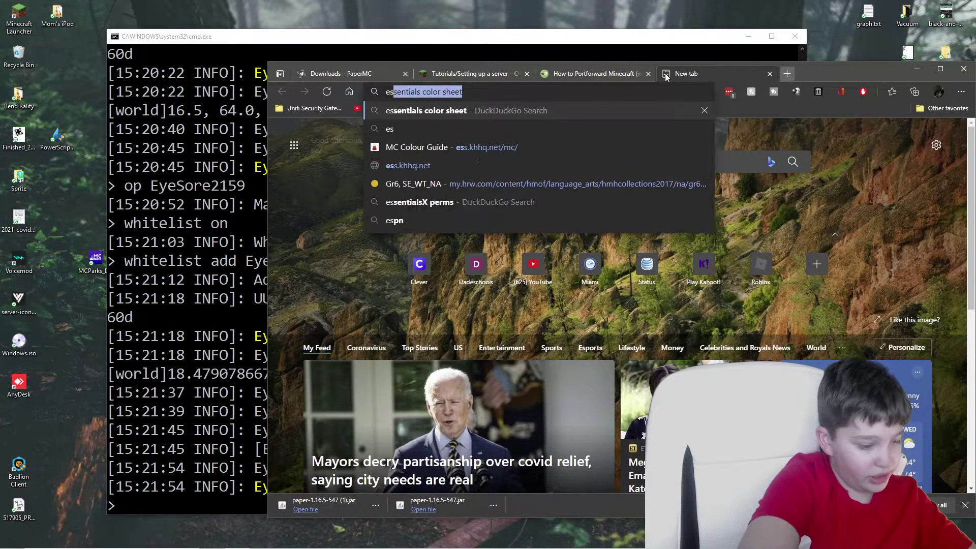
type("sentialsx")
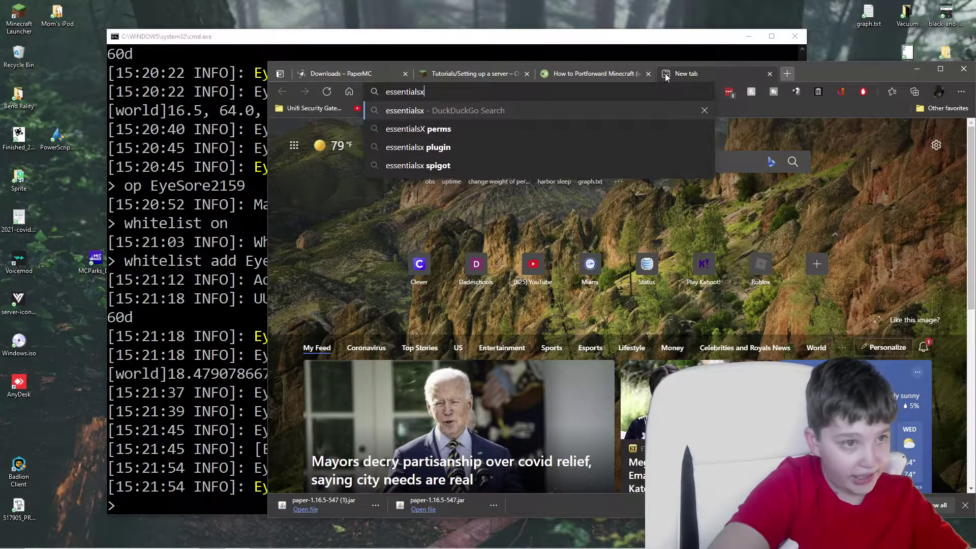
key("Return")
left_click(422, 219)
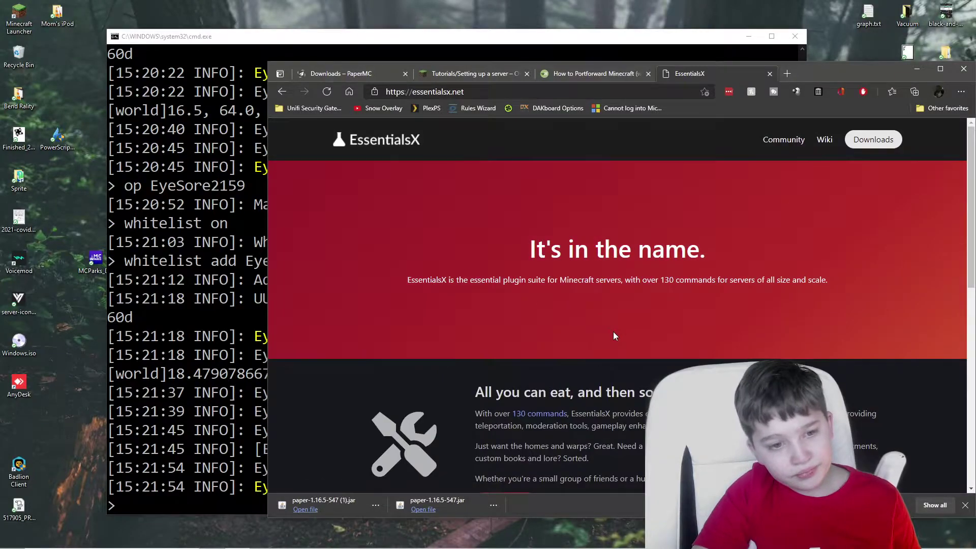
scroll(616, 333, "down", 1)
scroll(788, 262, "up", 1)
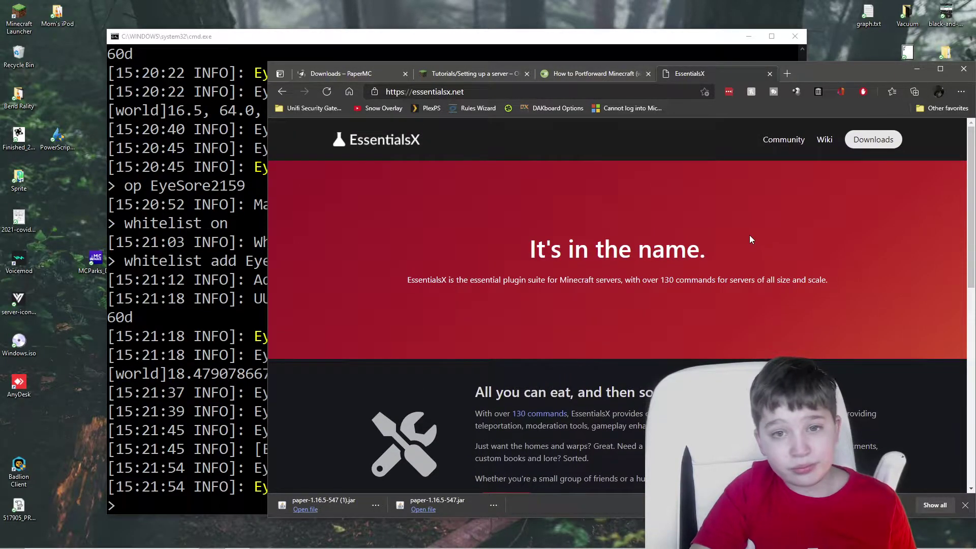
Step: Download the development builds of EssentialsX Spawn and the core EssentialsX plugin from the site's downloads page
left_click(872, 140)
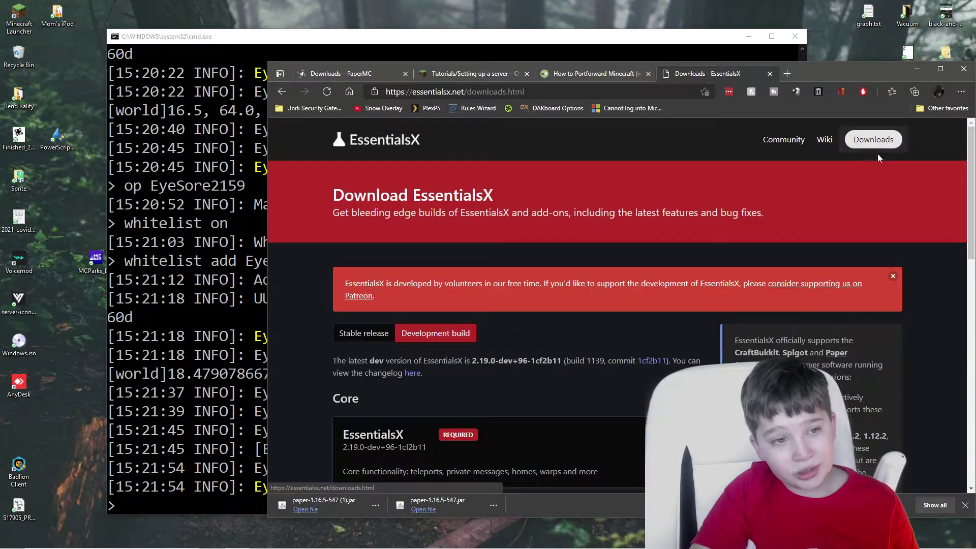
scroll(769, 261, "down", 2)
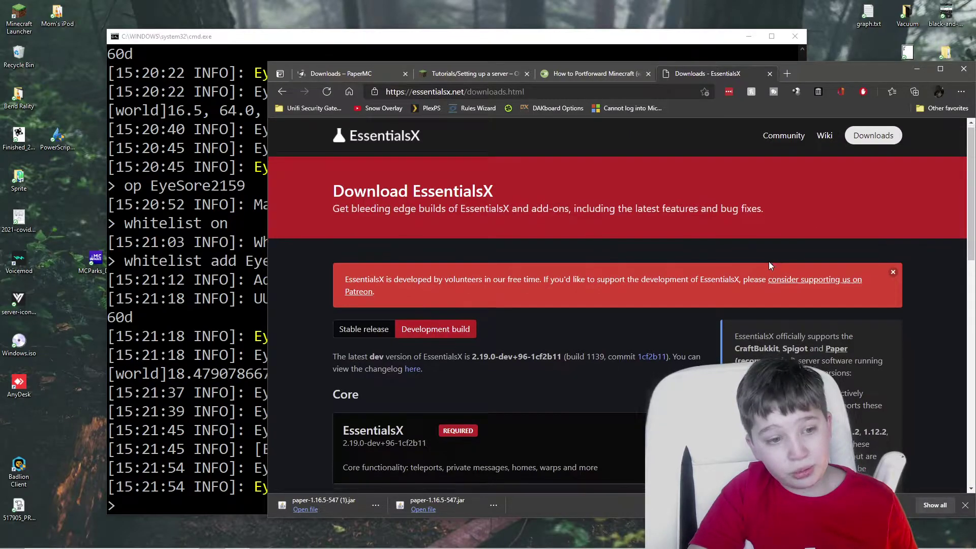
scroll(752, 277, "down", 5)
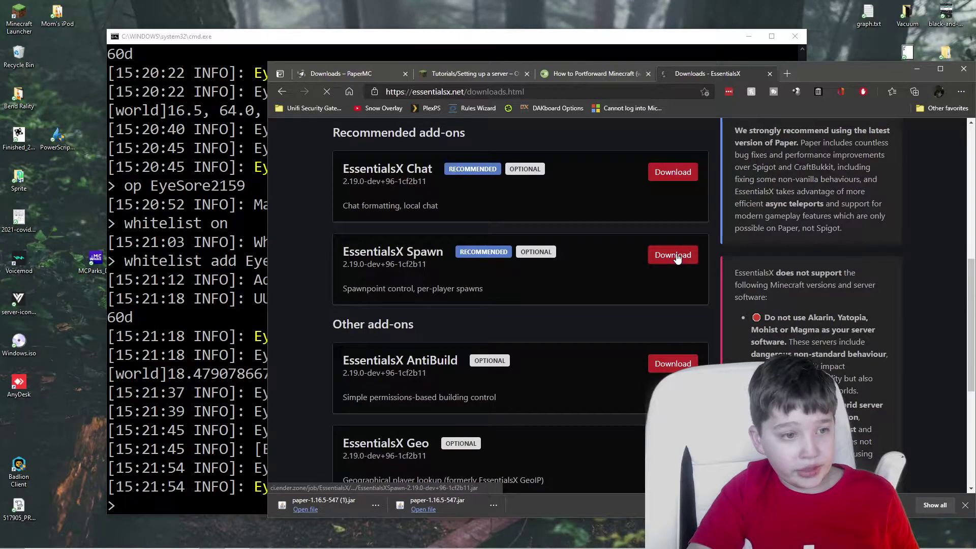
left_click(676, 256)
scroll(676, 256, "up", 3)
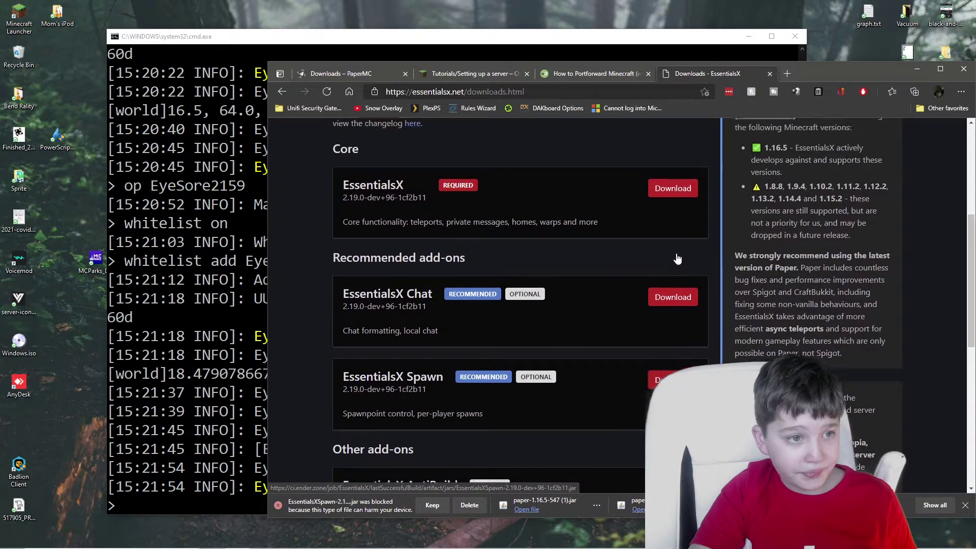
left_click(663, 218)
Step: Look through the EssentialsX add-ons, examining the descriptions of AntiBuild, Geo, Protect, XMPP and Chat
scroll(636, 287, "down", 6)
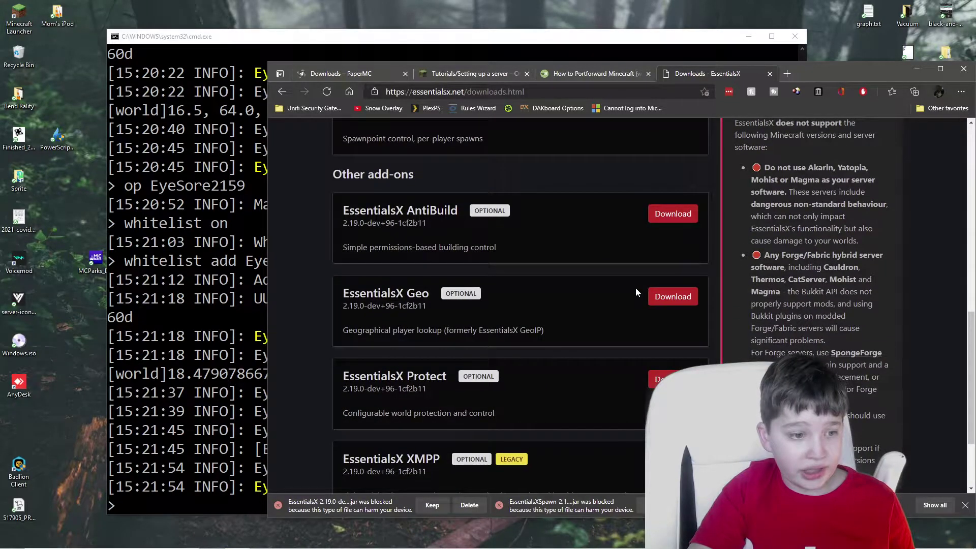
scroll(636, 288, "down", 2)
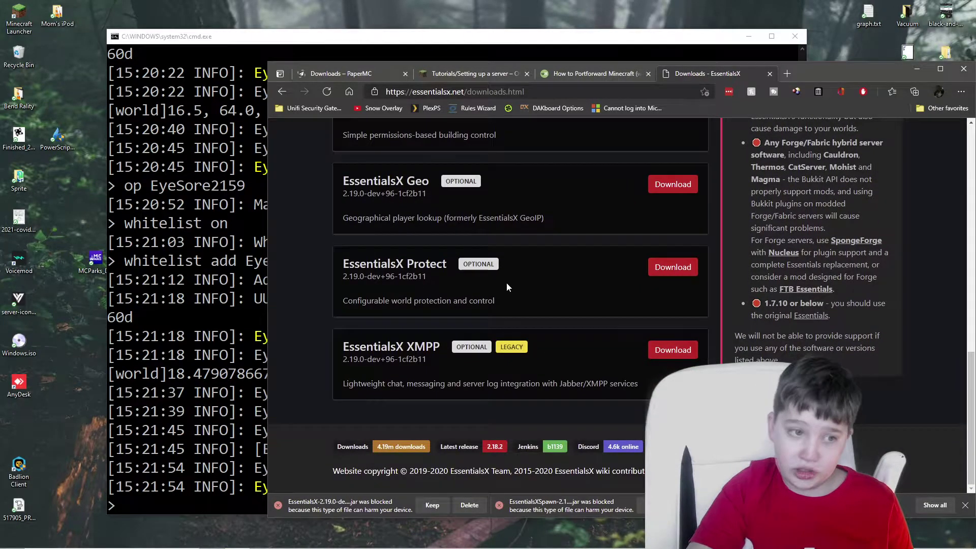
scroll(507, 284, "up", 3)
triple_click(480, 290)
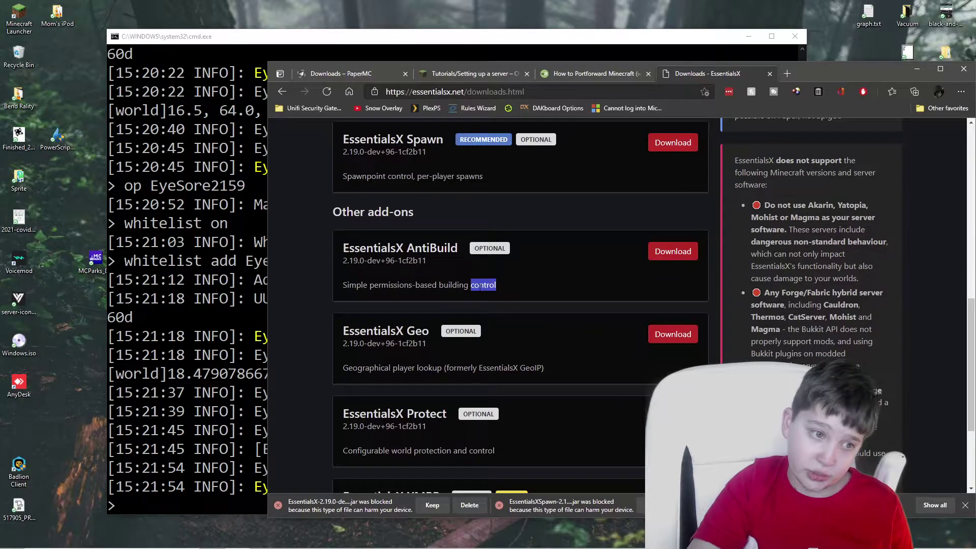
scroll(480, 290, "up", 2)
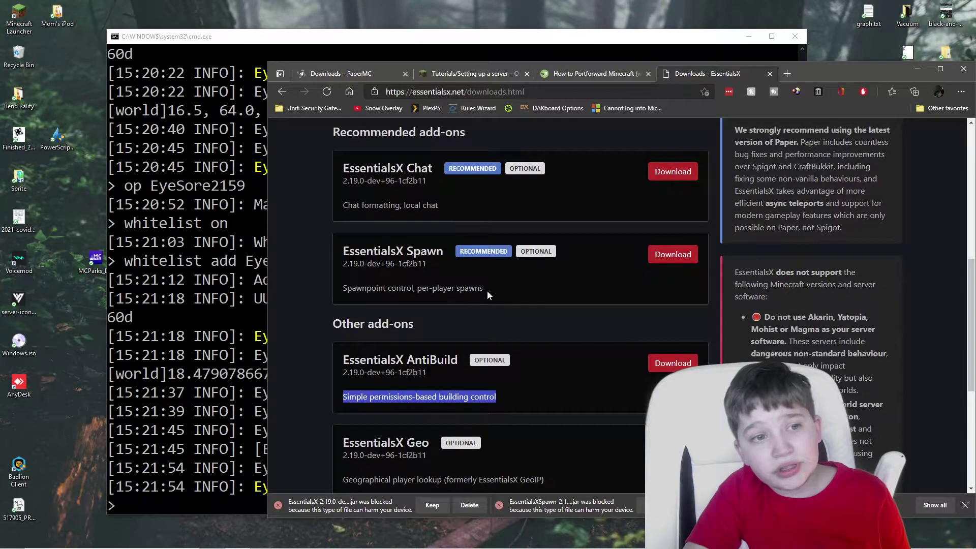
left_click_drag(436, 168, 343, 169)
left_click(343, 168)
triple_click(390, 205)
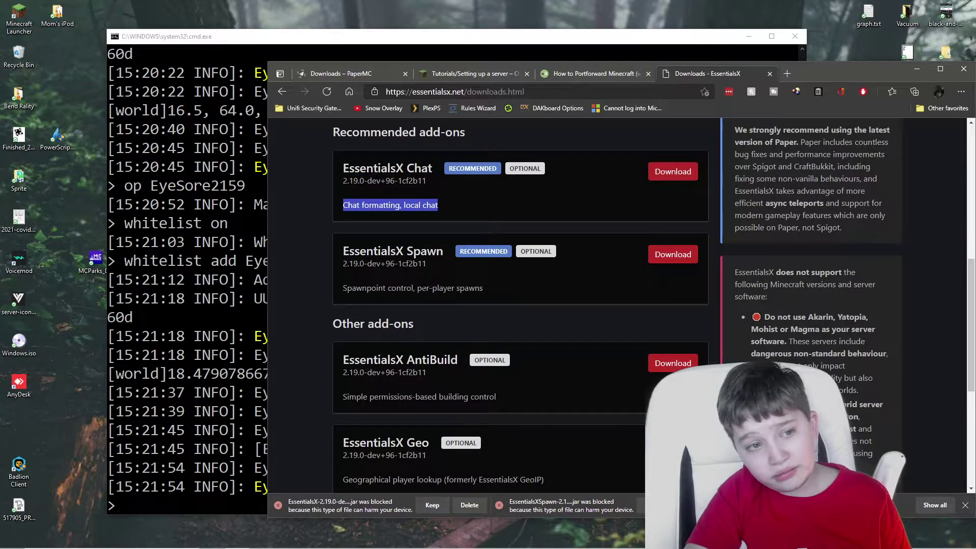
Step: Keep the blocked EssentialsX and EssentialsXSpawn jar files, and open the Downloads folder in a second File Explorer window beside the Server folder
left_click(432, 505)
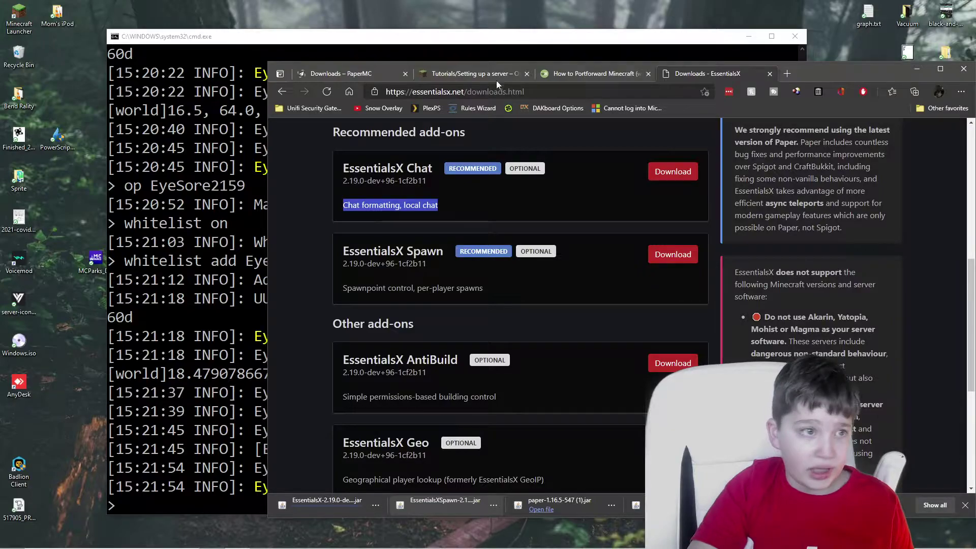
mouse_move(400, 533)
left_click(262, 540)
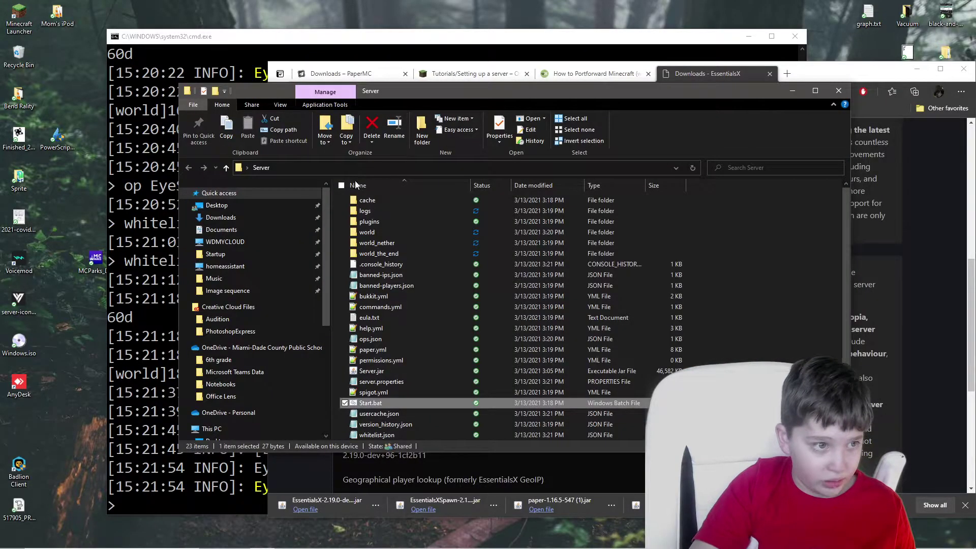
key("ctrl+n")
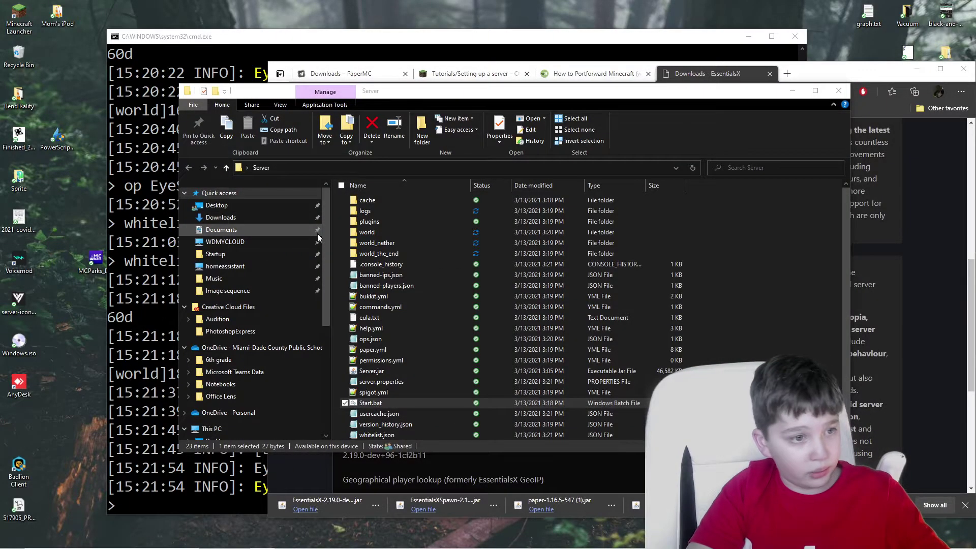
left_click(234, 230)
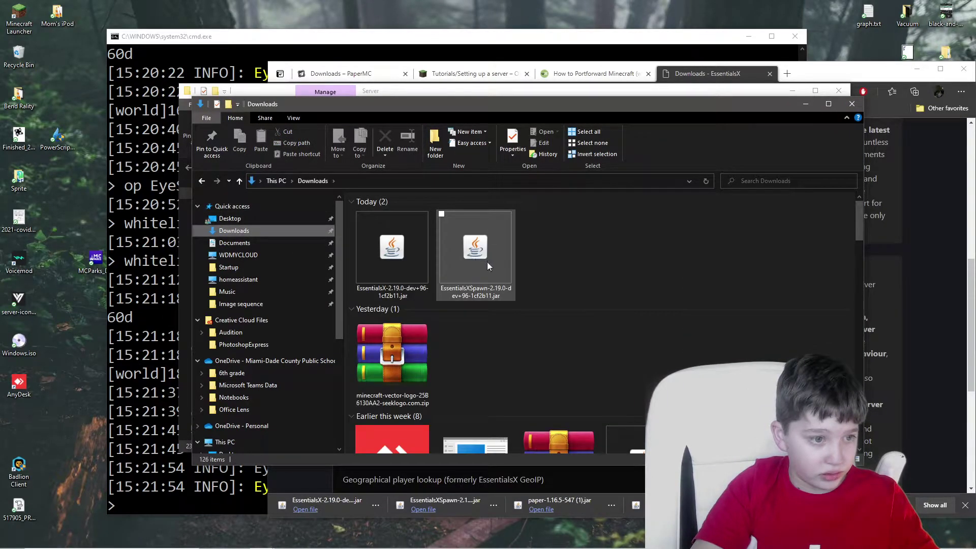
Step: Copy the downloaded EssentialsX and EssentialsXSpawn jar files from Downloads into the plugins folder inside the Server folder
left_click(476, 249)
left_click(392, 249, "ctrl")
left_click_drag(466, 96, 958, 148)
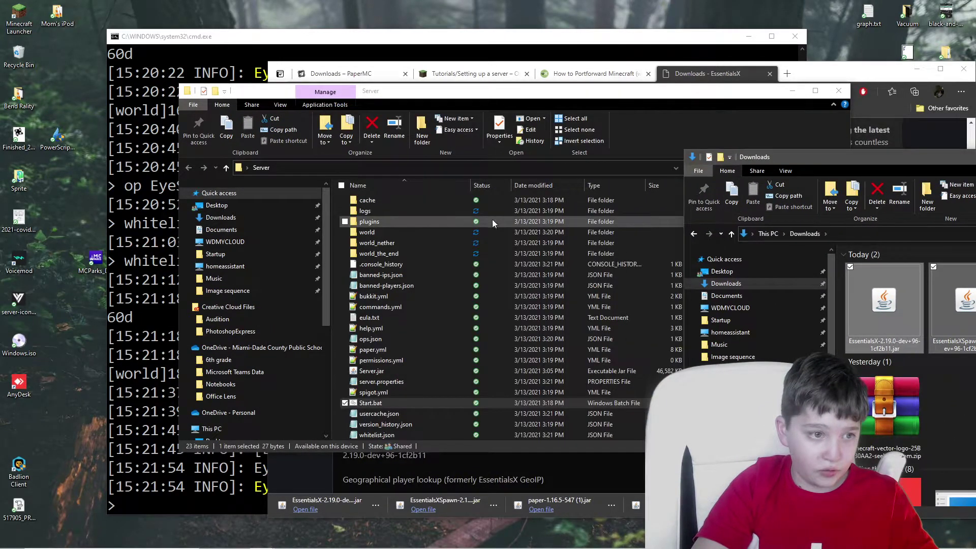
double_click(448, 226)
left_click(859, 234)
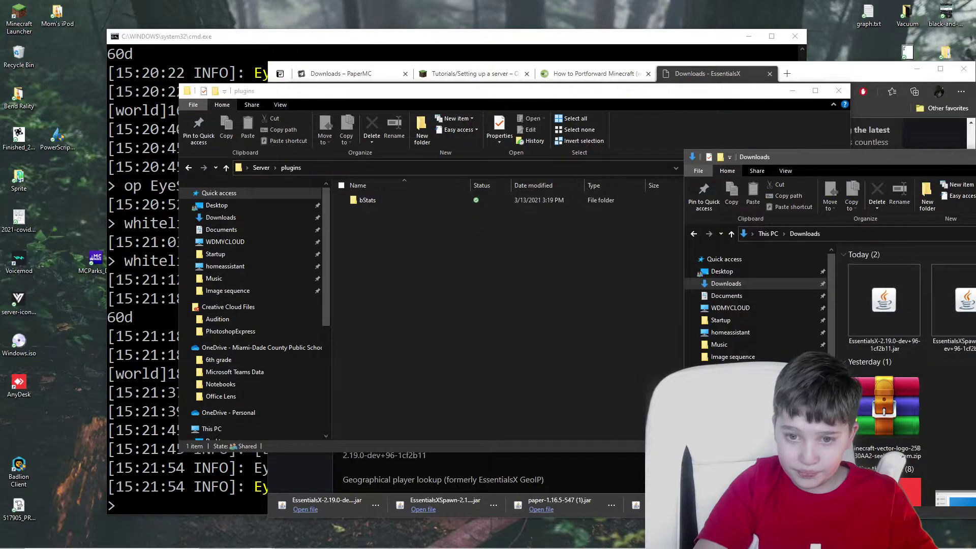
left_click_drag(885, 301, 506, 273)
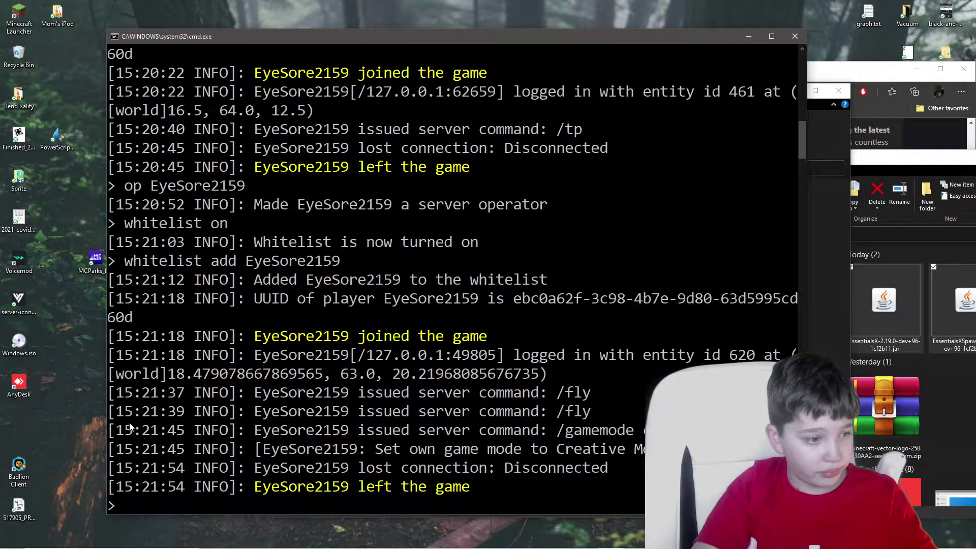
Step: Issue the restart command in the Minecraft server console
left_click(149, 438)
type("restart")
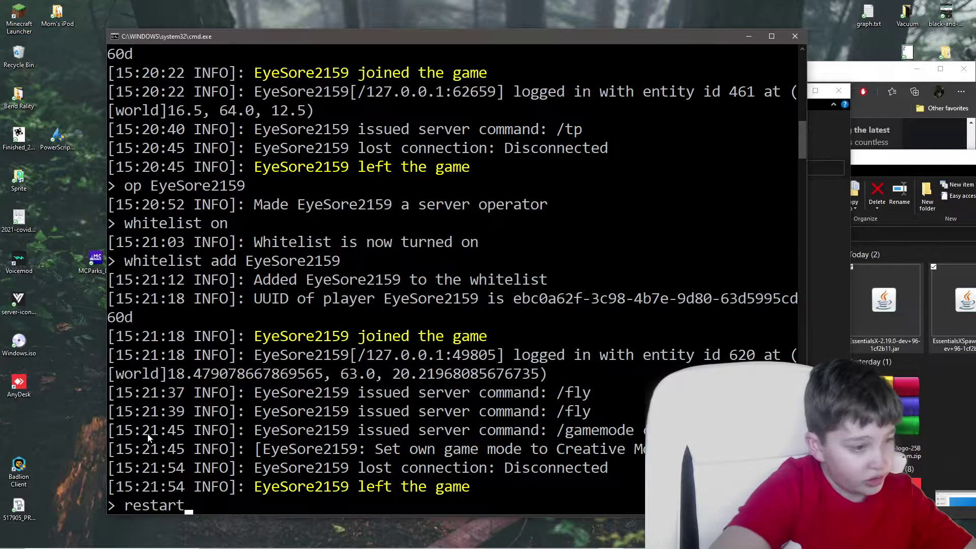
key("Return")
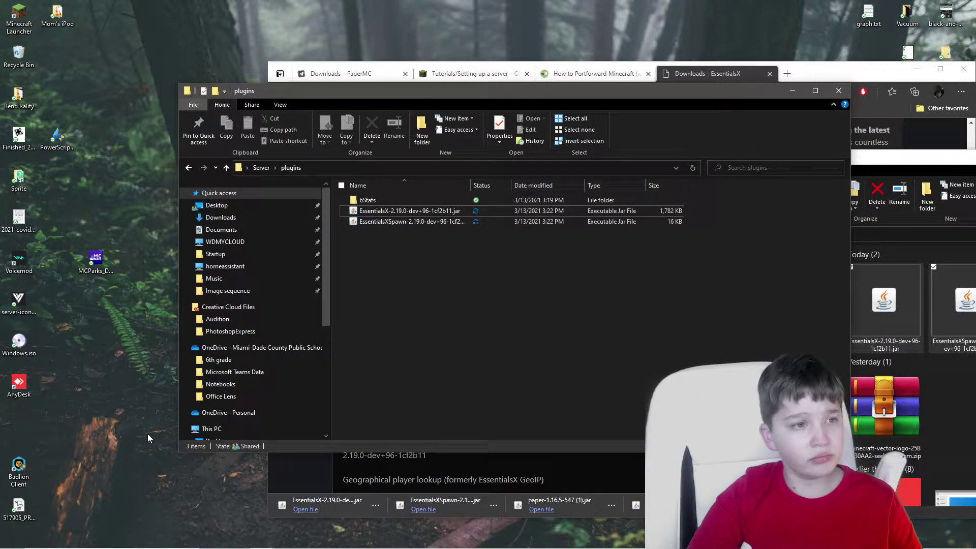
Step: Open server.properties from the Server folder, set spawn-protection to 0, and save the file
left_click(262, 168)
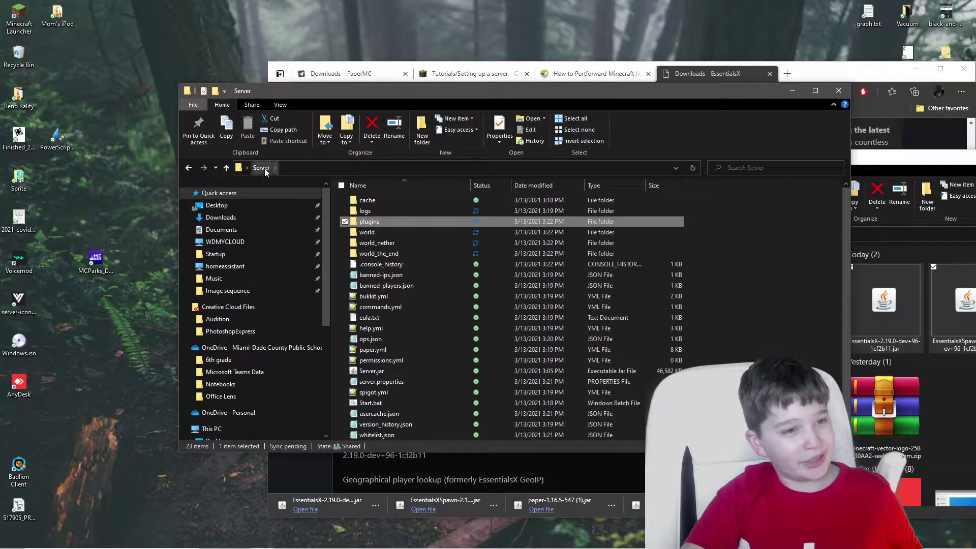
double_click(404, 382)
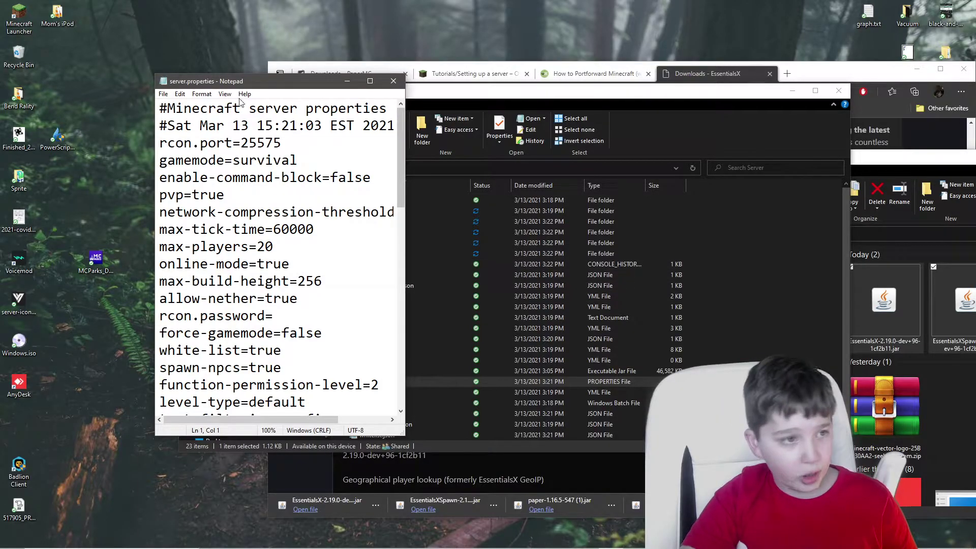
left_click_drag(248, 81, 278, 1)
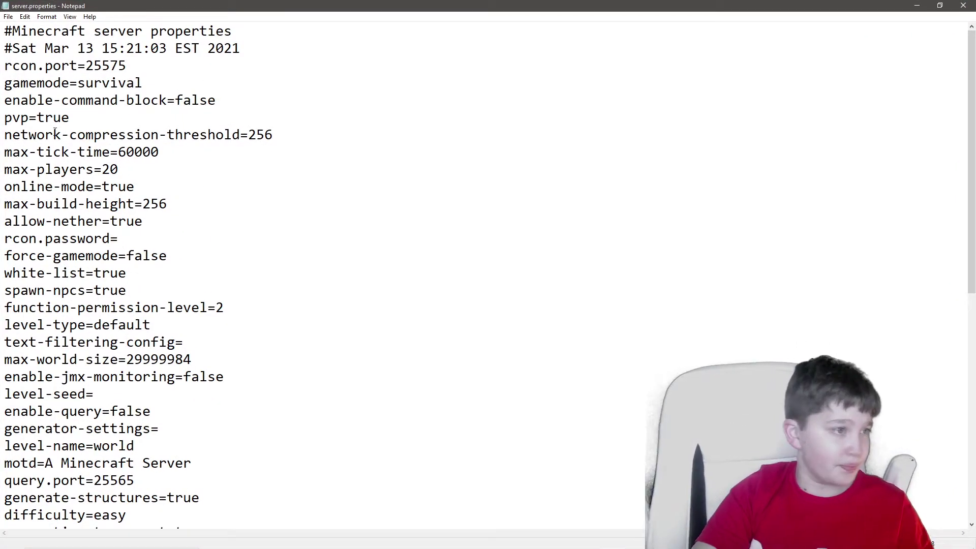
left_click(72, 119)
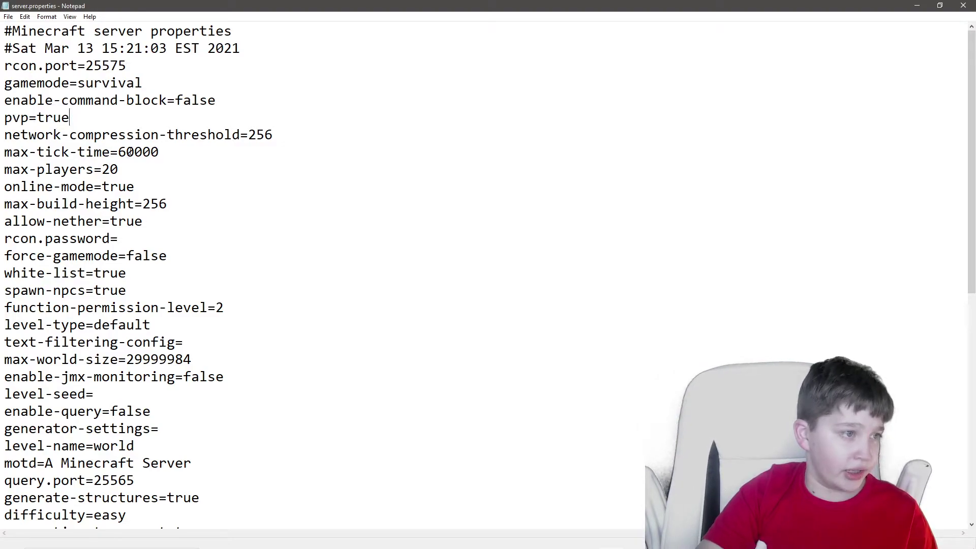
left_click(128, 187)
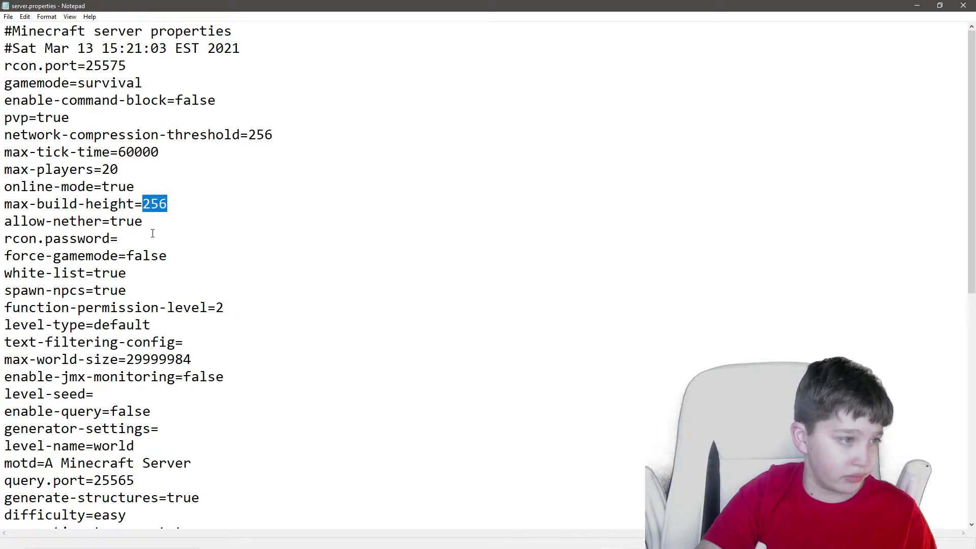
left_click_drag(155, 225, 99, 222)
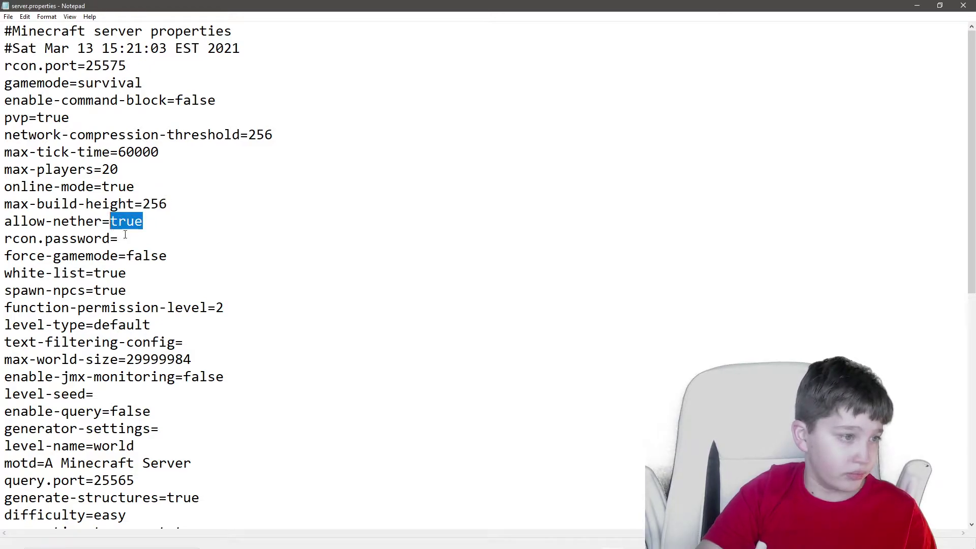
left_click(263, 409)
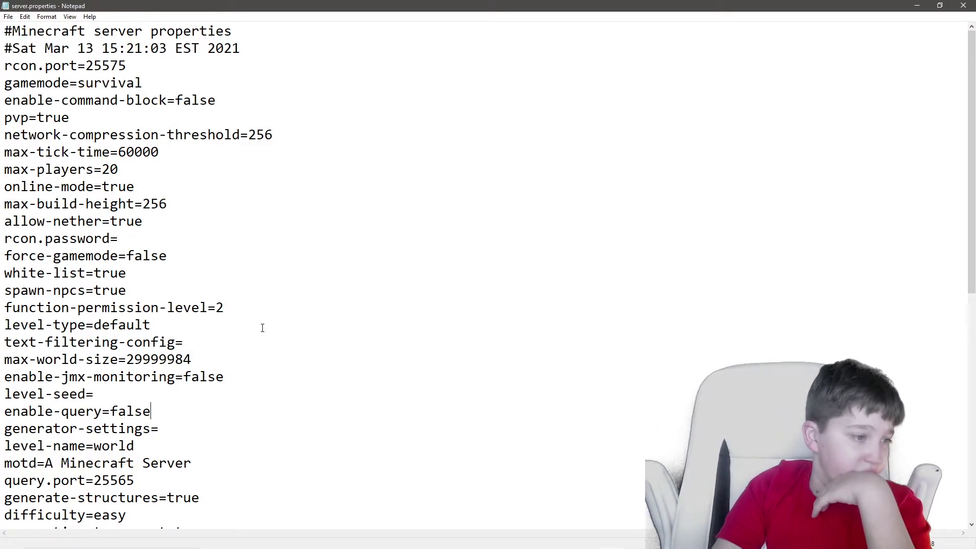
scroll(331, 330, "down", 9)
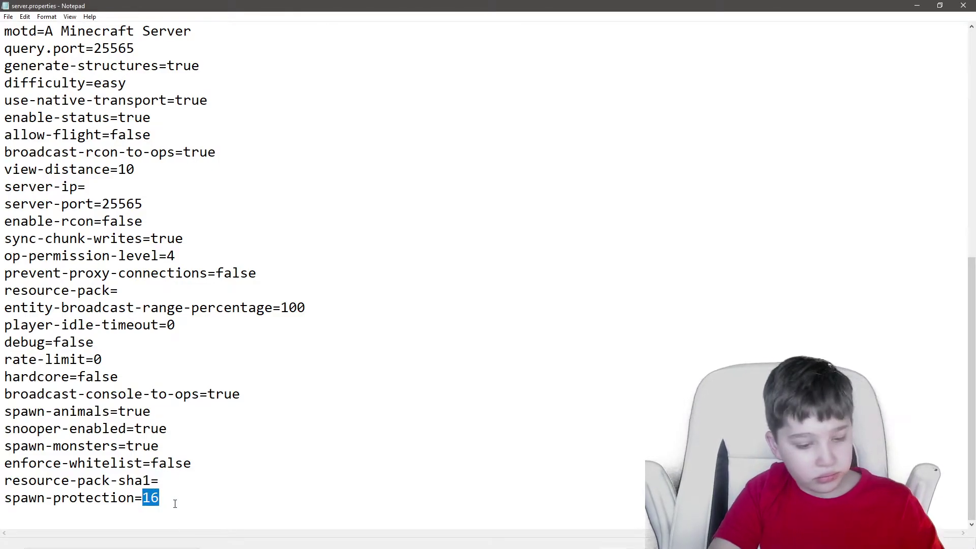
type("0")
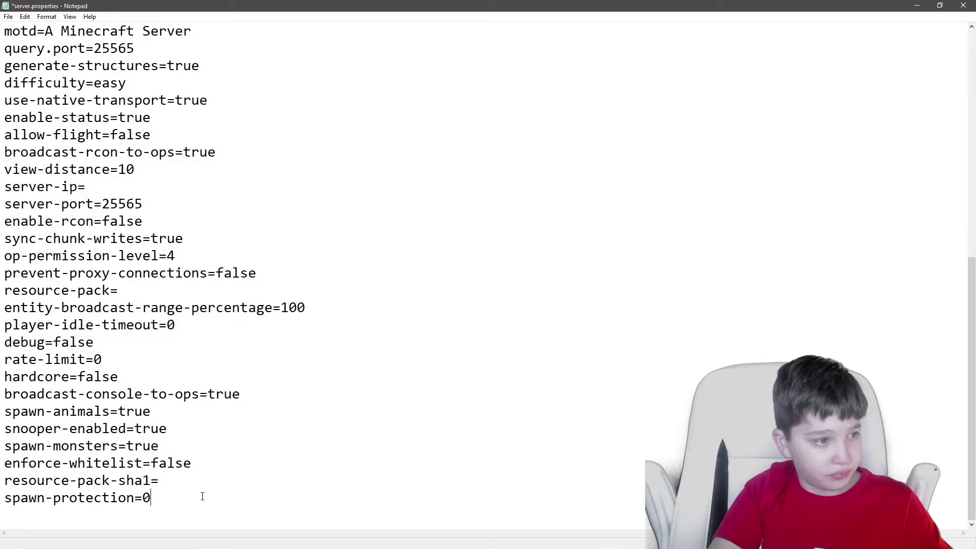
key("ctrl+s")
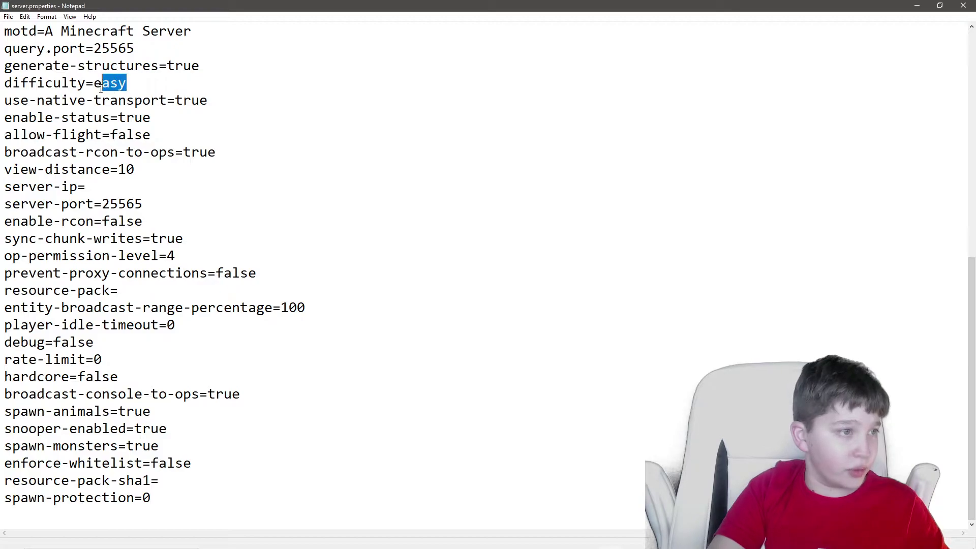
Step: Set difficulty to normal and motd to "The most special server ever" in server.properties, and save and close the file
scroll(99, 89, "up", 4)
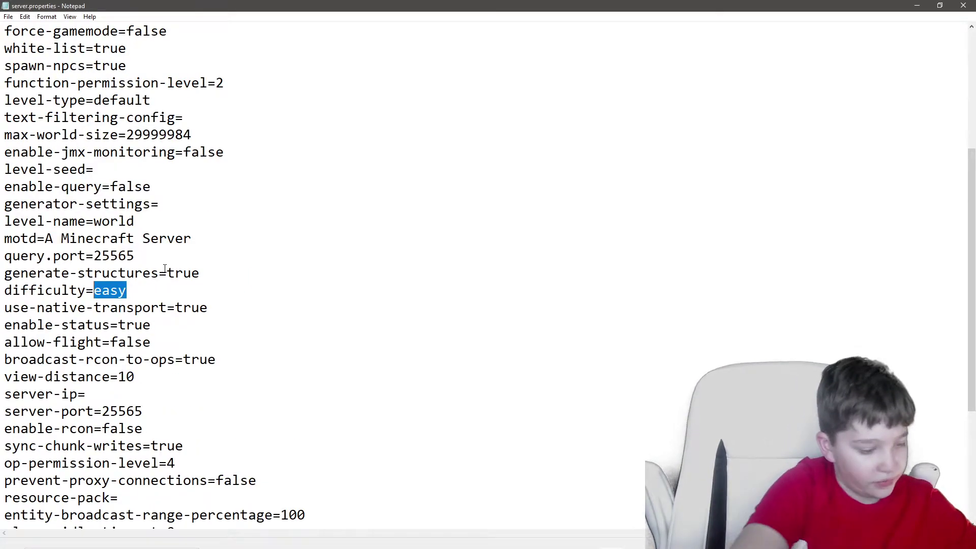
type("normal")
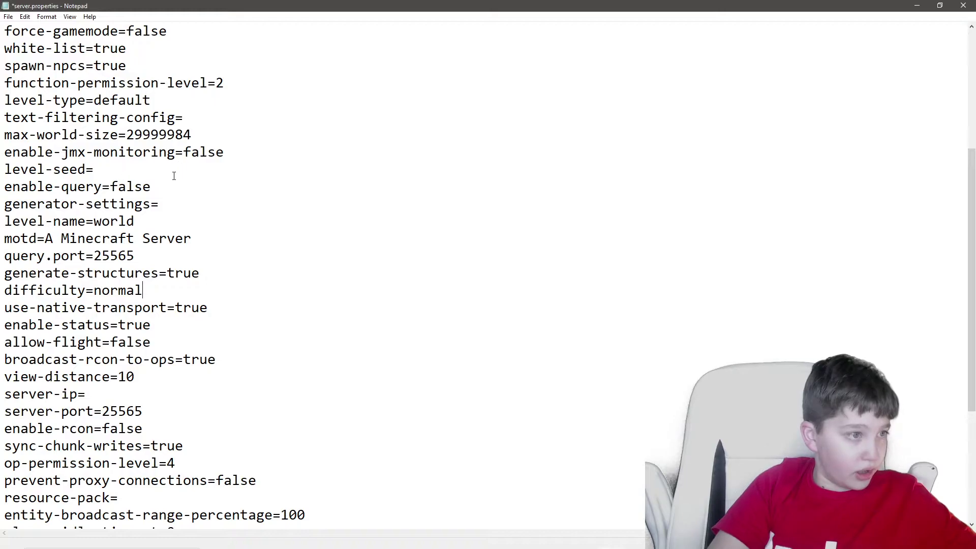
left_click_drag(198, 236, 47, 238)
type("T")
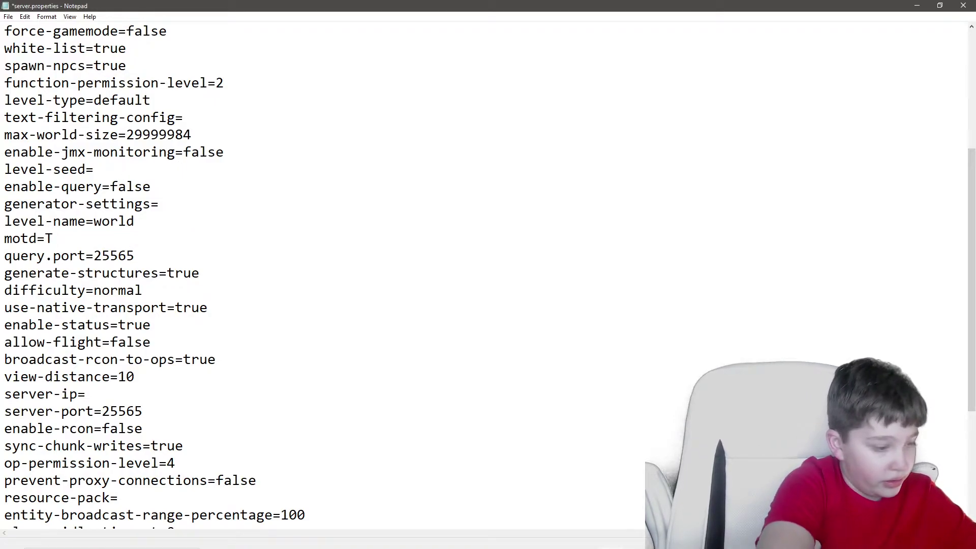
type("he most special serv")
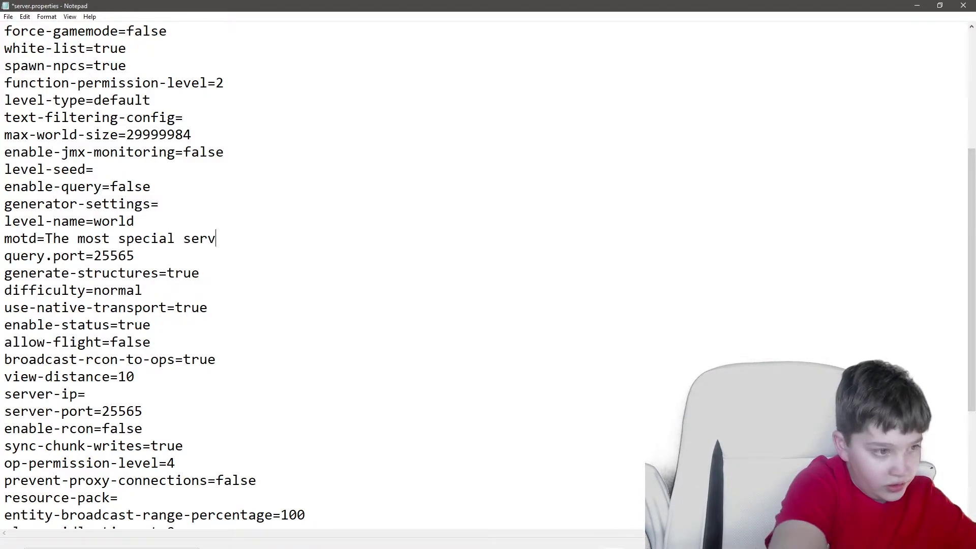
type("er ever")
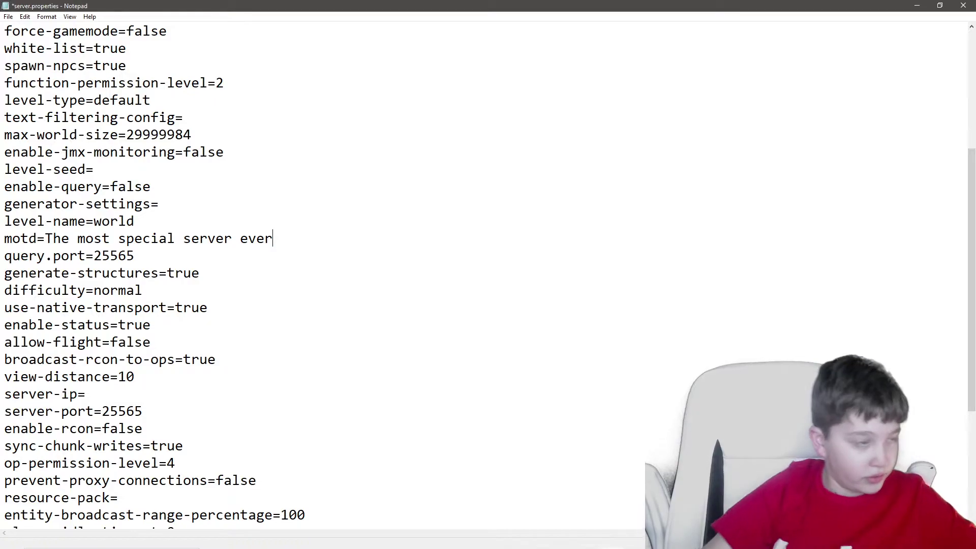
key("ctrl+s")
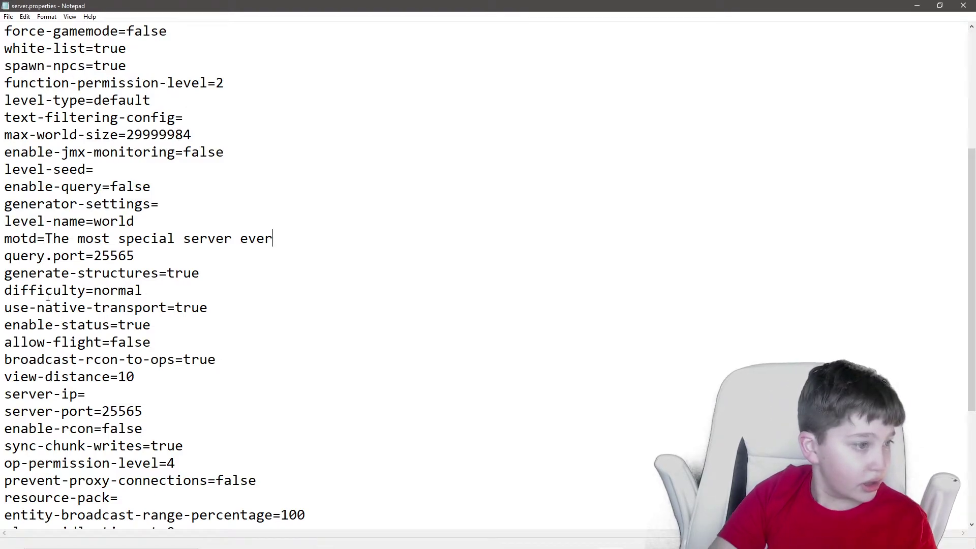
scroll(232, 286, "down", 4)
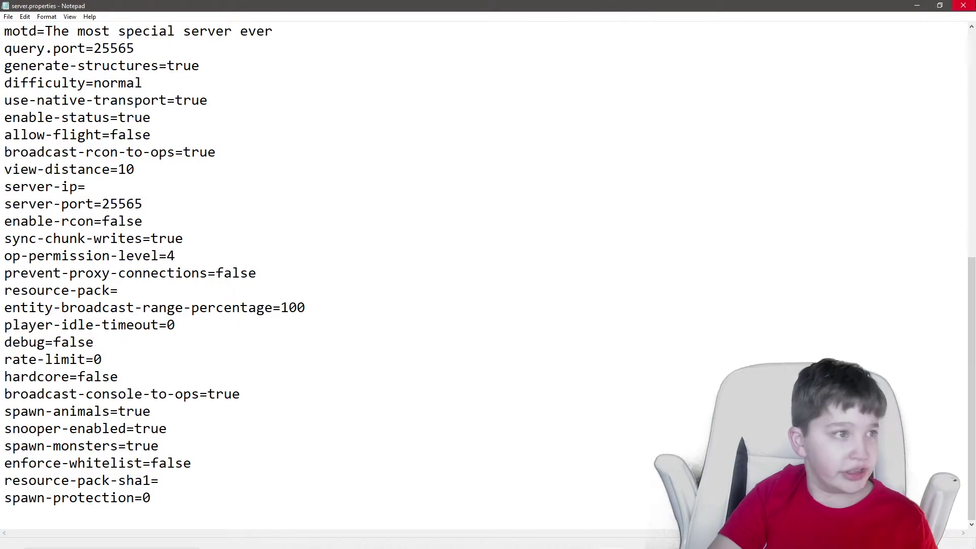
key("alt+F4")
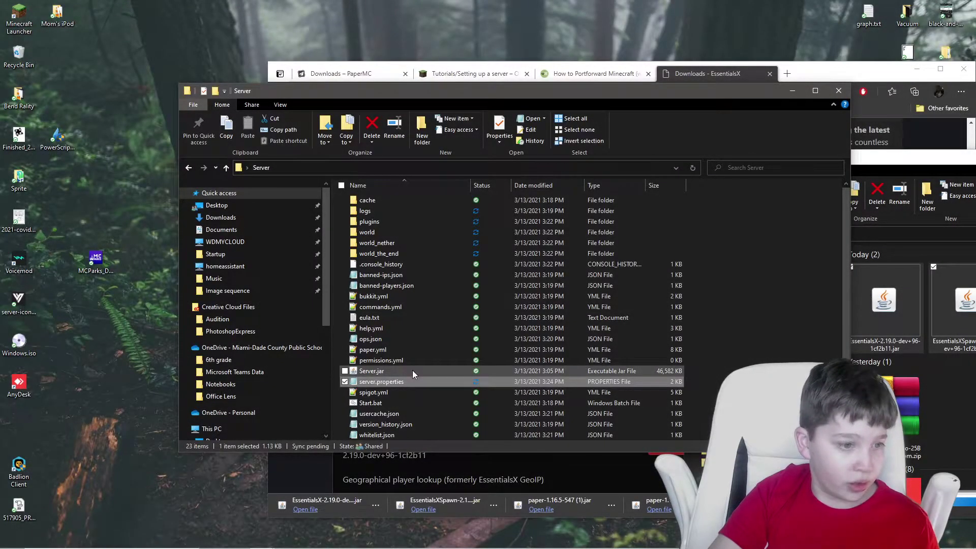
Step: Open spigot.yml from the Server folder, set restart-script to Start.bat, and save the file
double_click(390, 391)
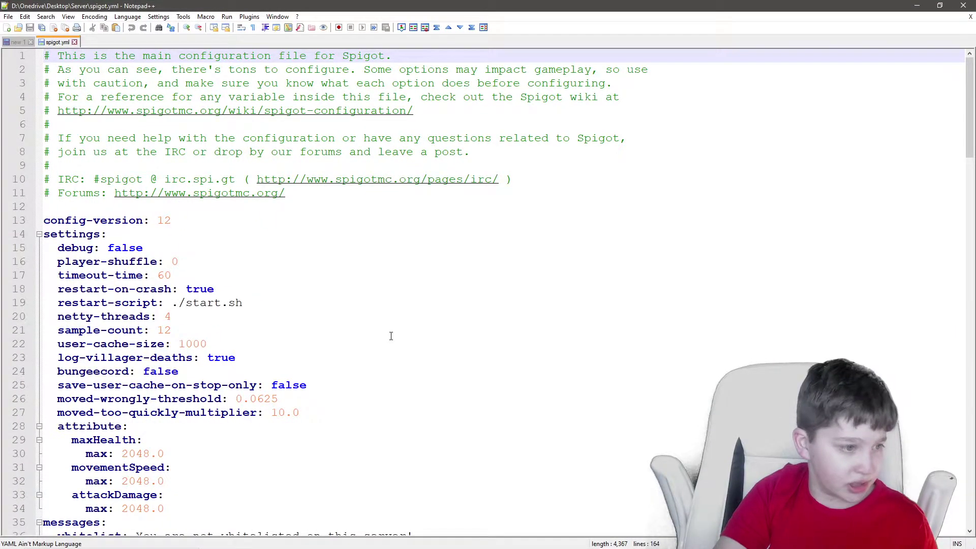
left_click_drag(246, 302, 172, 308)
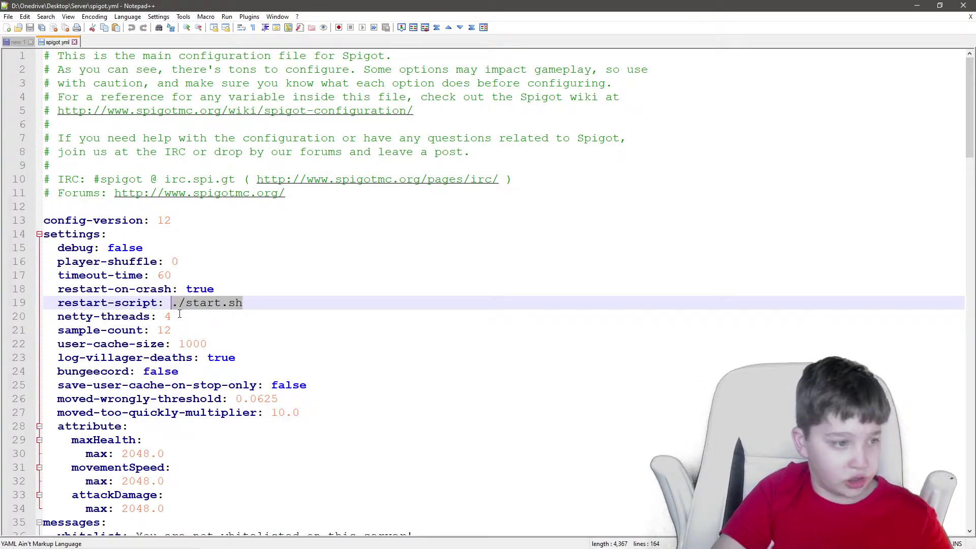
type("Start")
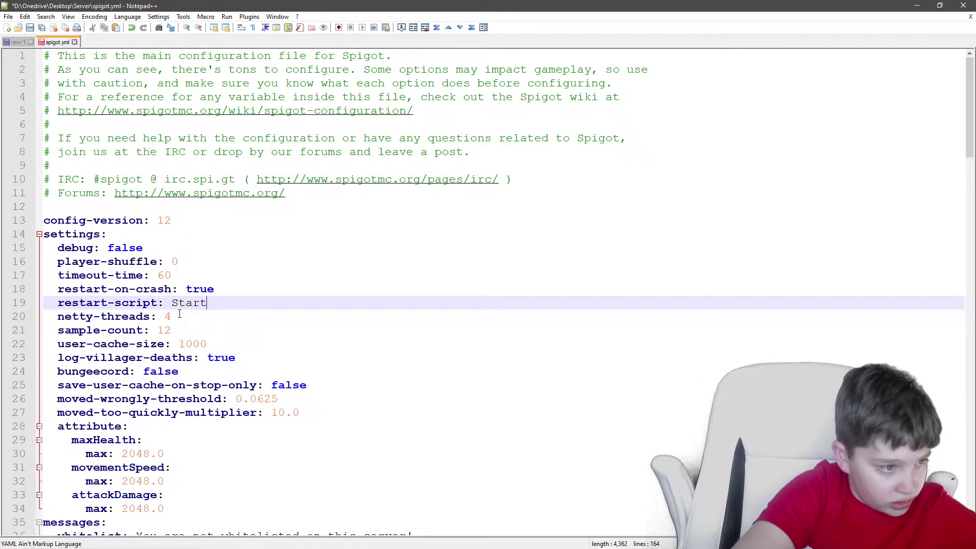
type(".bat")
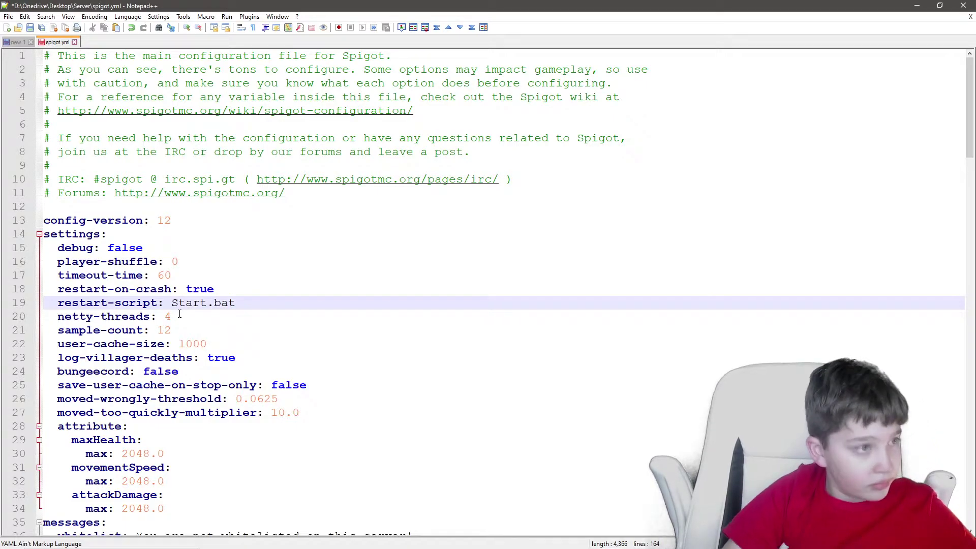
key("ctrl+s")
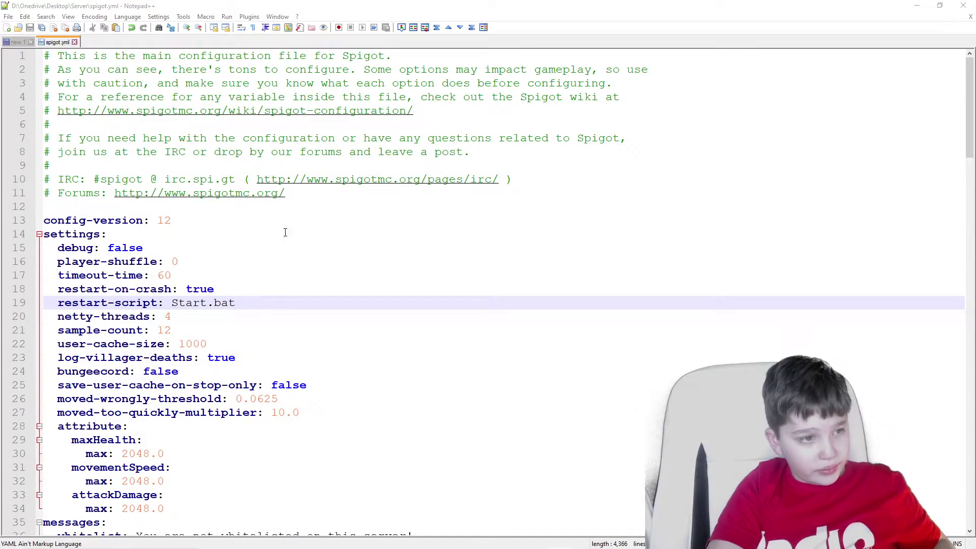
Step: Compare the restart script name with the batch file in the Server folder, examine restart-on-crash and the remaining spigot.yml settings, and close the file
left_click_drag(347, 5, 745, 177)
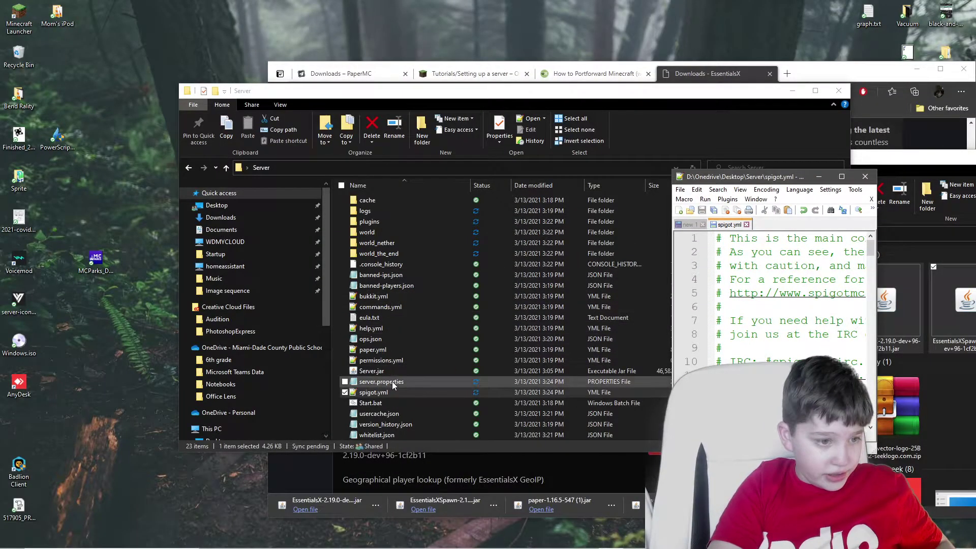
left_click(395, 403)
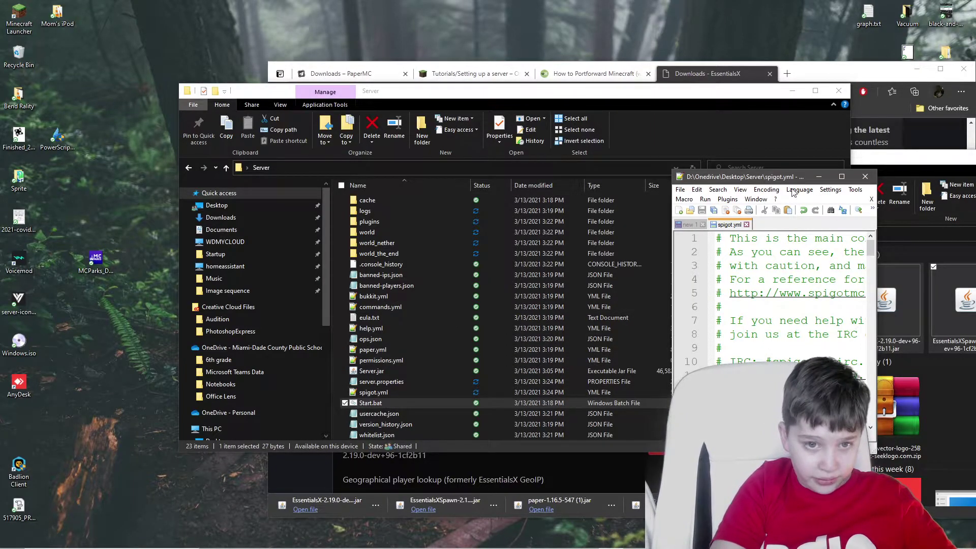
left_click_drag(786, 177, 569, 127)
left_click_drag(676, 369, 909, 506)
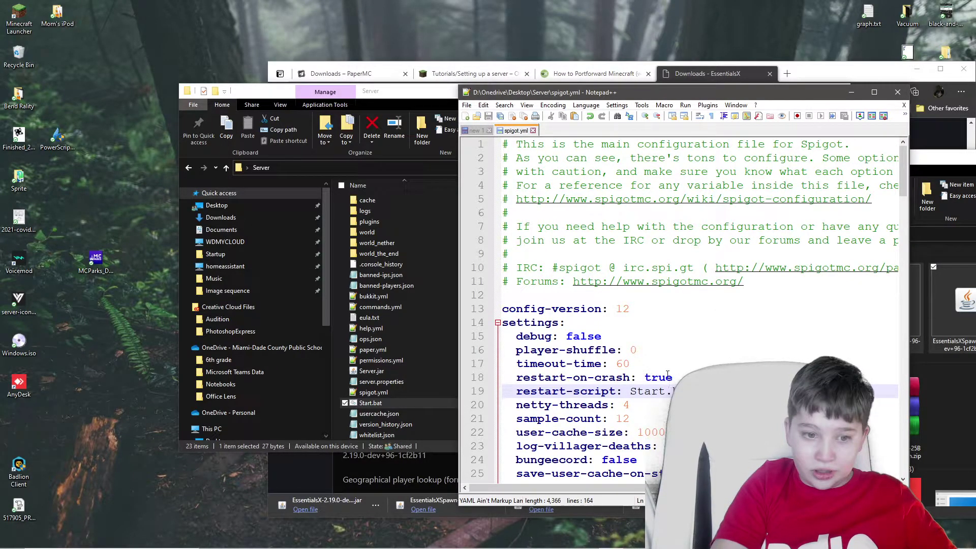
left_click_drag(673, 377, 644, 377)
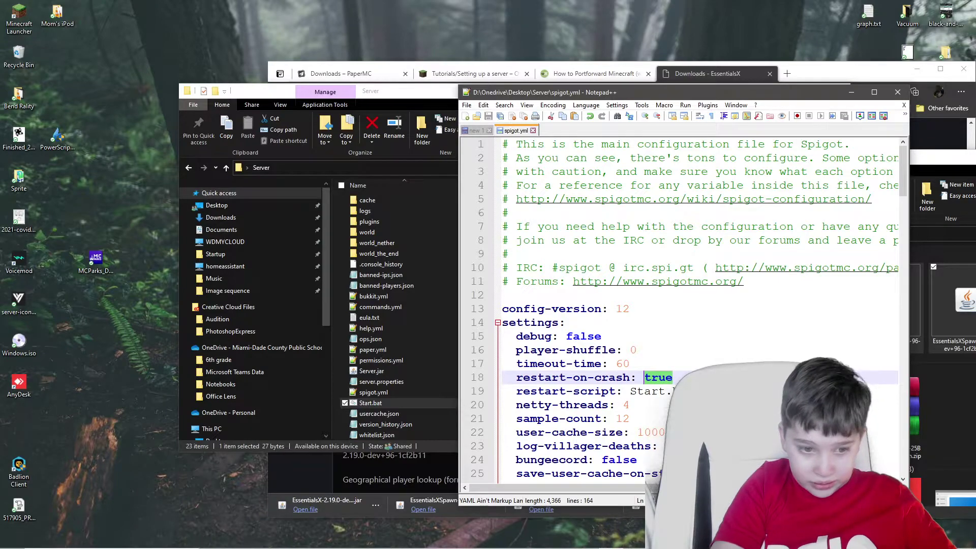
left_click(610, 446)
scroll(681, 310, "down", 8)
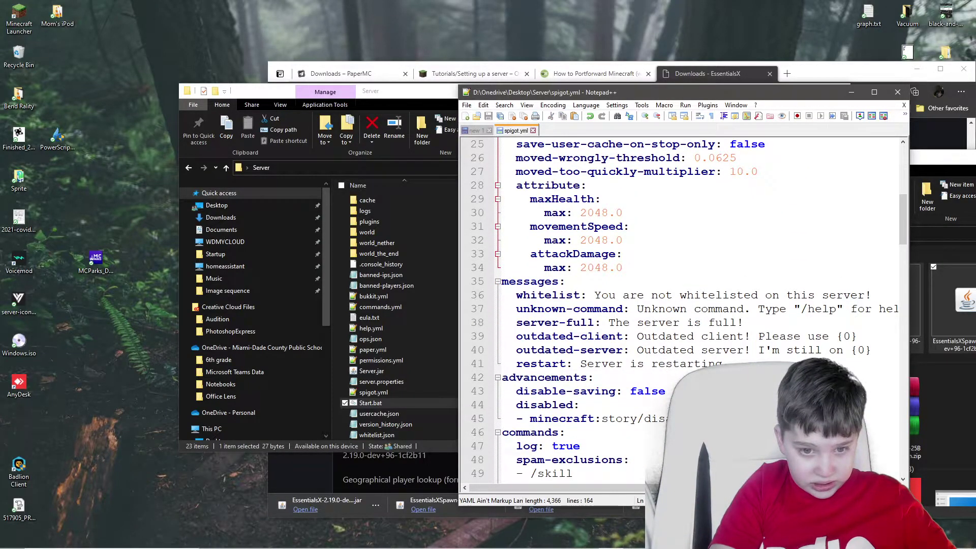
scroll(681, 310, "down", 5)
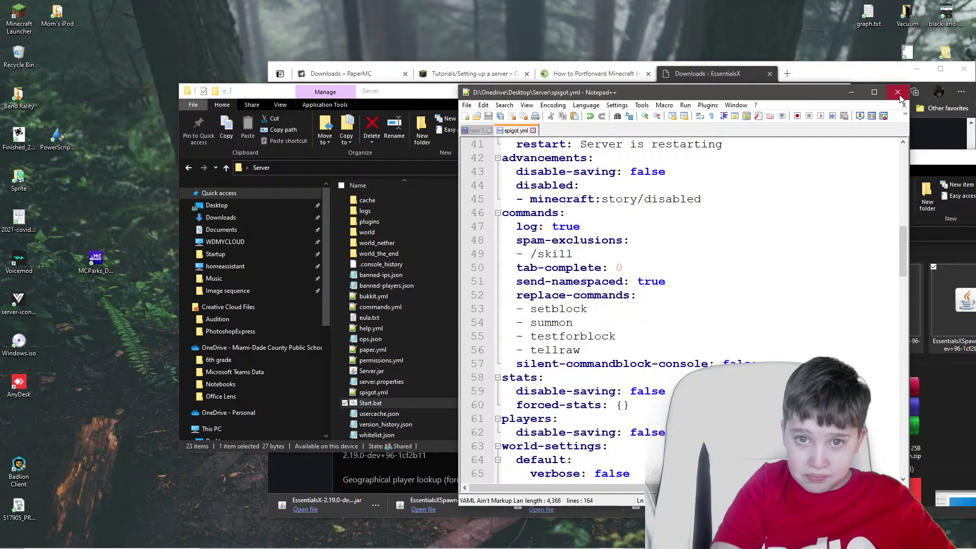
left_click(898, 92)
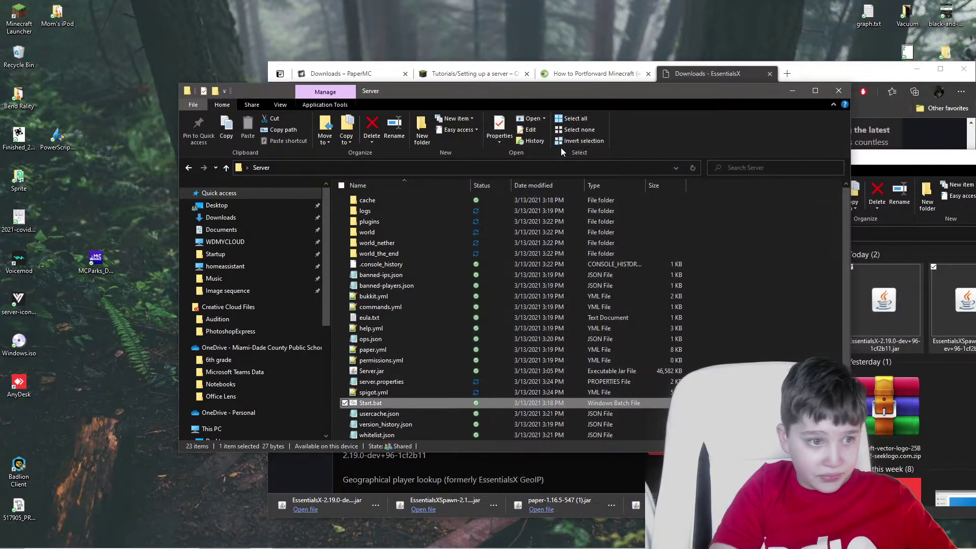
Step: Launch the server with Start.bat, enlarge the console text, and review the EssentialsX startup messages in the log
double_click(416, 401)
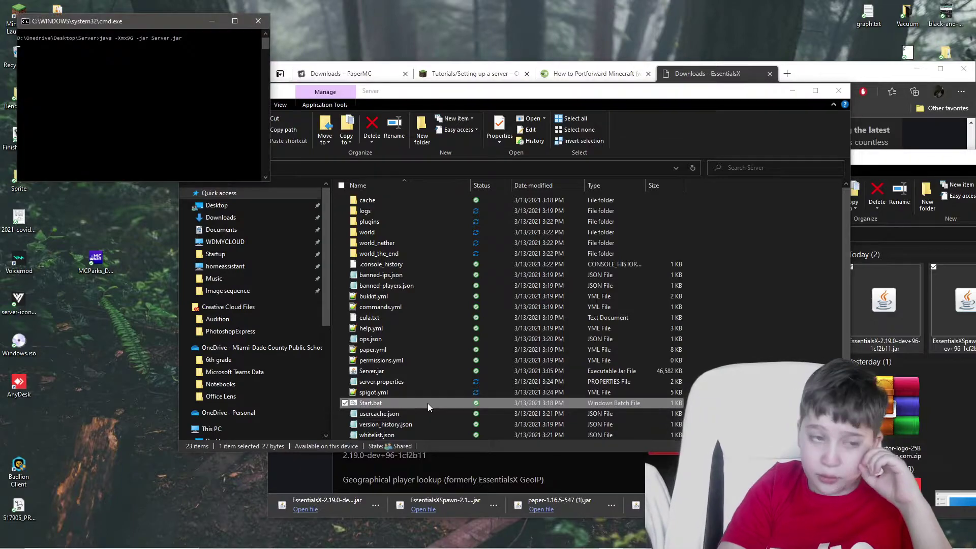
scroll(72, 148, "up", 5, "ctrl")
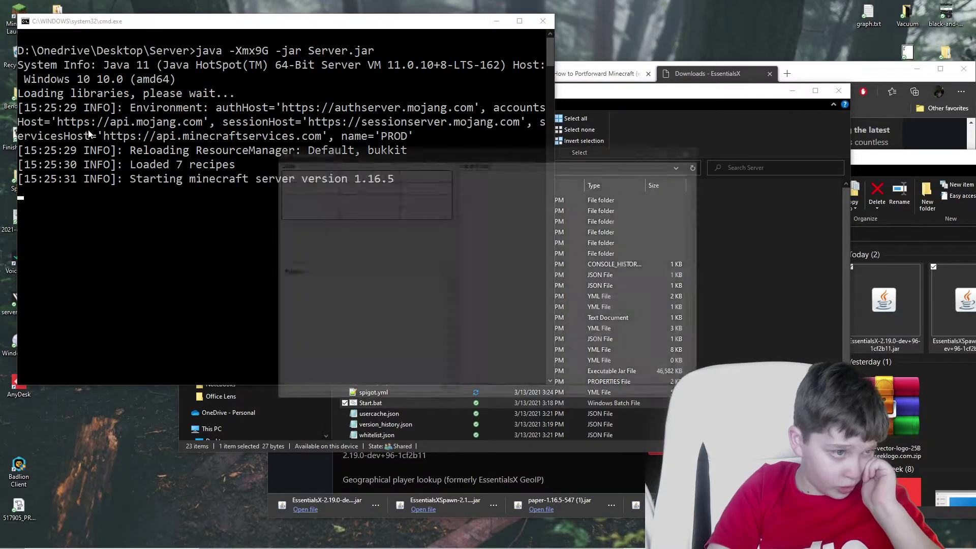
left_click(487, 395)
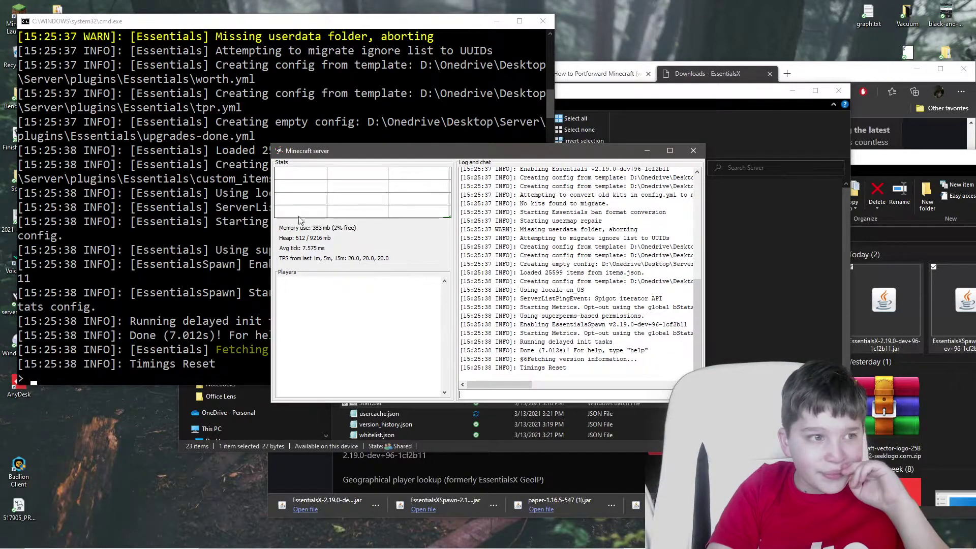
left_click(195, 120)
scroll(309, 175, "up", 3)
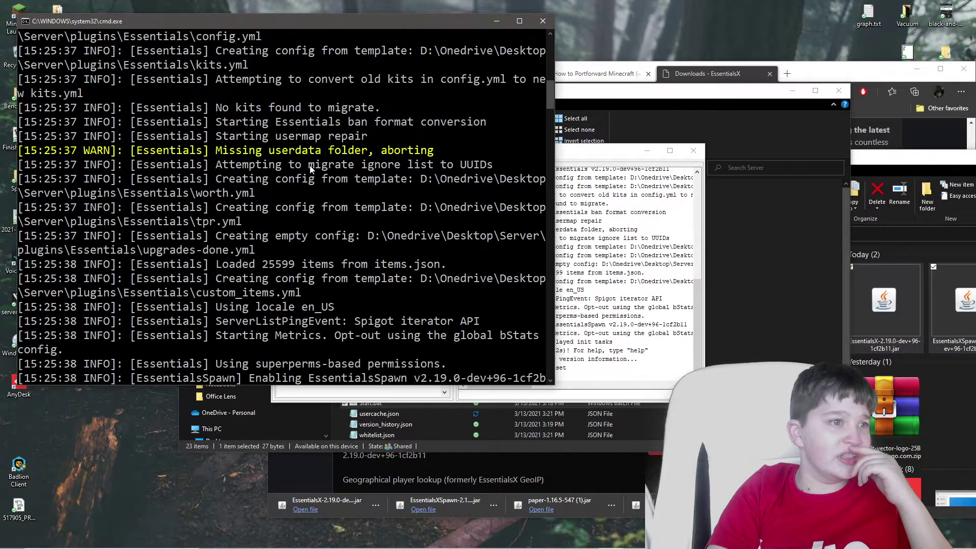
scroll(311, 170, "down", 1)
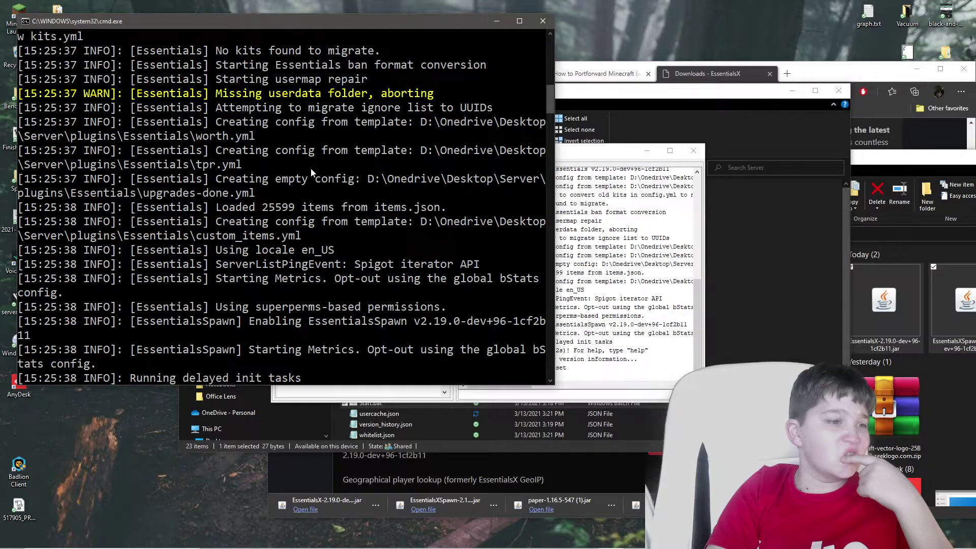
scroll(315, 181, "down", 3)
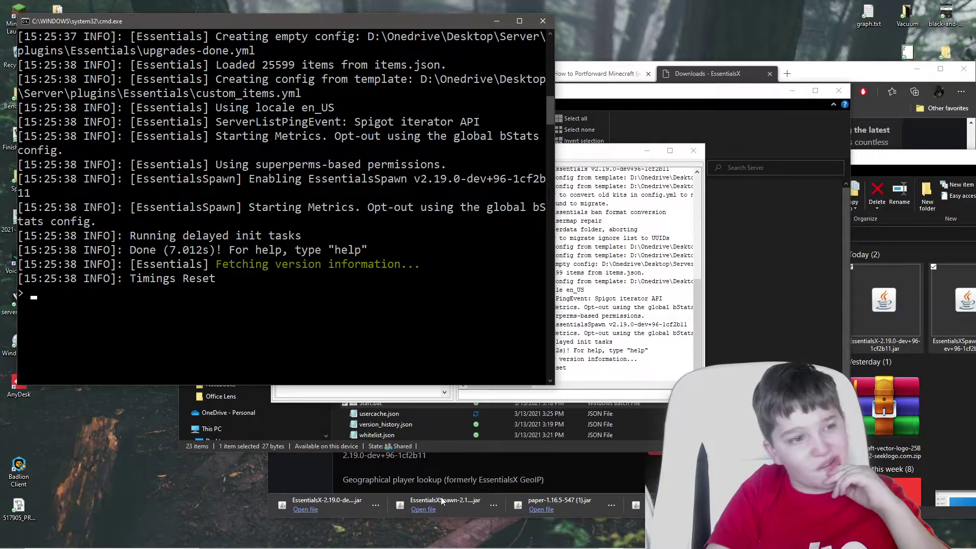
Step: Switch to Minecraft and name the new multiplayer server entry "The Special One"
left_click(542, 542)
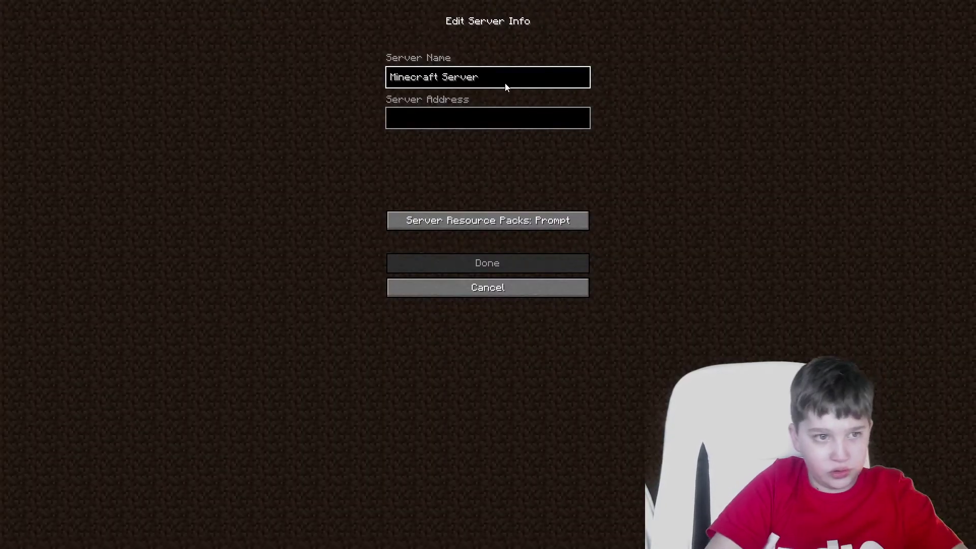
key("BackSpace")
key("BackSpace")
key("BackSpace")
key("BackSpace")
key("BackSpace")
key("BackSpace")
key("BackSpace")
key("BackSpace")
key("BackSpace")
key("BackSpace")
key("BackSpace")
key("BackSpace")
key("BackSpace")
key("BackSpace")
key("BackSpace")
key("BackSpace")
type("T")
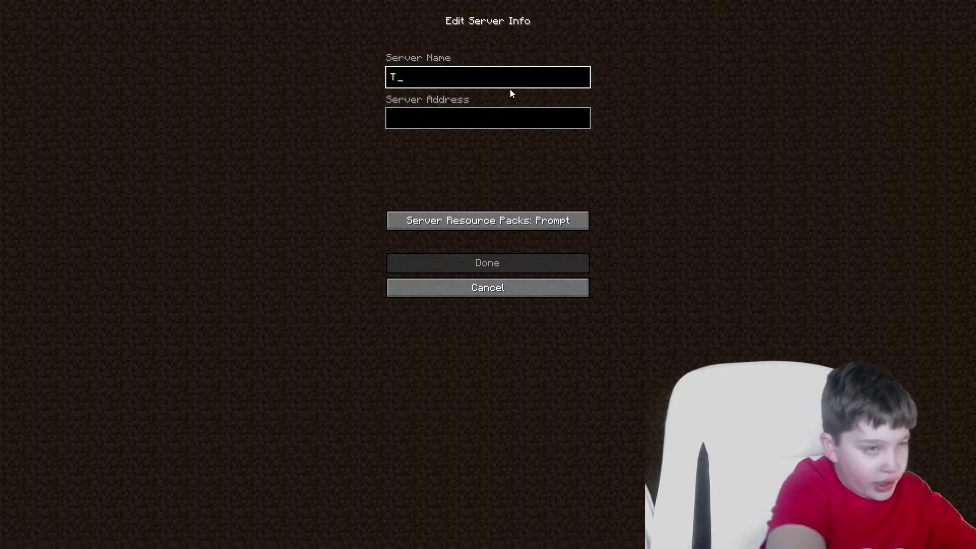
type("he Spec")
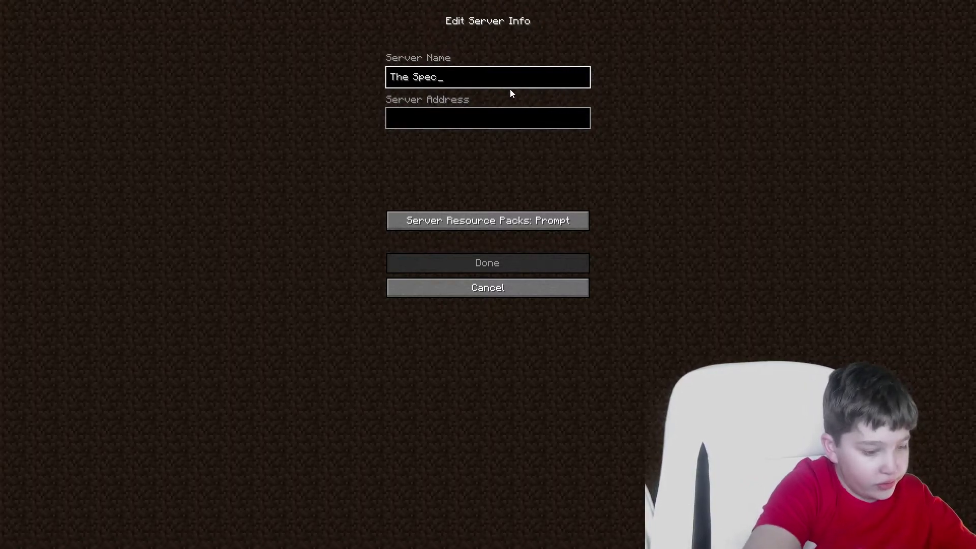
type("ial o")
key("BackSpace")
type("One")
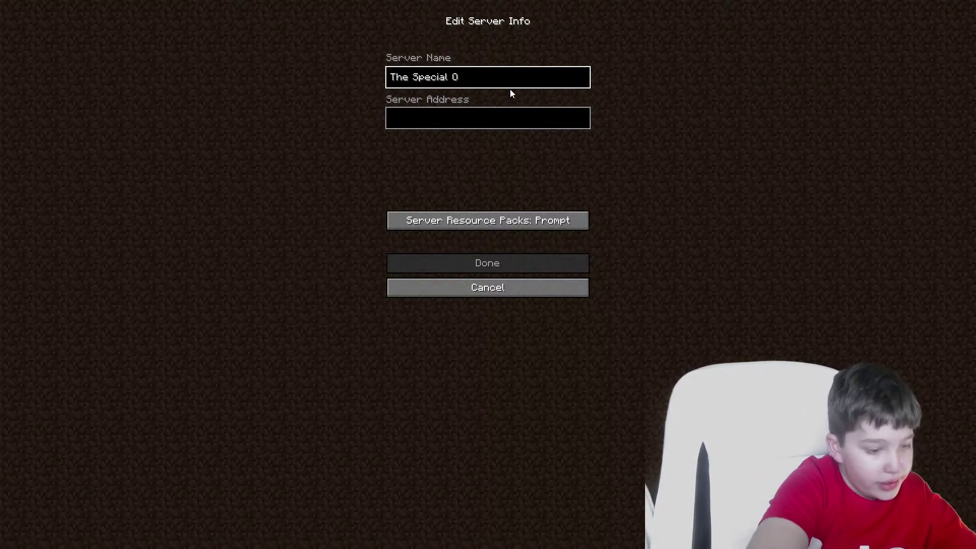
key("Tab")
type("local")
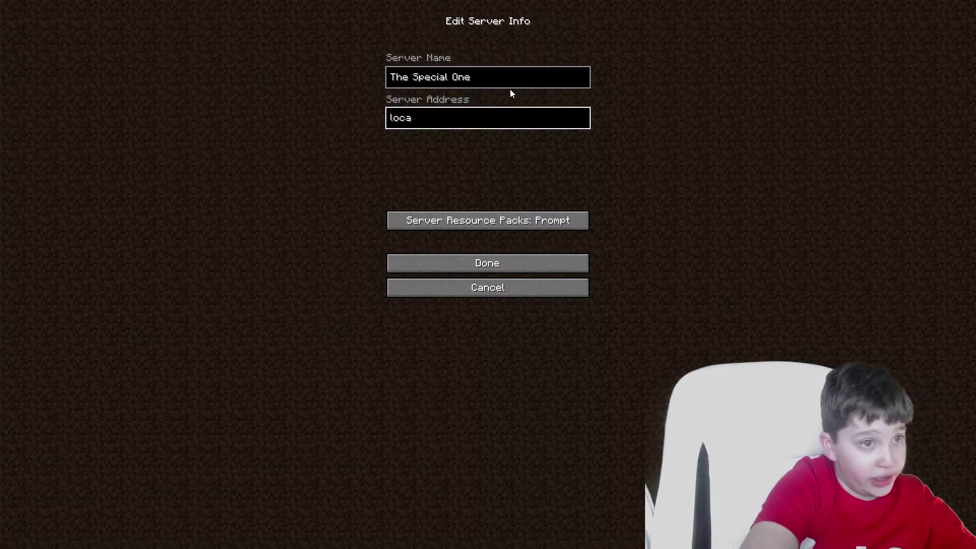
key("BackSpace")
key("BackSpace")
key("BackSpace")
key("BackSpace")
key("BackSpace")
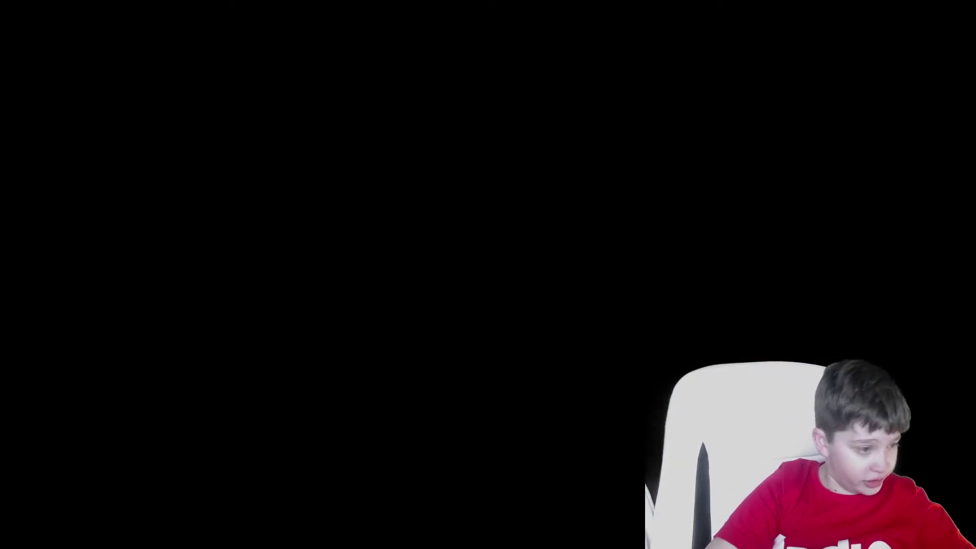
Step: Run ipconfig in a new Command Prompt with enlarged text and find the IPv4 address of the Ethernet adapter
key("super")
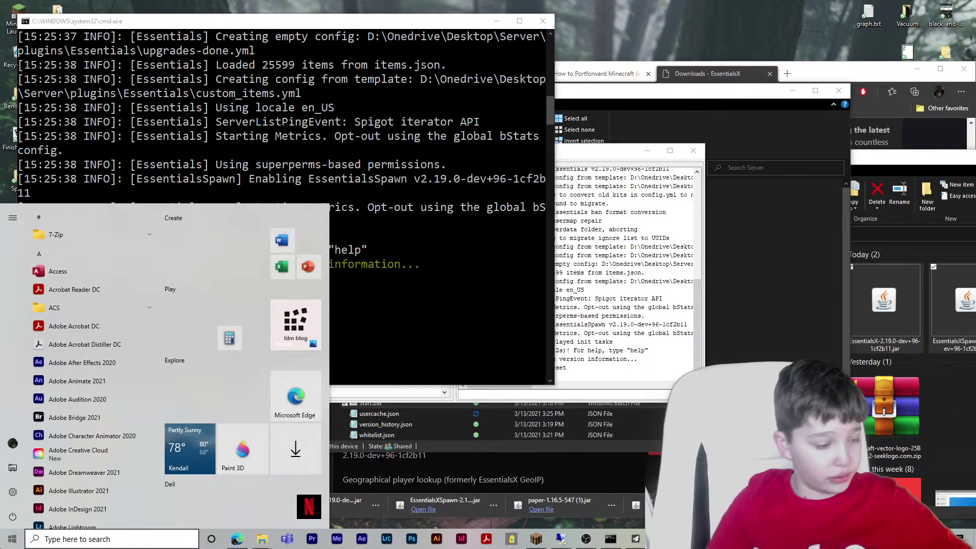
type("cmd")
key("Return")
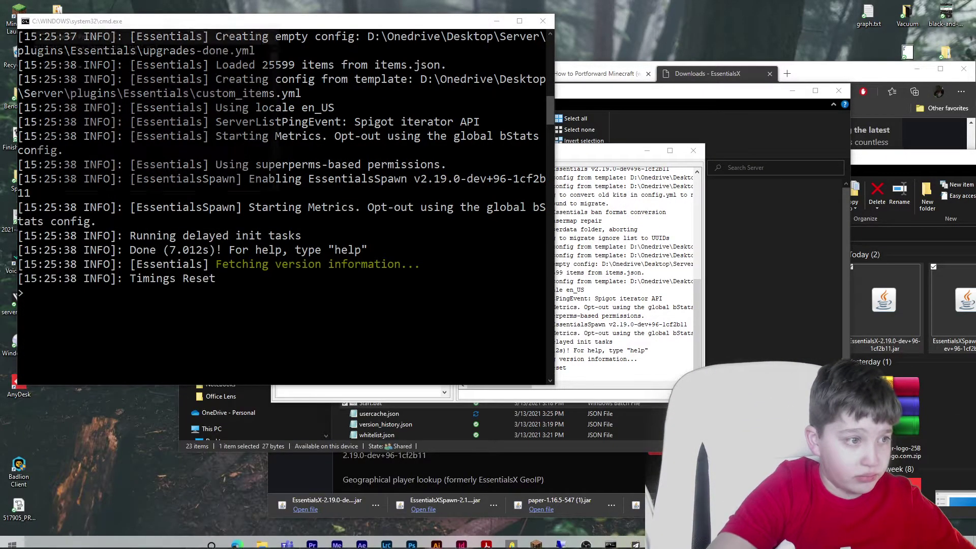
scroll(87, 133, "up", 6)
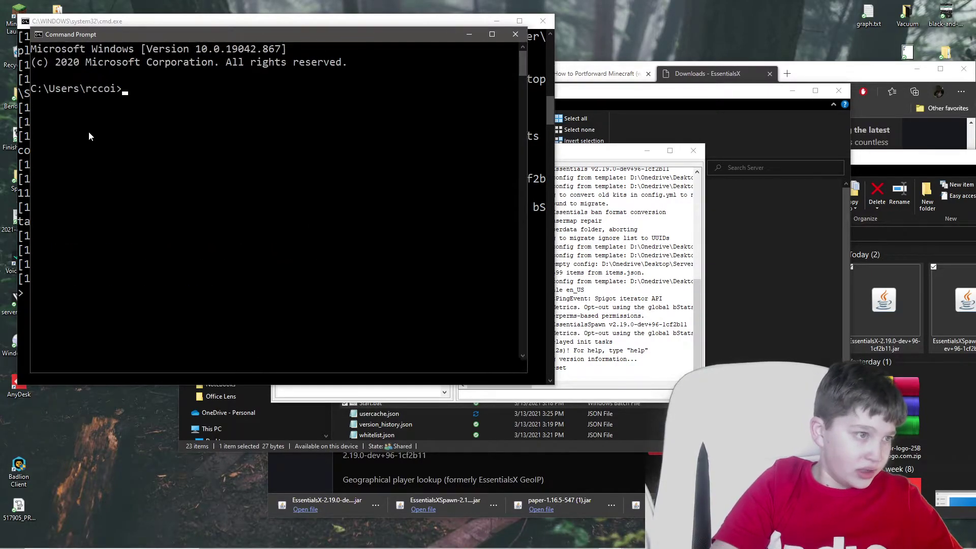
type("ip")
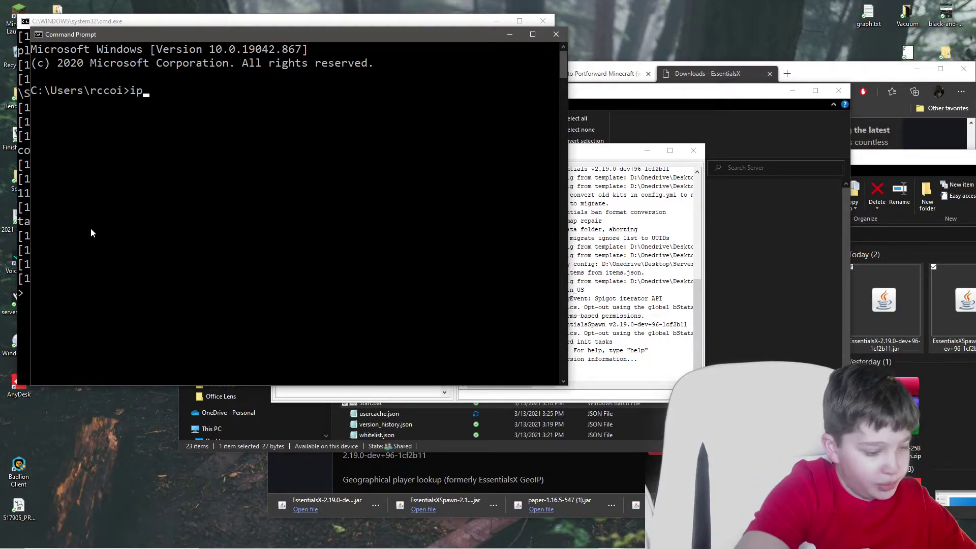
type("config")
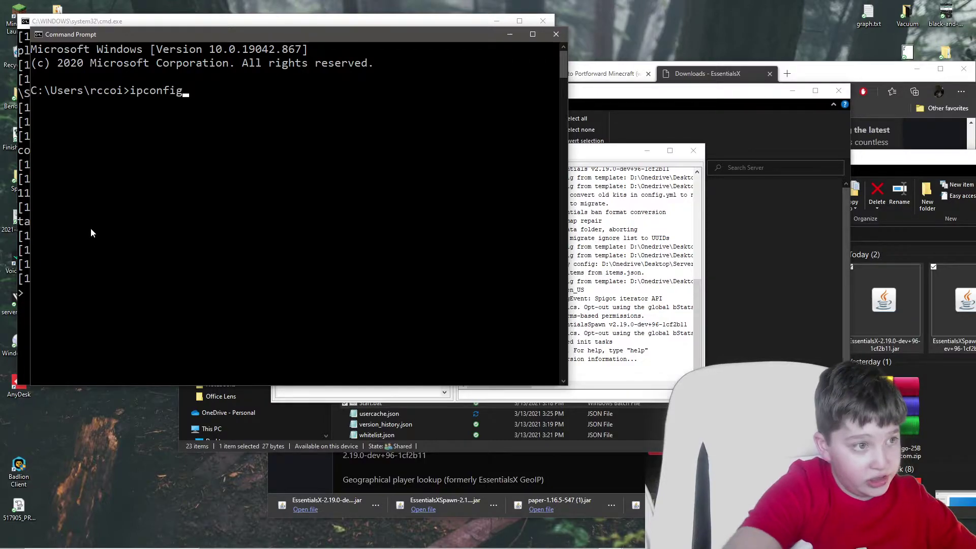
key("Return")
scroll(360, 152, "up", 18)
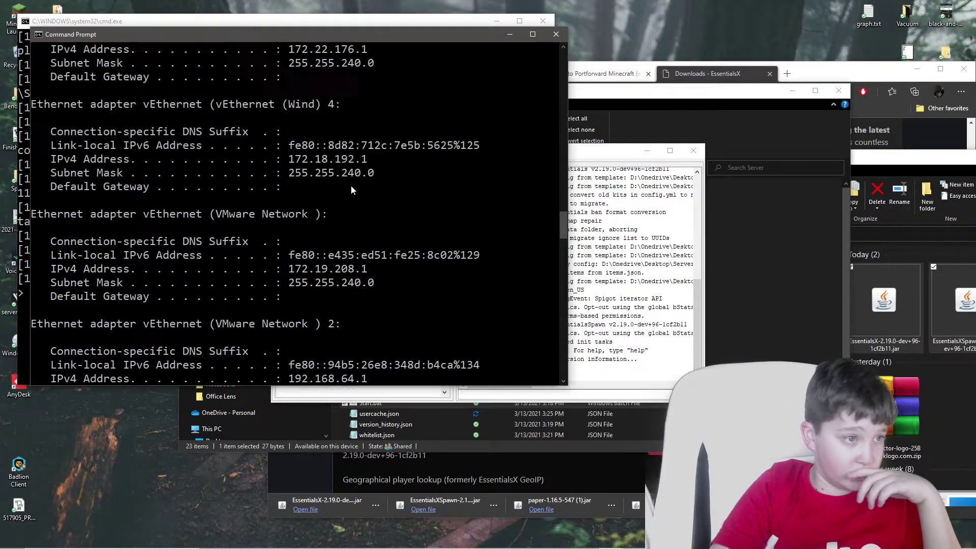
scroll(345, 174, "up", 12)
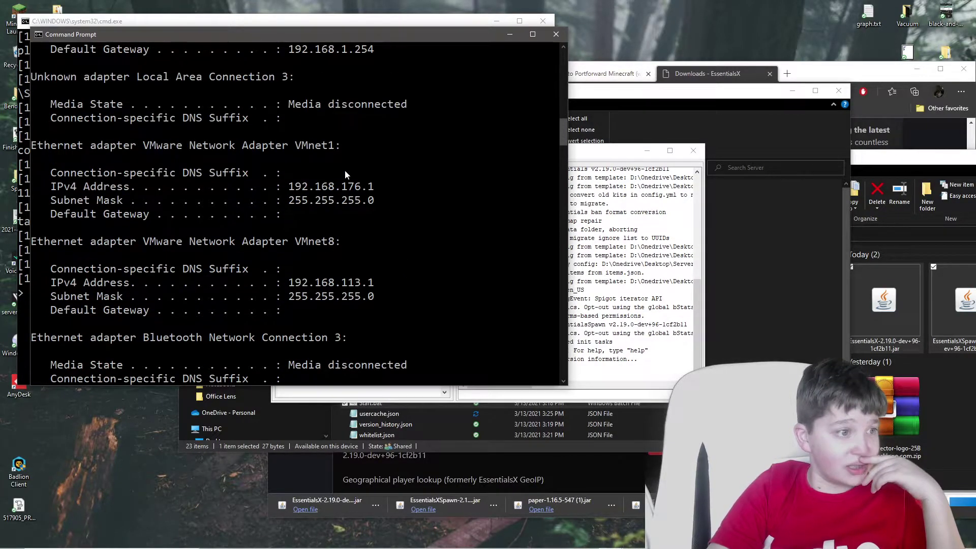
scroll(345, 174, "up", 8)
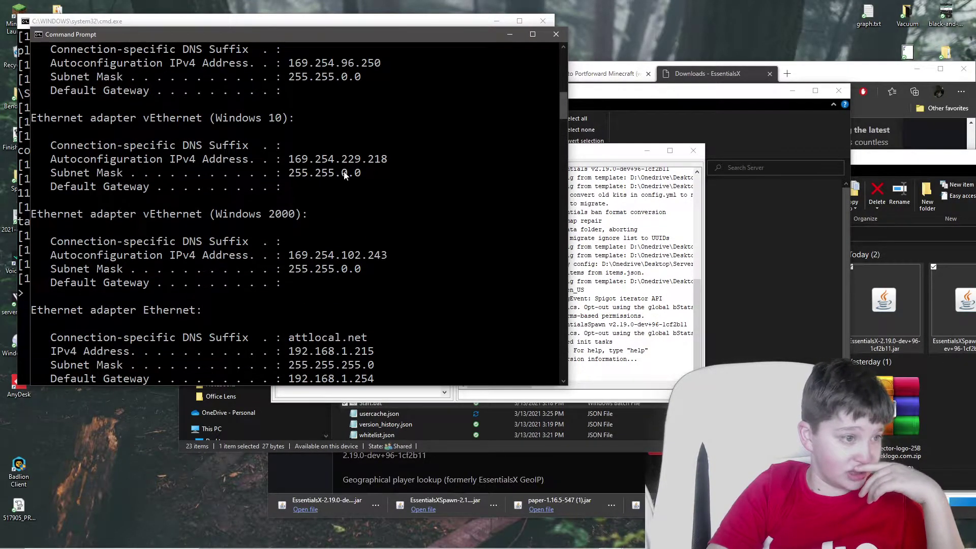
scroll(344, 175, "up", 10)
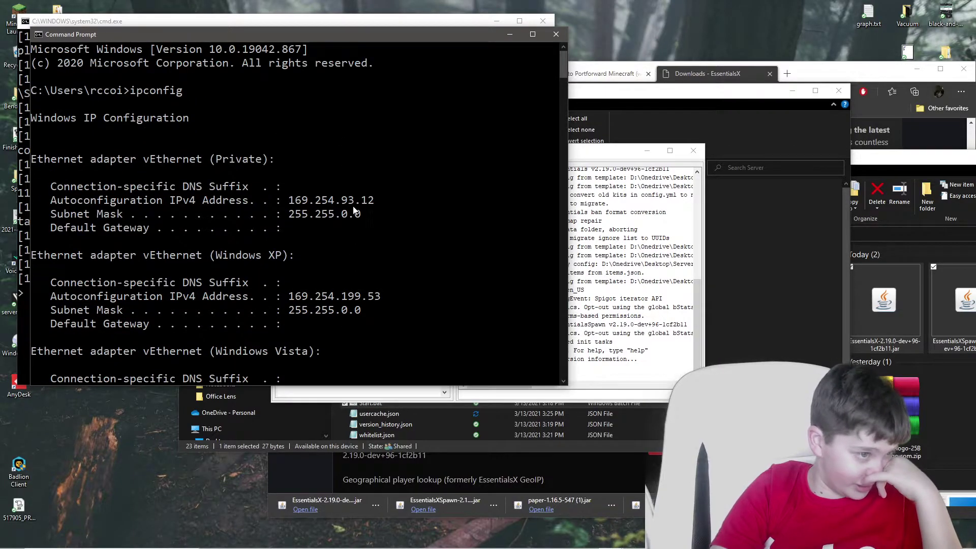
scroll(410, 186, "down", 9)
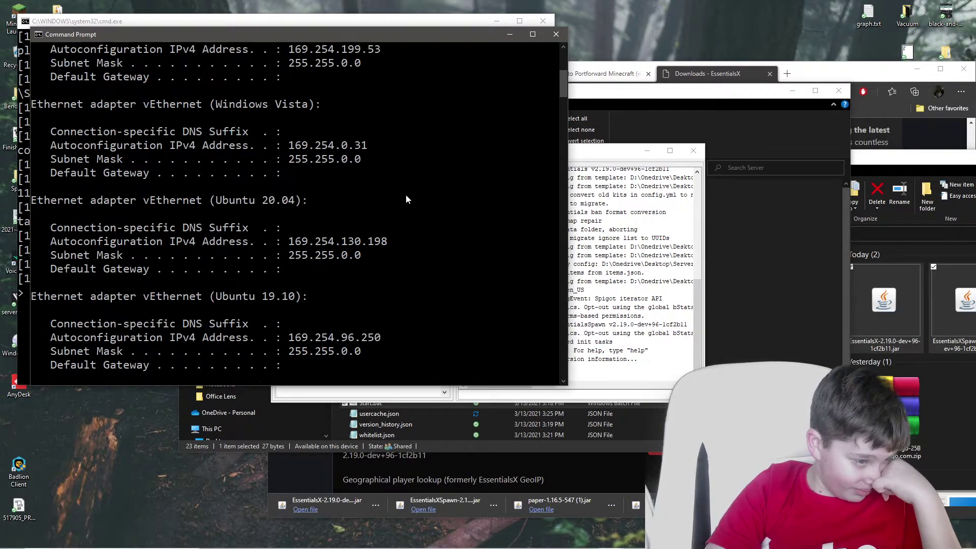
scroll(406, 198, "down", 6)
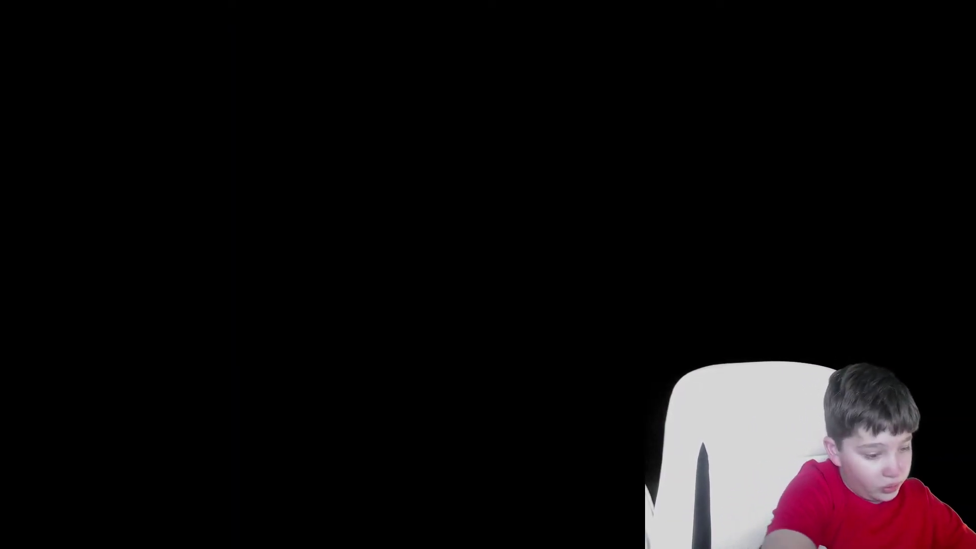
Step: Save the Minecraft server entry with the address 192.168.1.215 and join The Special One server
type(".1.")
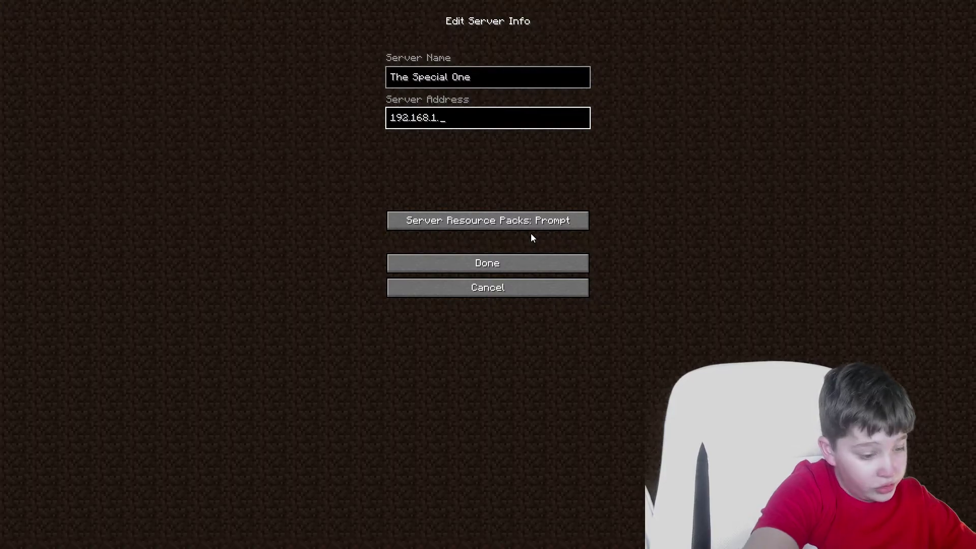
type("215")
left_click(519, 265)
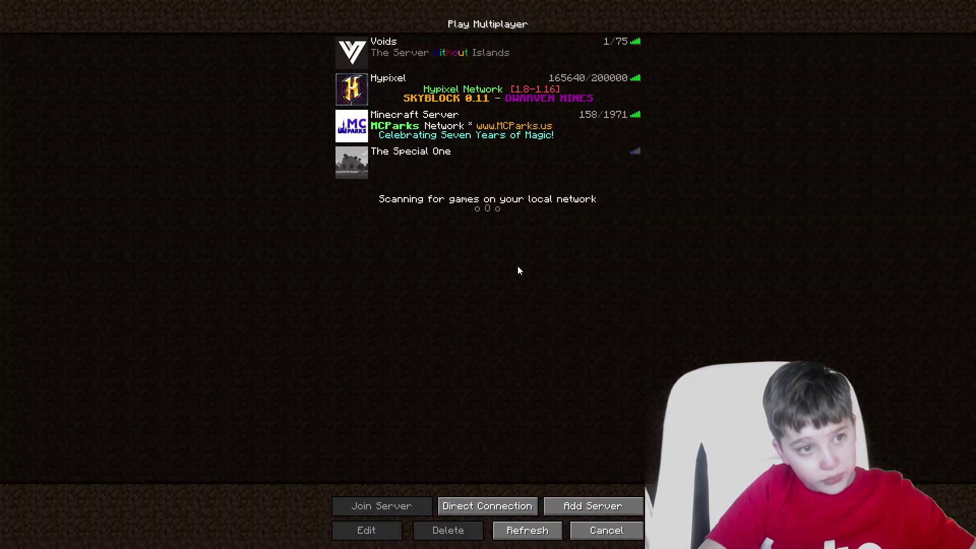
left_click(445, 173)
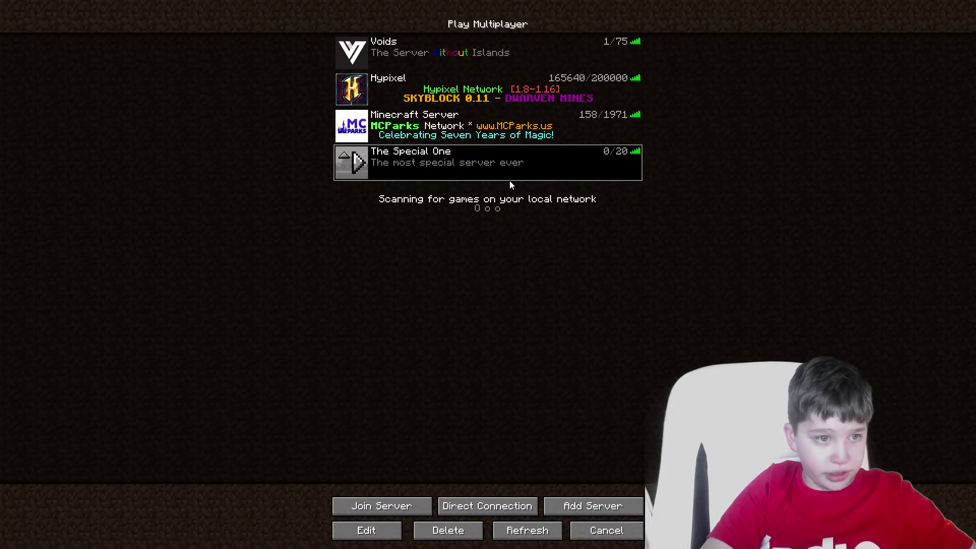
left_click(364, 165)
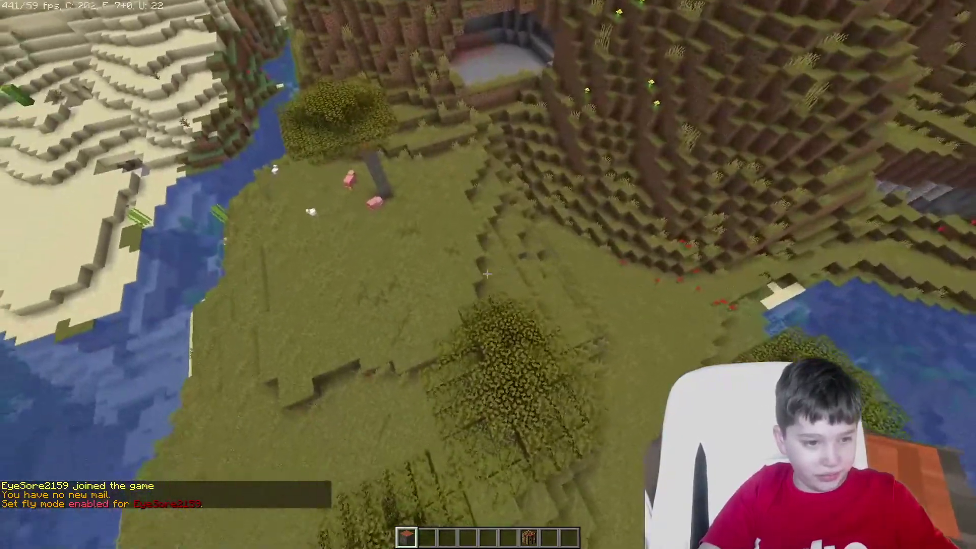
Step: Toggle fly mode off and back on with the /fly command, and fly upward
type("/fly")
key("Return")
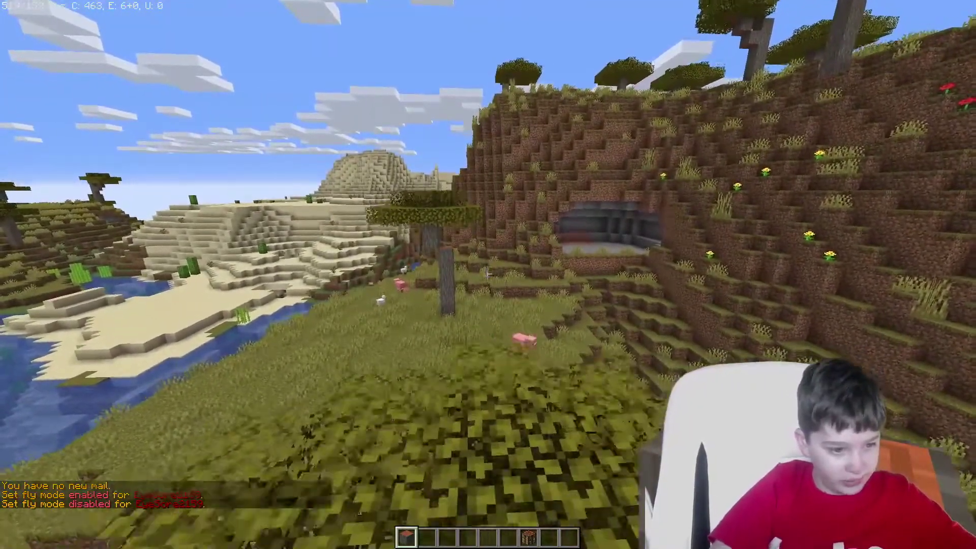
type("/fly")
key("Return")
key("space")
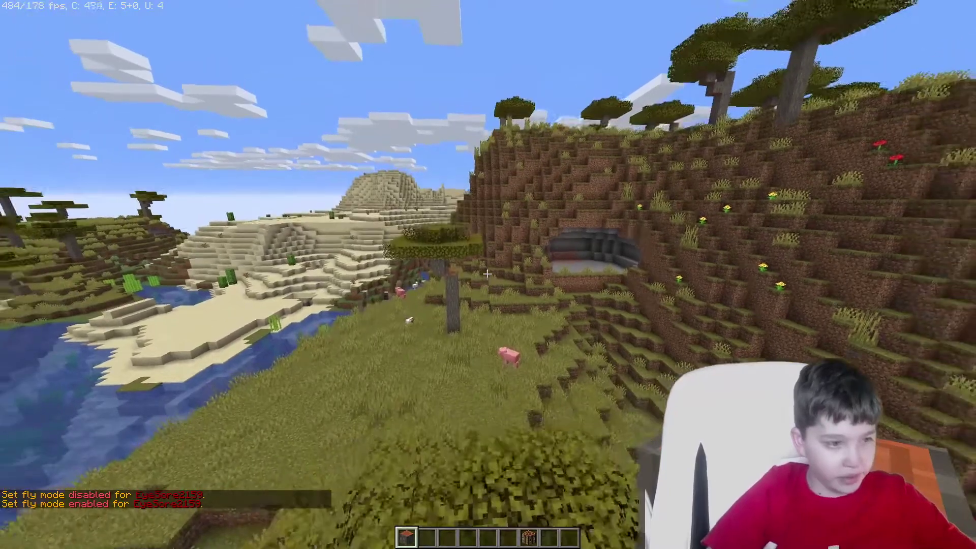
Step: Try to set the held item's lore to "Hel" with the /itemlore set command, and check the creative inventory
type("/item")
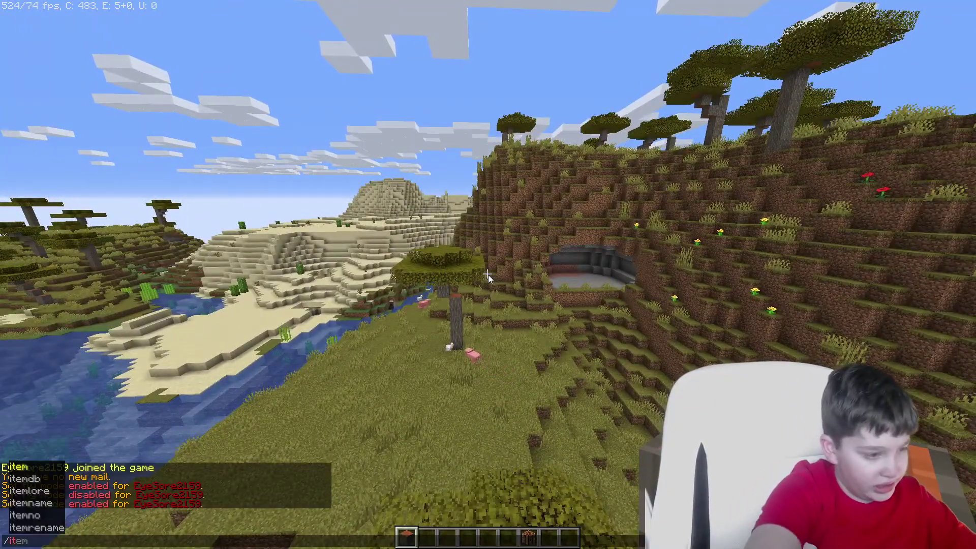
key("Down")
key("Down")
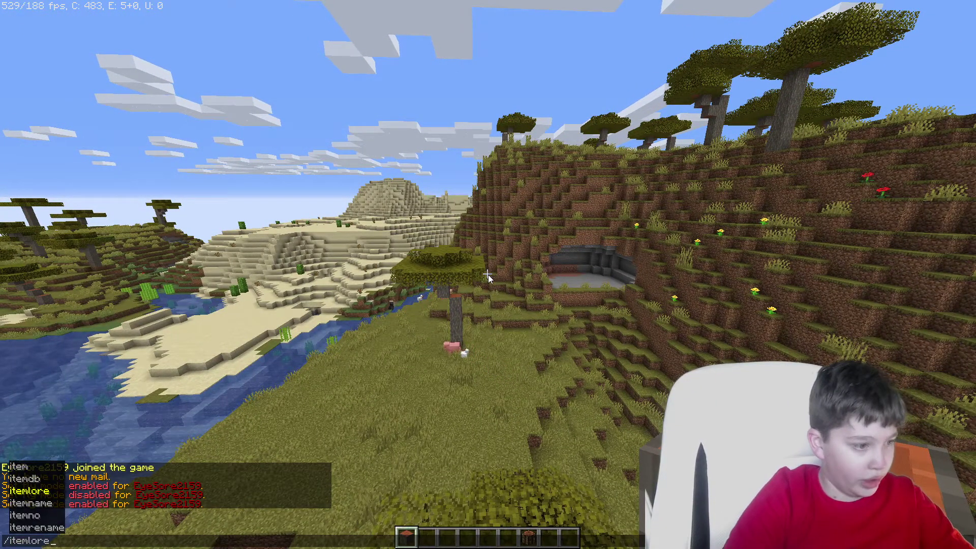
key("Tab")
key("Down")
key("Down")
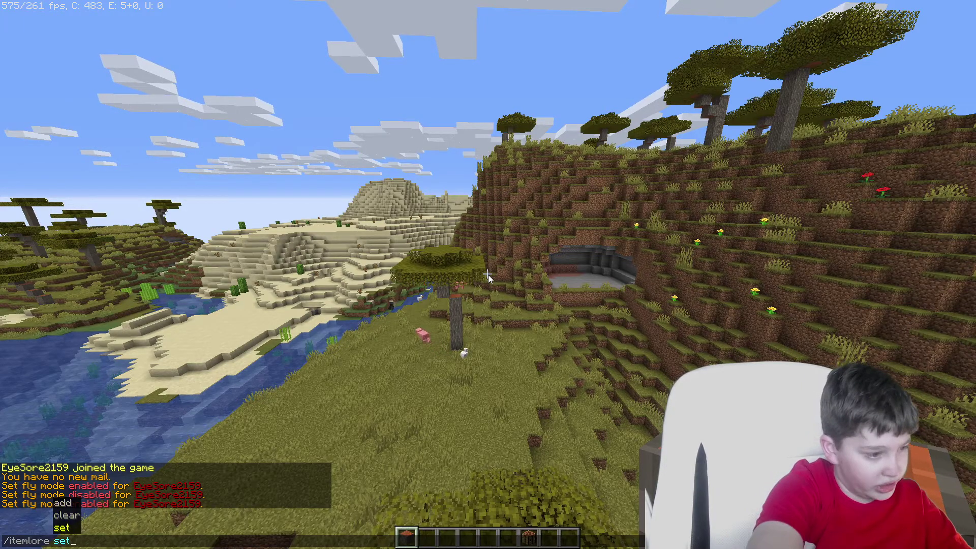
key("Tab")
type("Hel")
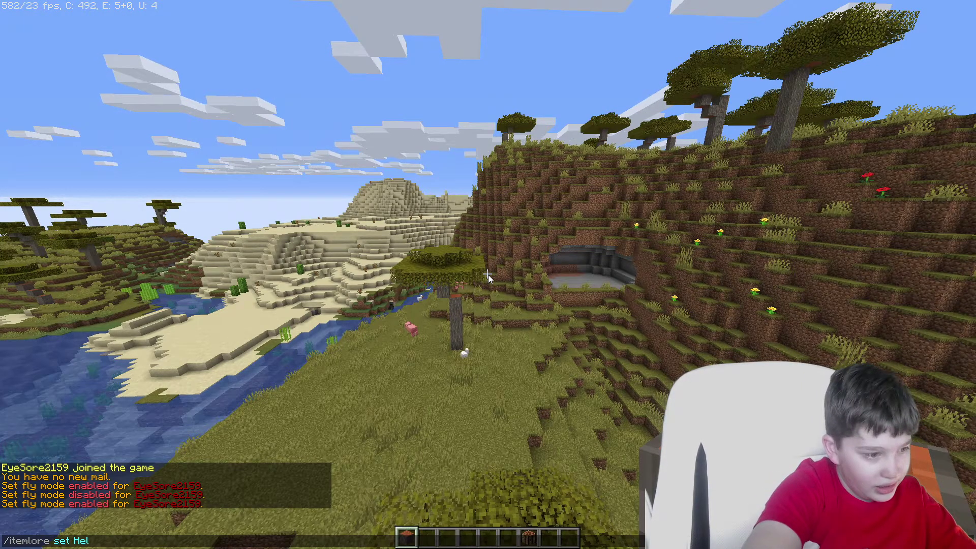
key("Return")
key("e")
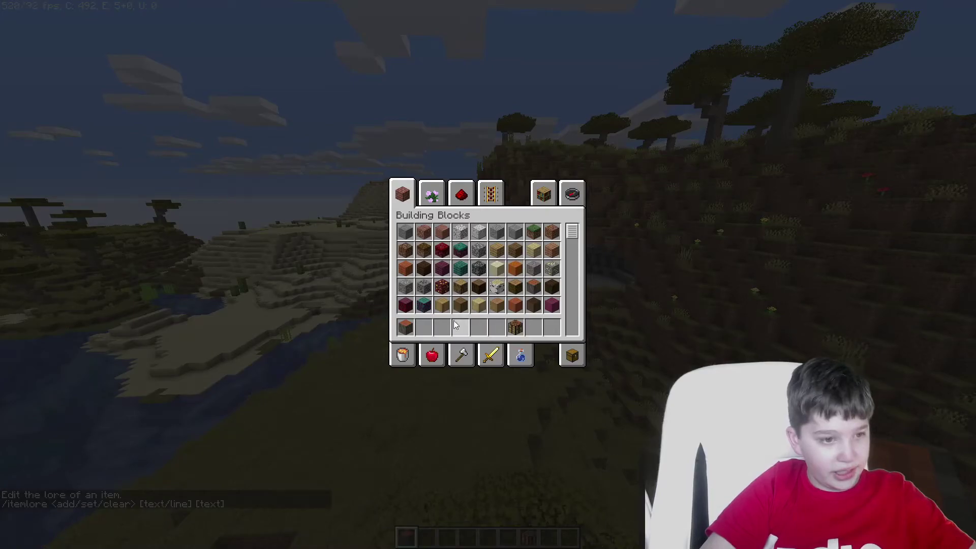
key("e")
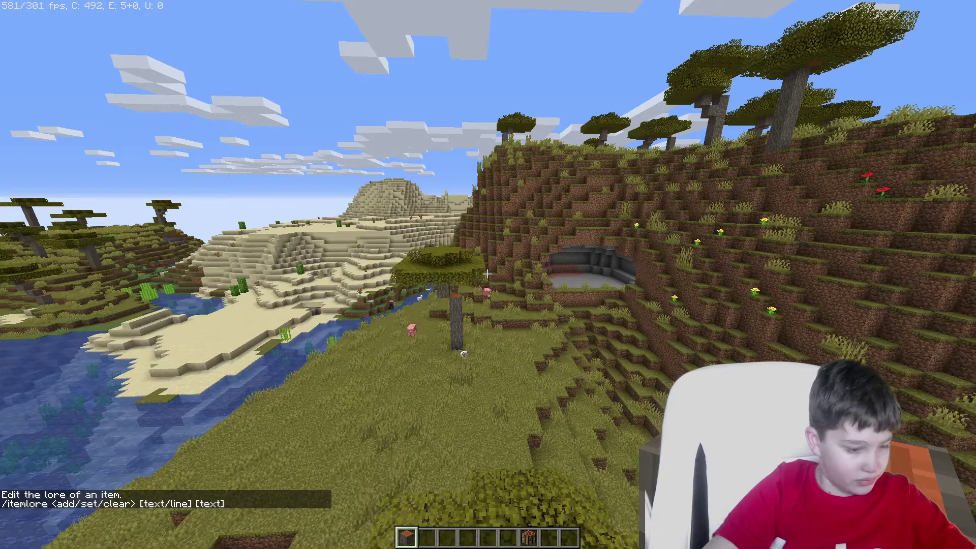
Step: Try to set line 1 of the held item's lore to "Hello" with the command /itemlore set 1 Hello
key("t")
key("Up")
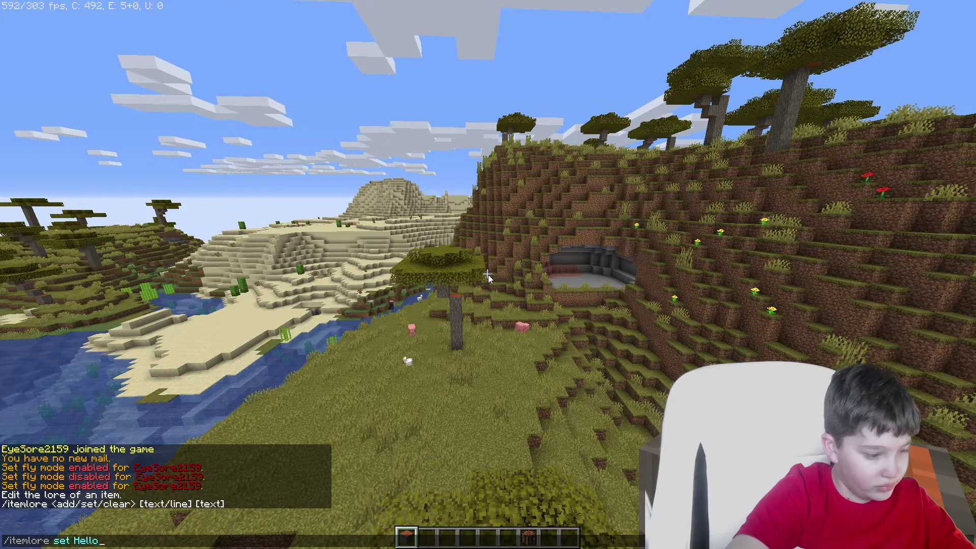
key("Left")
key("Left")
key("Left")
key("Left")
key("Left")
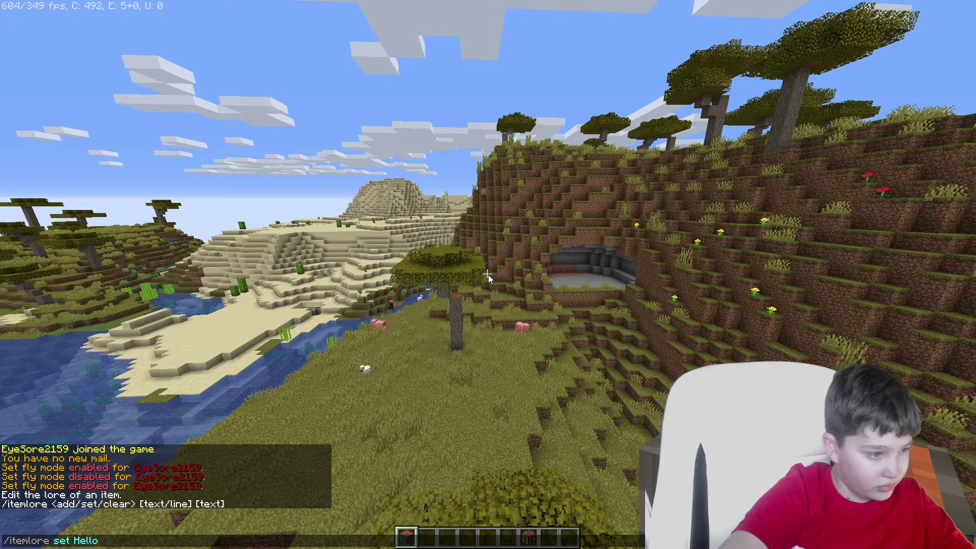
type("1")
key("Return")
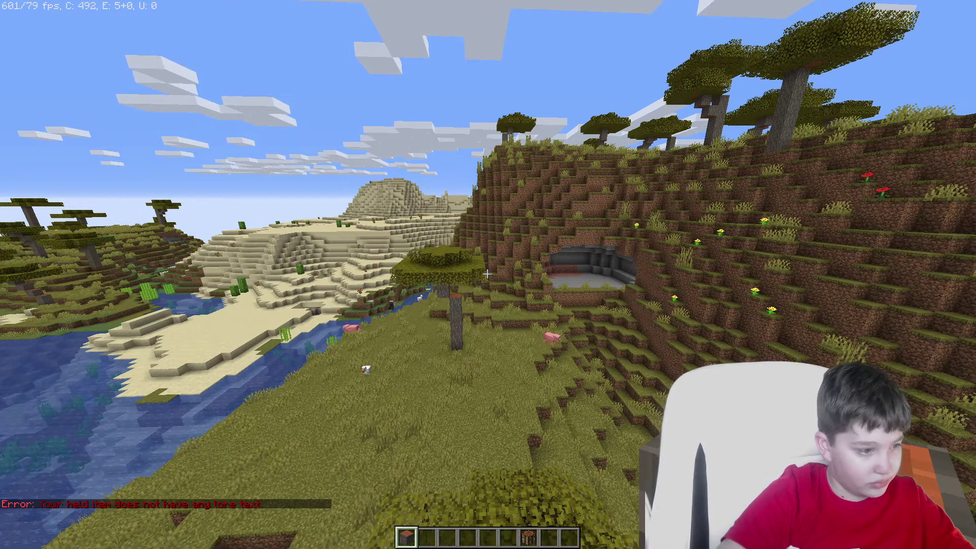
Step: Add the lore text "1 Hello" to the held item with /itemlore add and check the creative inventory
key("t")
key("Up")
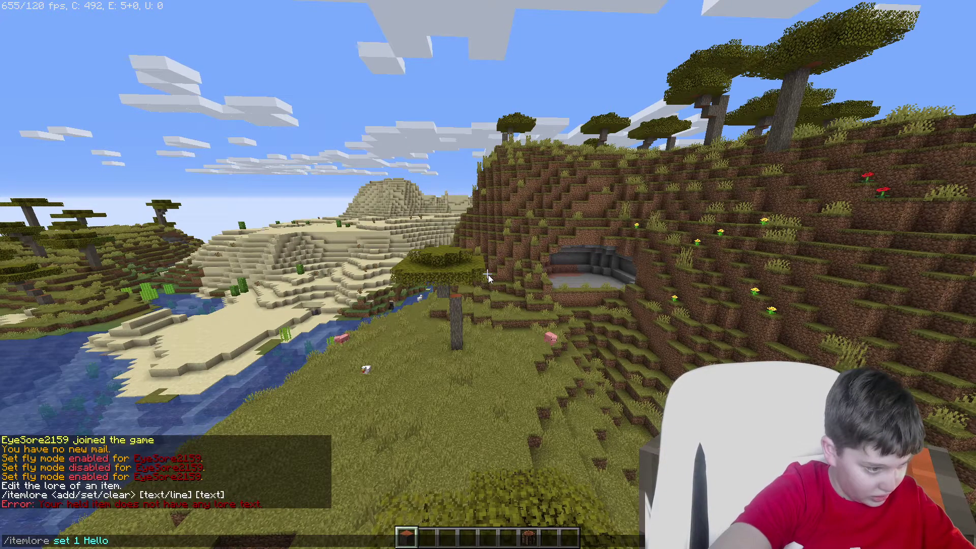
key("Left")
key("Left")
key("Left")
key("Left")
key("Left")
key("Left")
key("Left")
key("Left")
key("BackSpace")
key("BackSpace")
key("BackSpace")
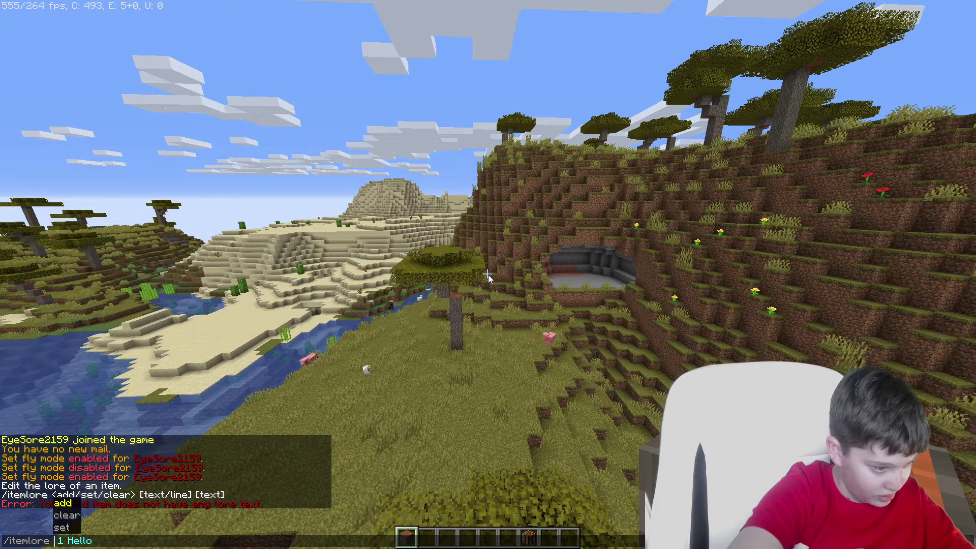
type("add")
key("Return")
key("e")
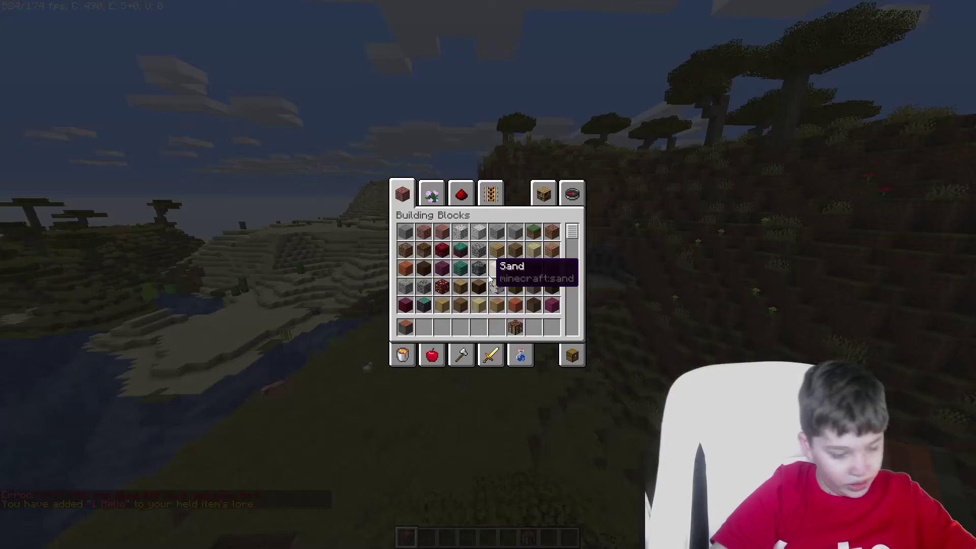
key("e")
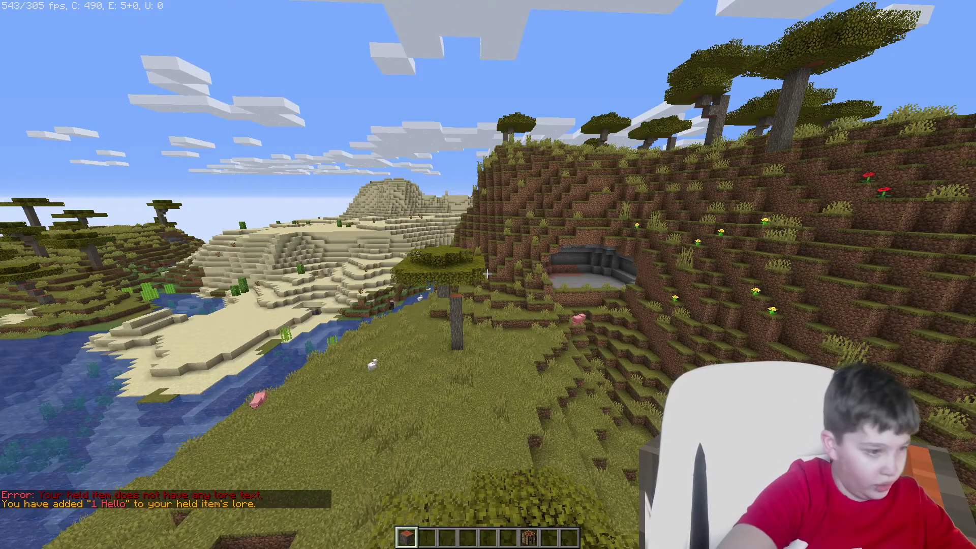
Step: Add the lore text "Hello" without the number to the held item and check the creative inventory again
key("t")
key("Up")
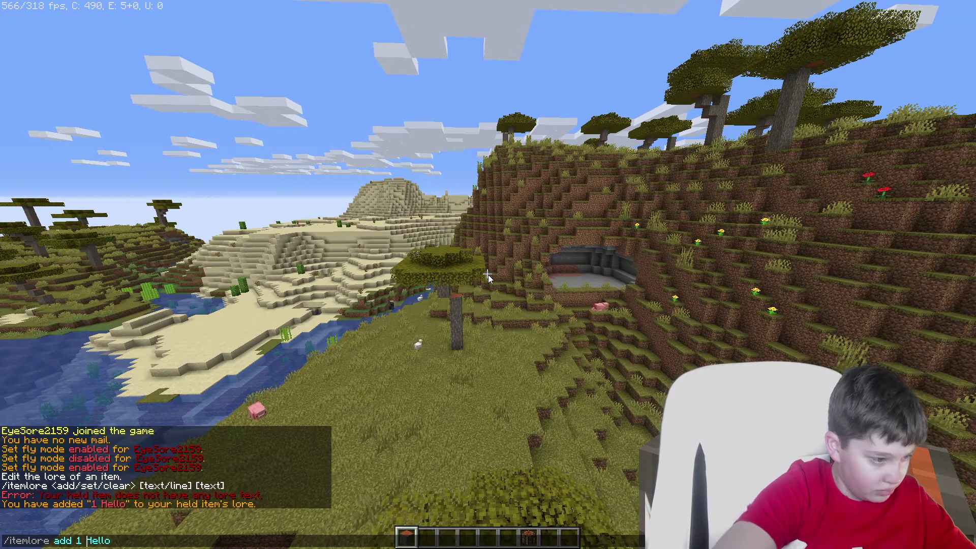
key("Return")
key("e")
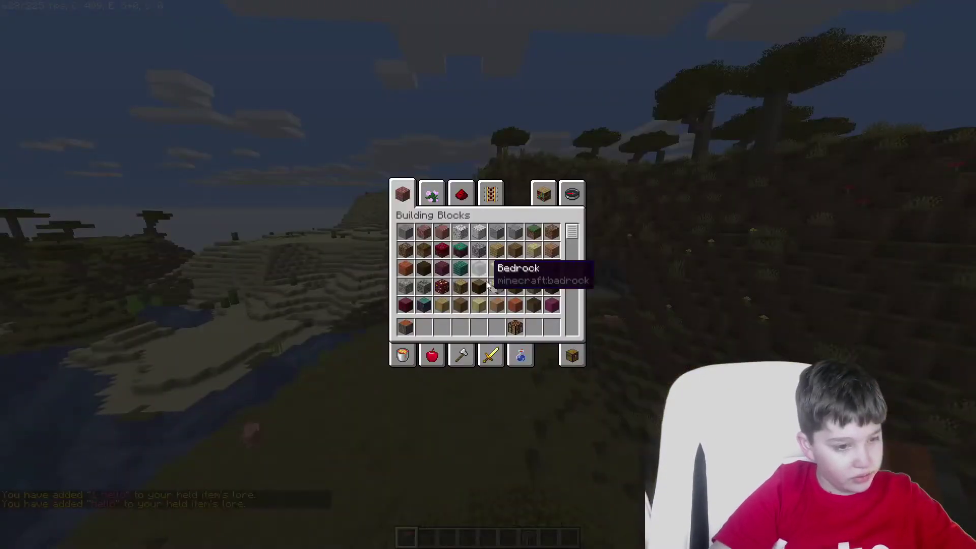
key("e")
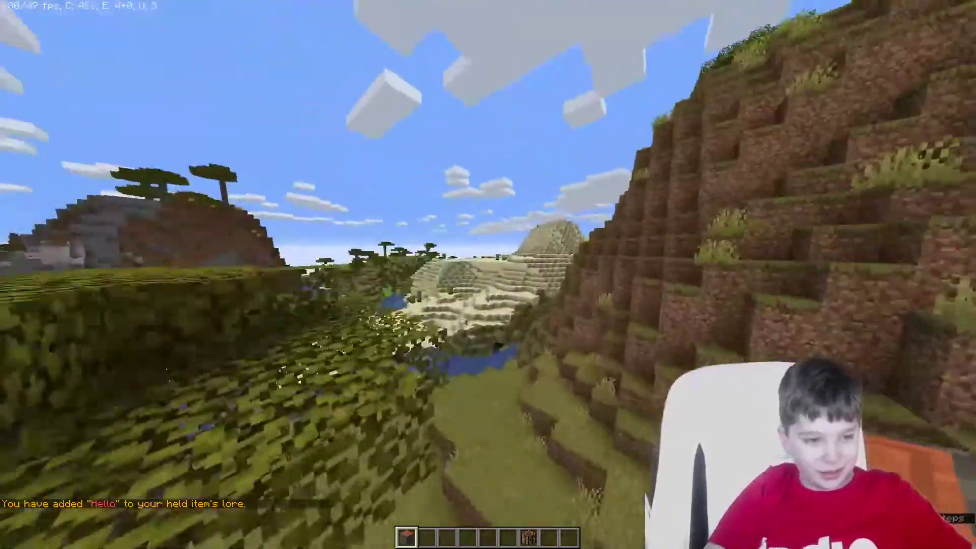
Step: Fly over the savanna and the river to the tall mountain spire surrounded by floating blocks
key("w")
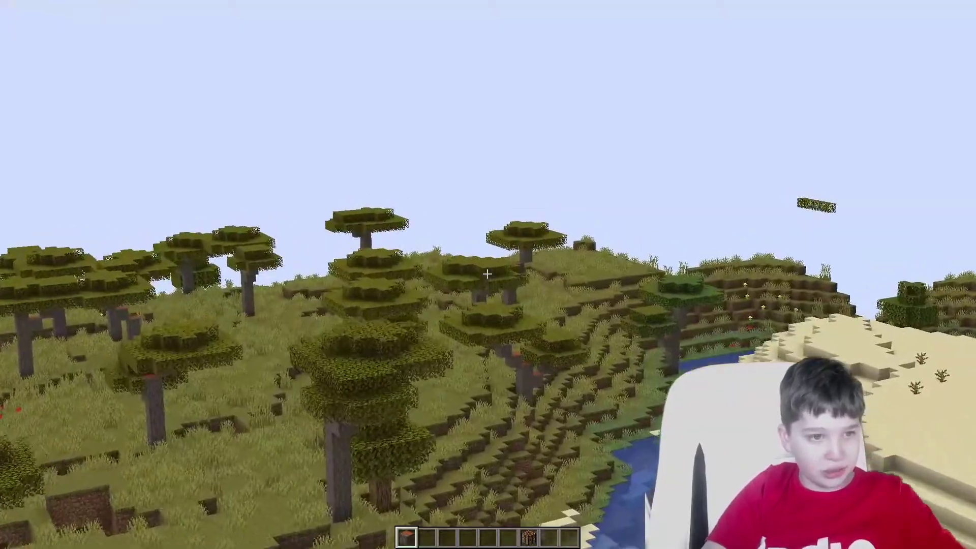
key("s")
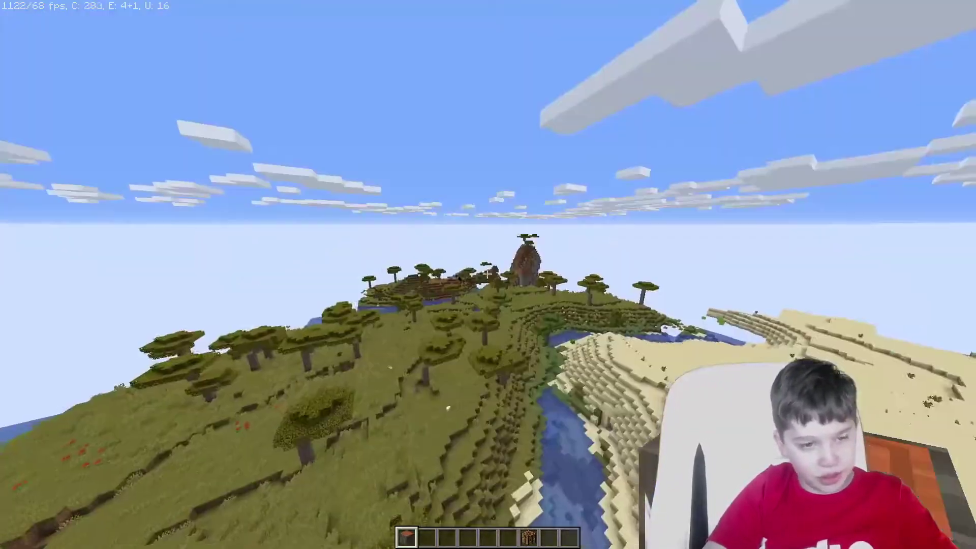
key("w")
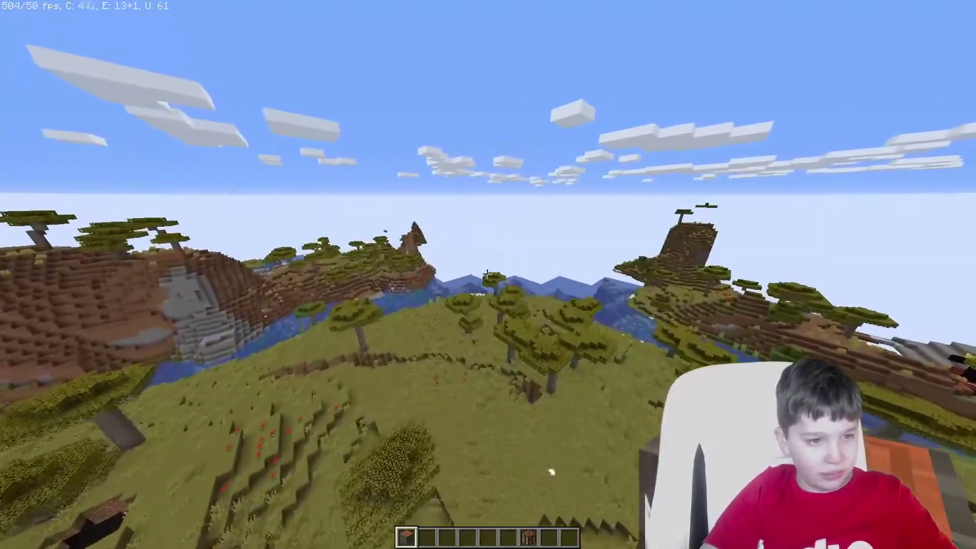
key("w")
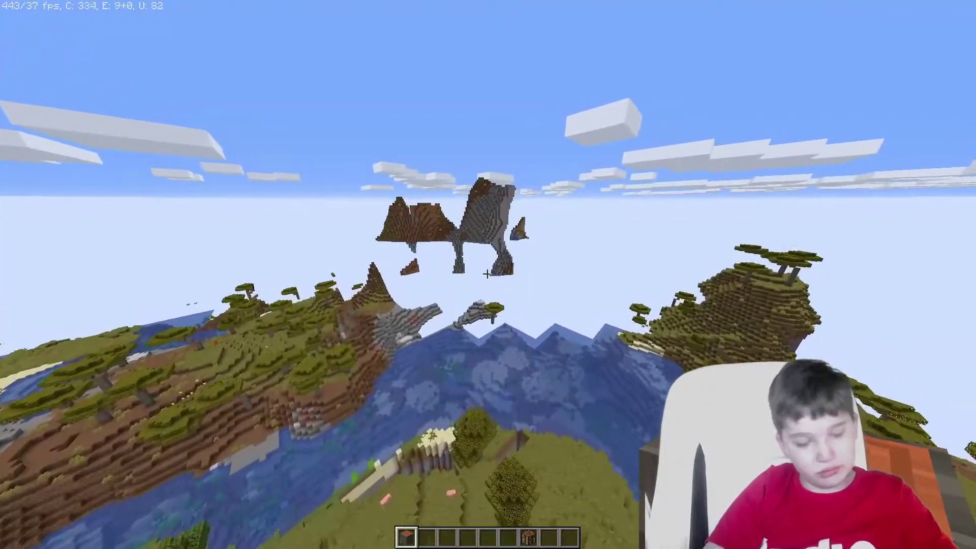
key("w")
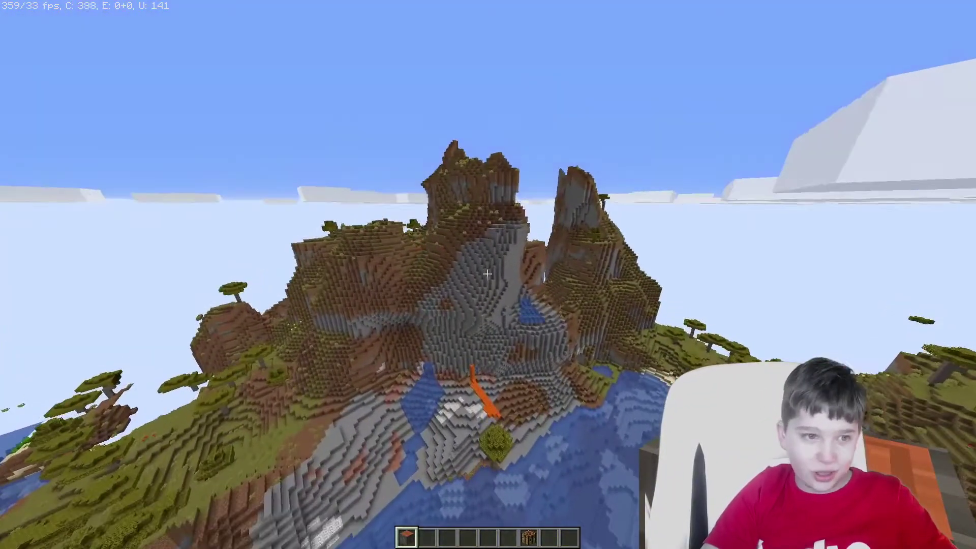
key("w")
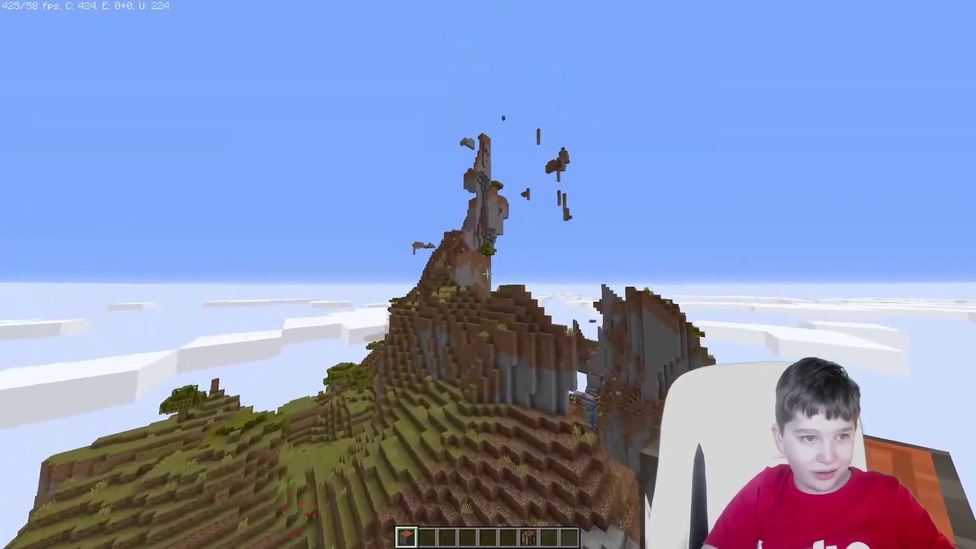
key("w")
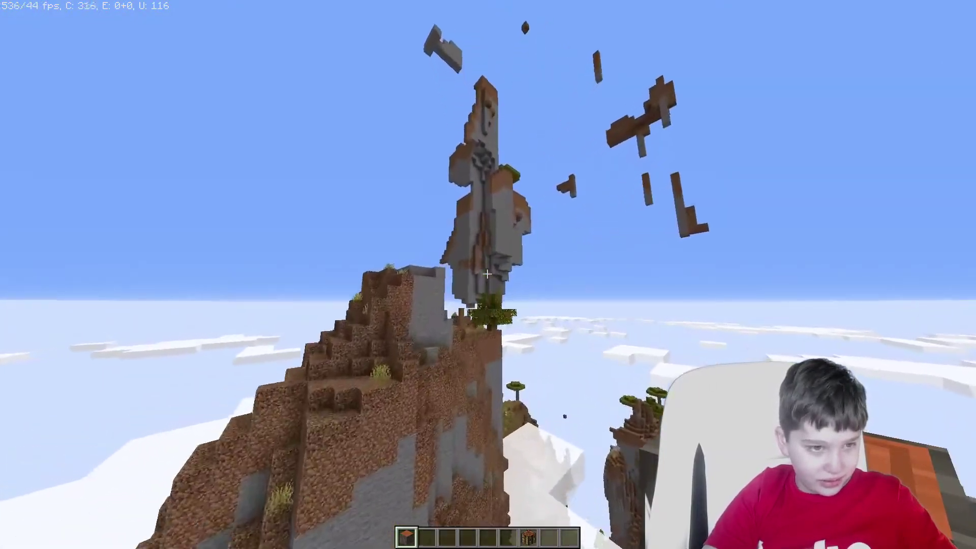
key("w")
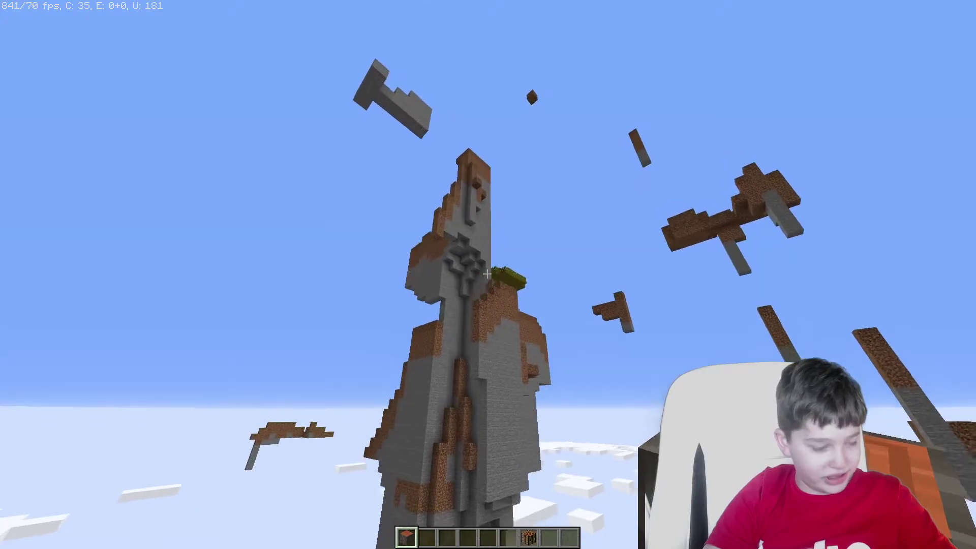
Step: Show the debug overlay with the coordinates and fly up to the top of the mountain spire
key("F3")
key("w")
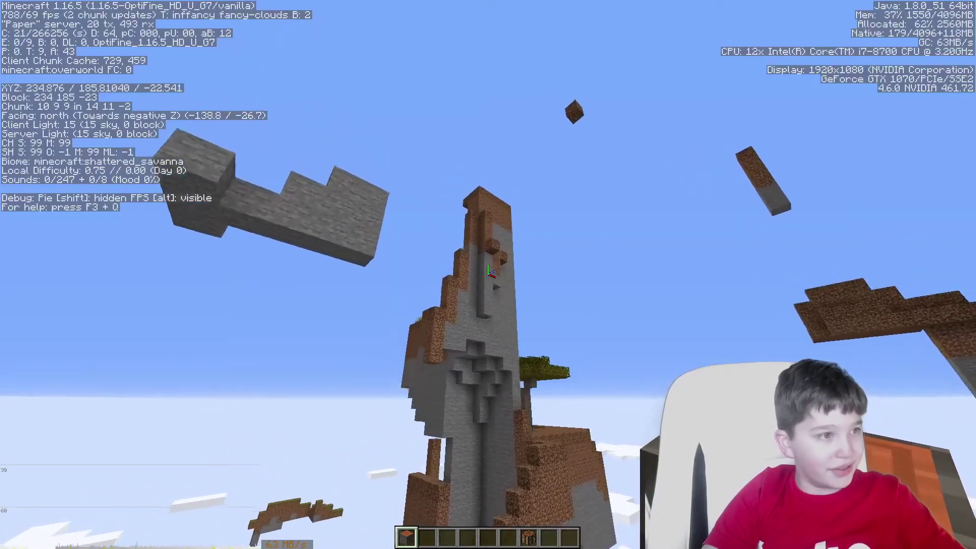
key("w")
key("space")
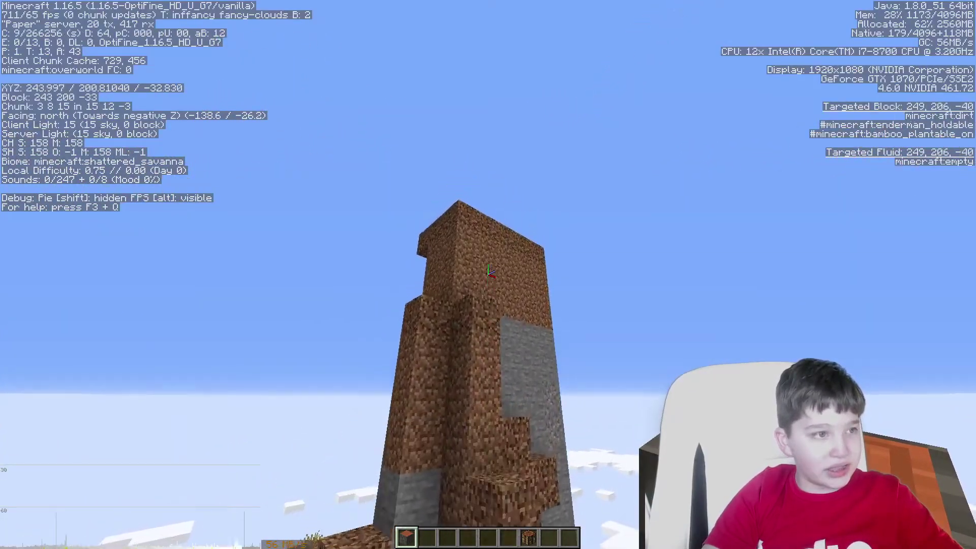
key("w")
key("space")
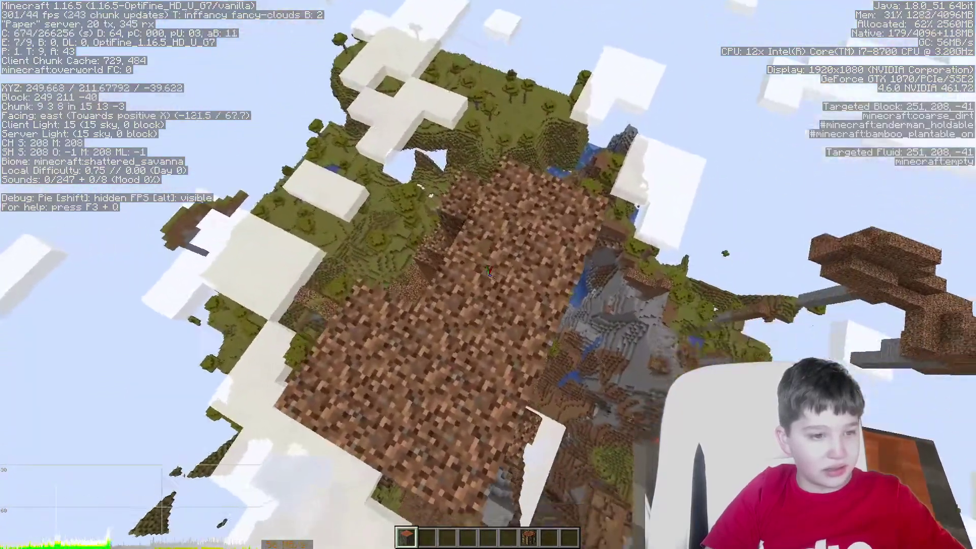
Step: Switch the held block to Coarse Dirt and descend from the spire to the grassy slope below
key("2")
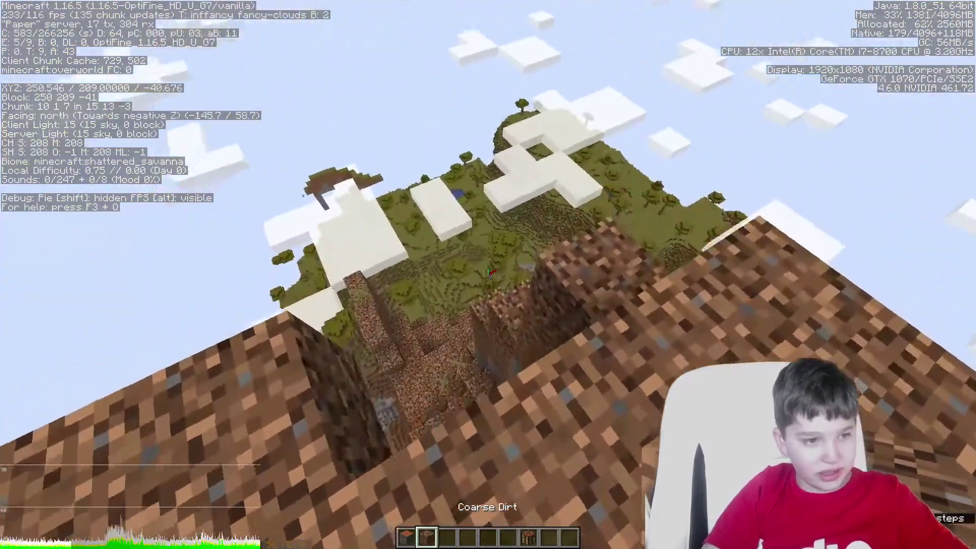
key("shift")
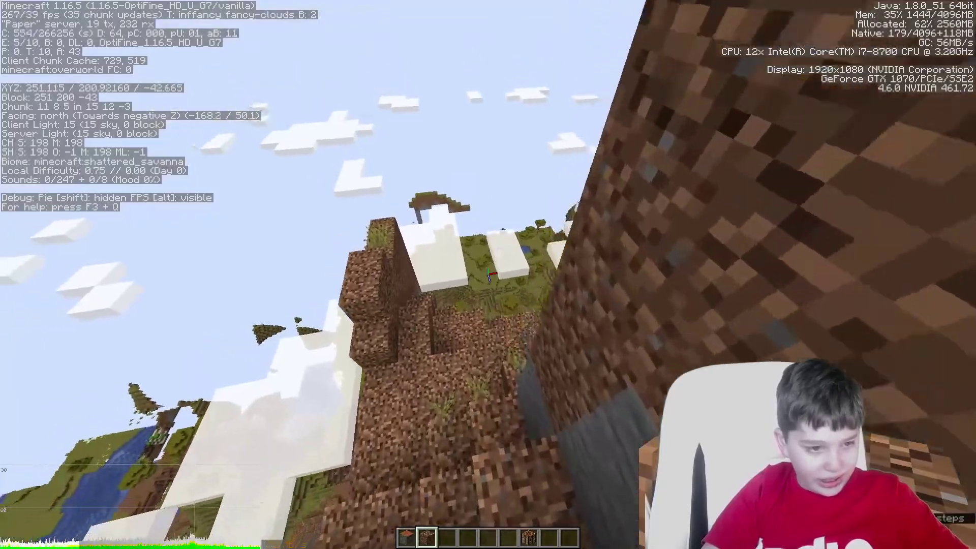
key("shift")
key("w")
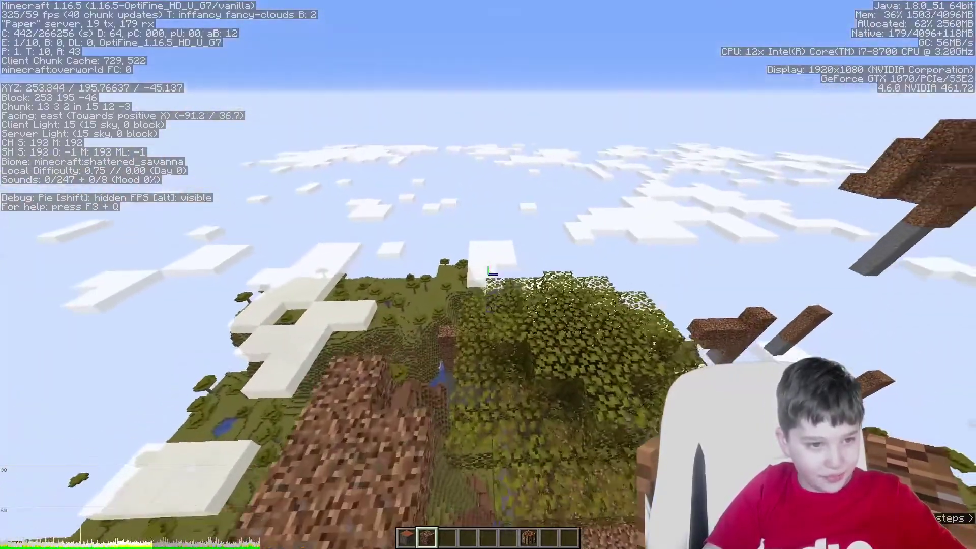
key("w")
key("space")
key("shift")
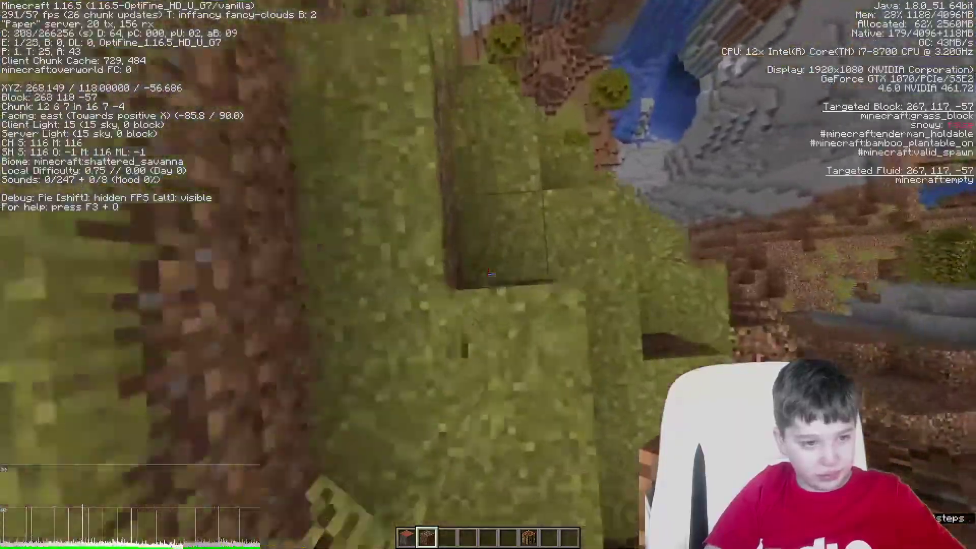
Step: Travel east through the river gorge, placing coarse dirt along the stone bank, and continue up to the grassy savanna terrace
key("w")
right_click(488, 275)
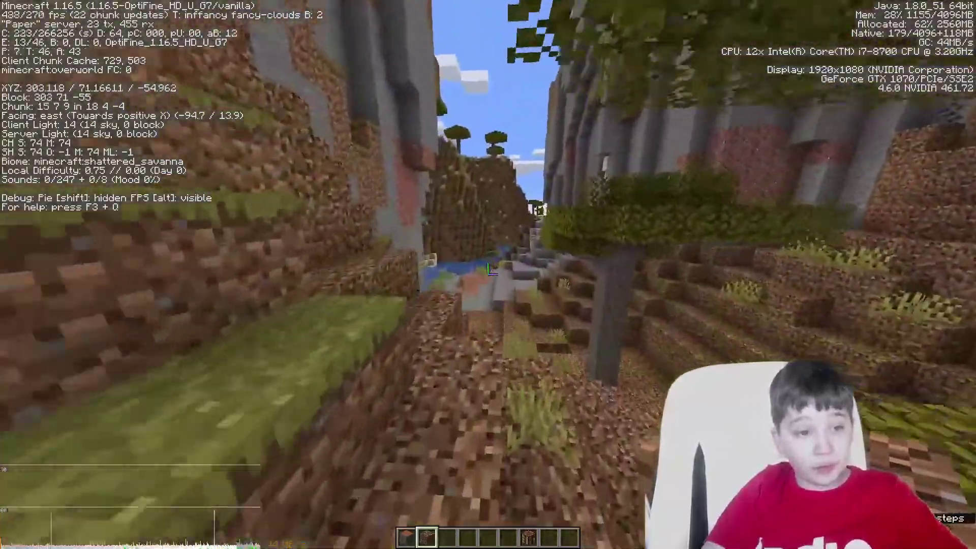
key("w")
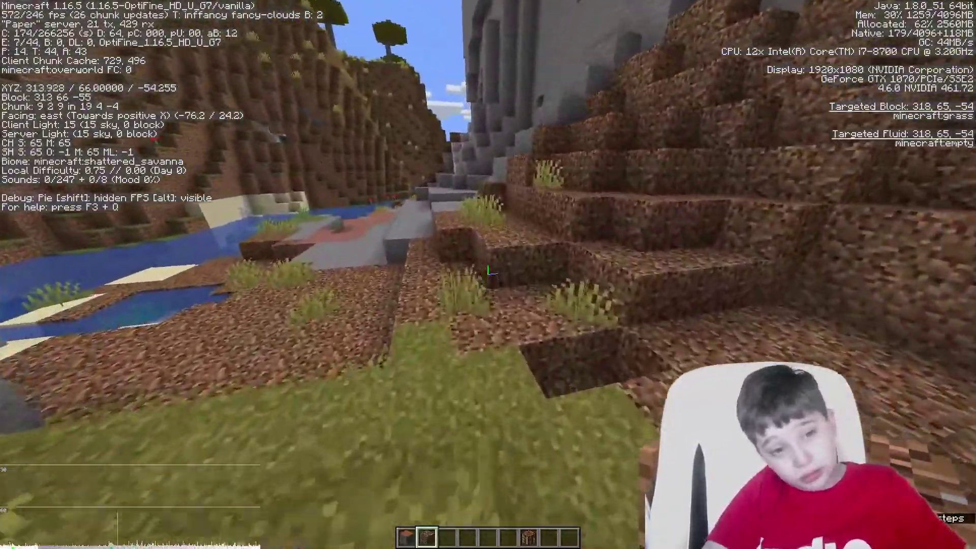
key("w")
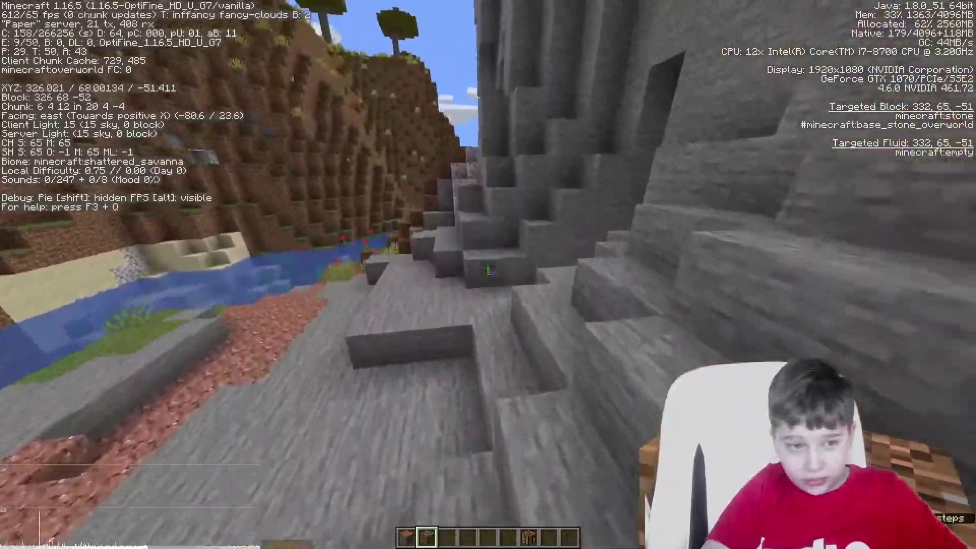
key("w")
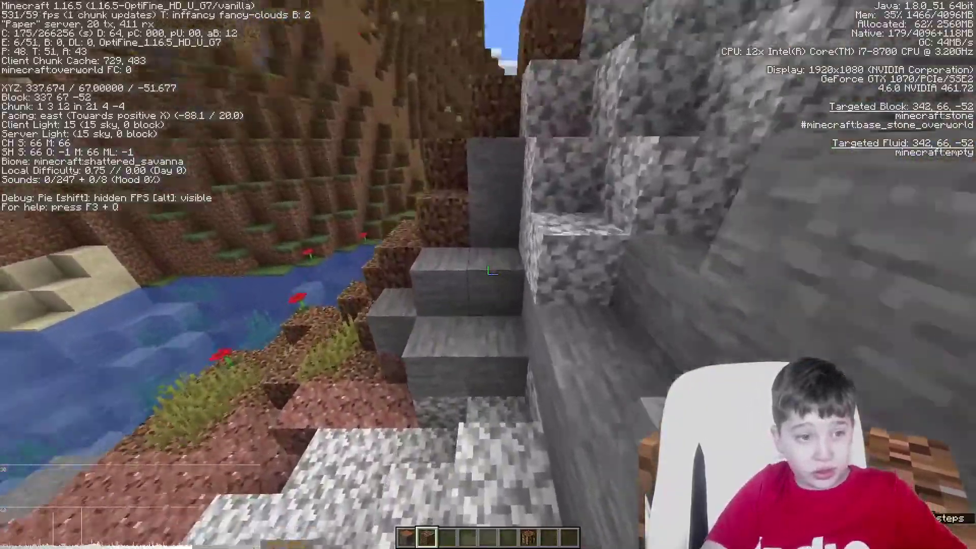
right_click(488, 271)
key("w")
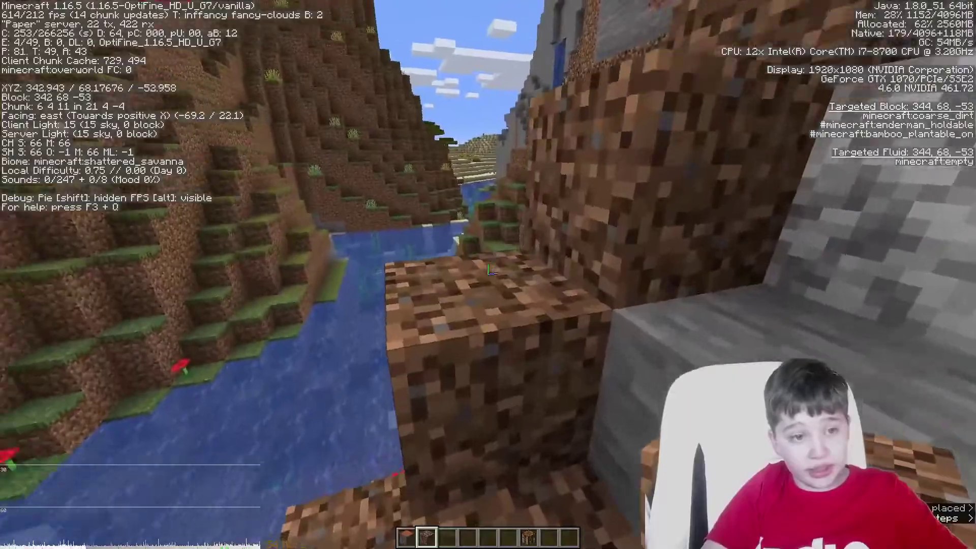
key("w")
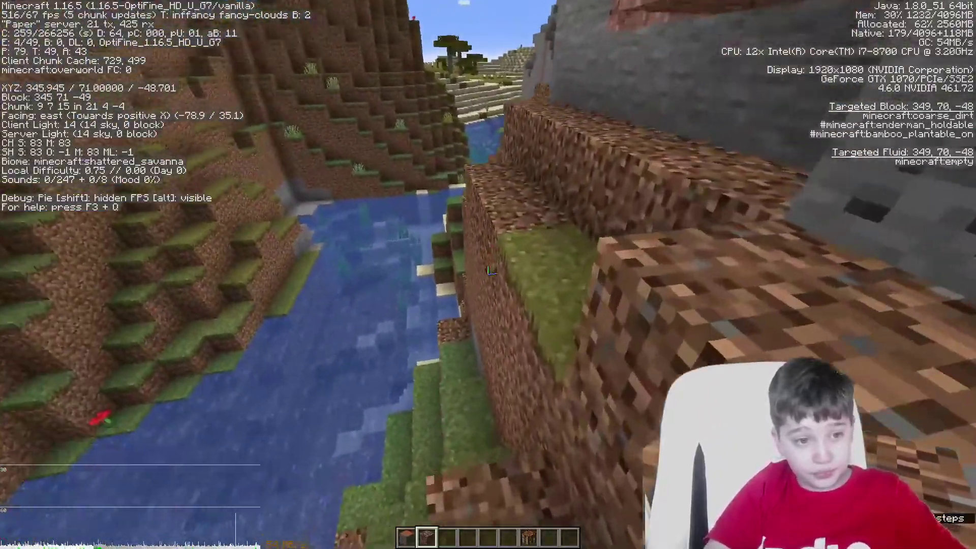
key("w")
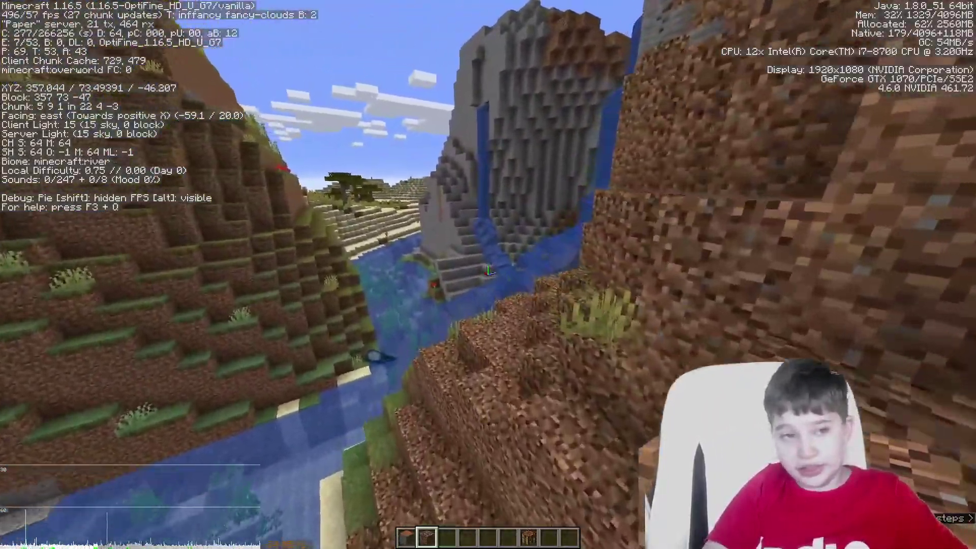
key("w")
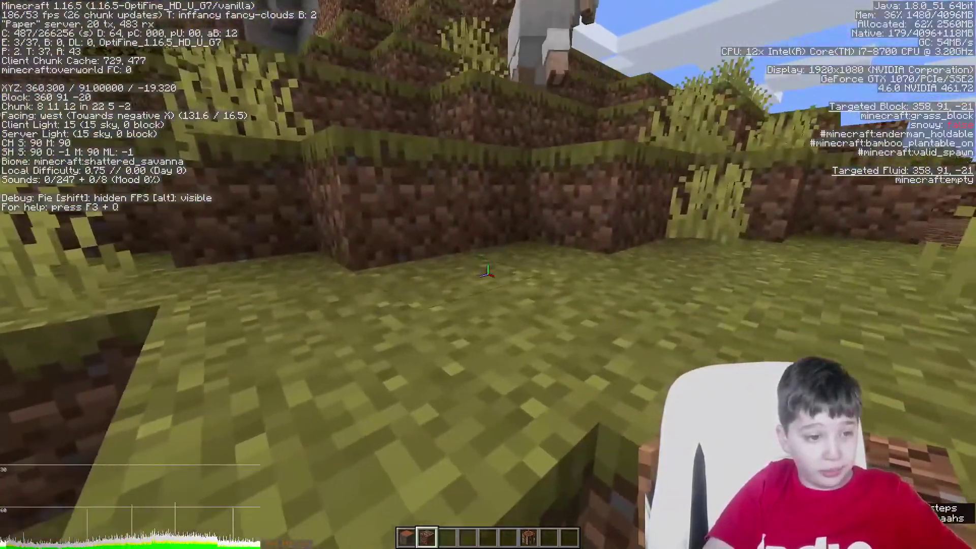
Step: Leave the game for the web browser, search for "what is my ip" in a new tab, and highlight the public IP address
key("Escape")
left_click(540, 259)
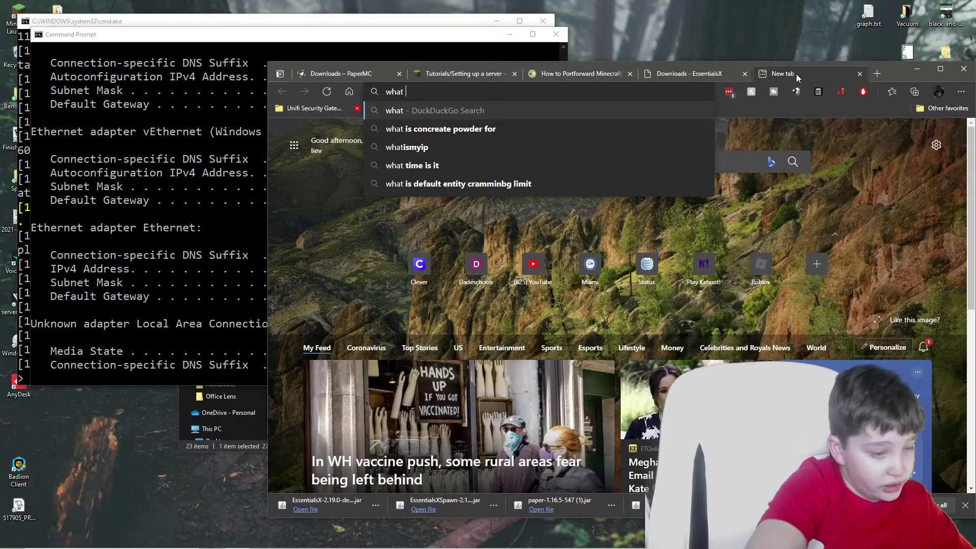
type("is my")
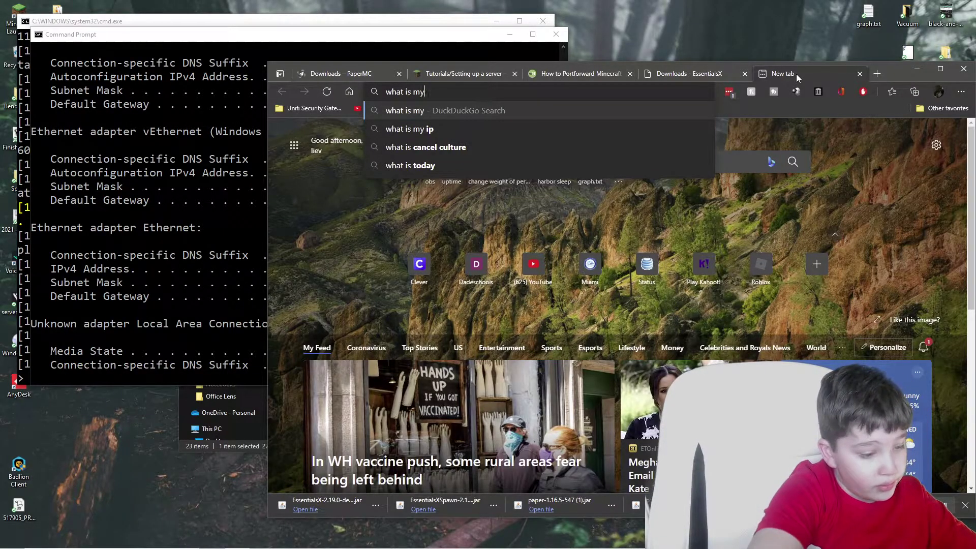
type(" ip")
key("Return")
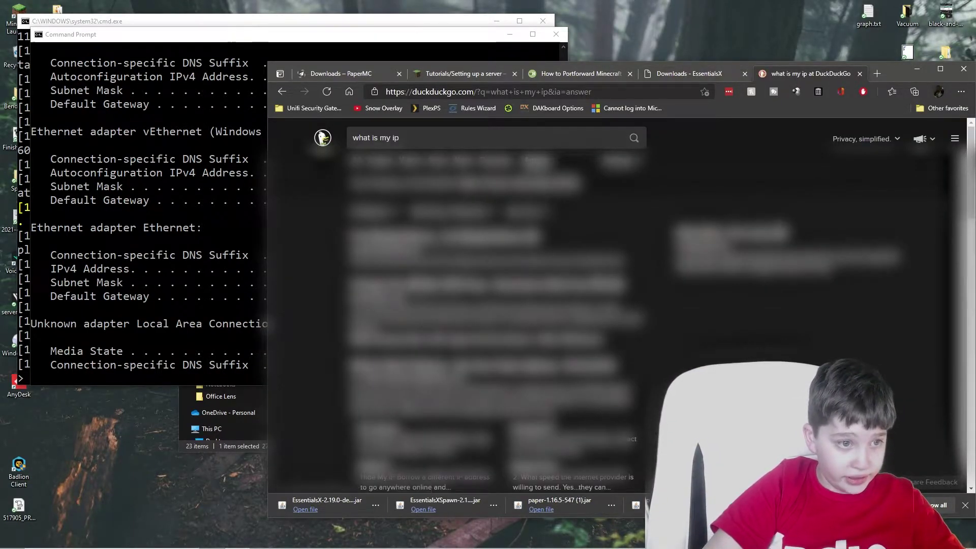
double_click(430, 182)
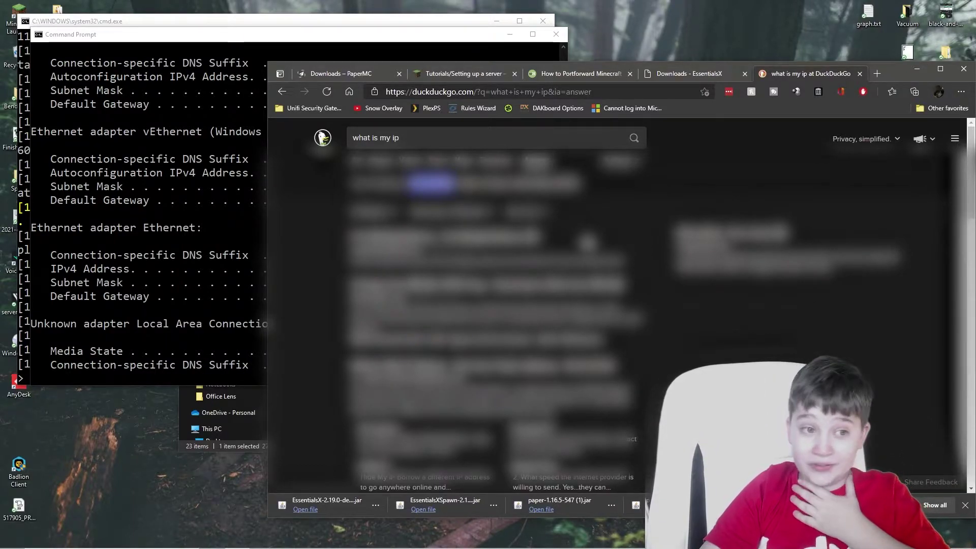
mouse_move(536, 538)
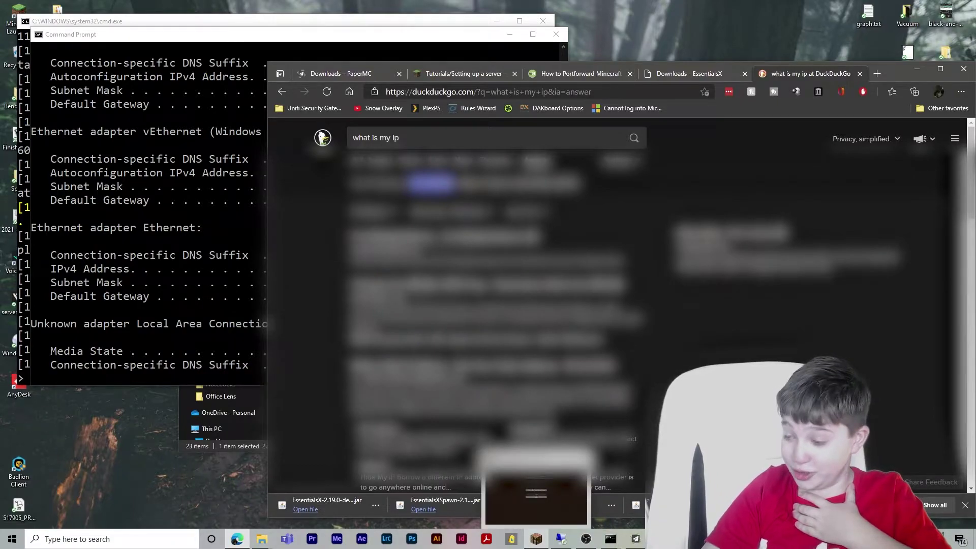